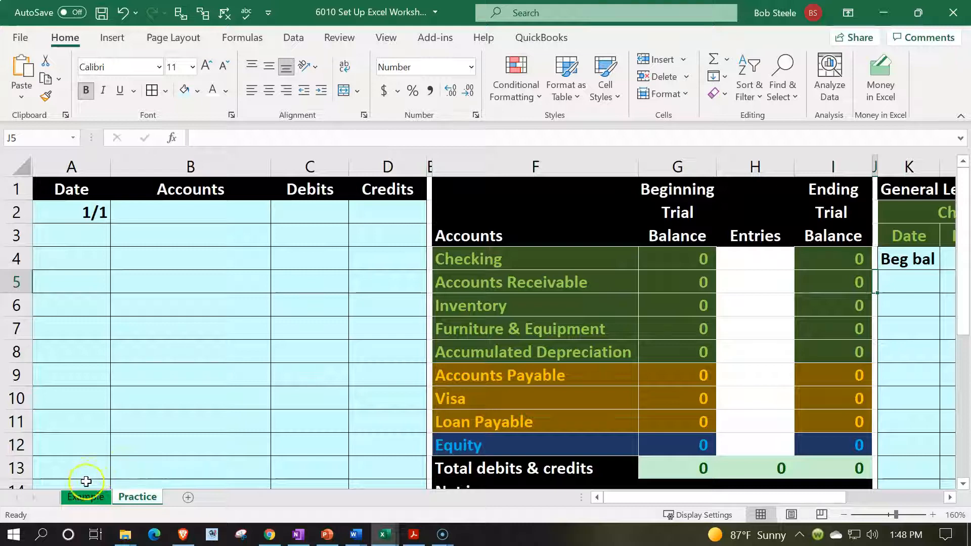
Examine the Example sheet's journal and trial balance layout, including the Entries column and its total formula
left_click(85, 498)
left_click(188, 320)
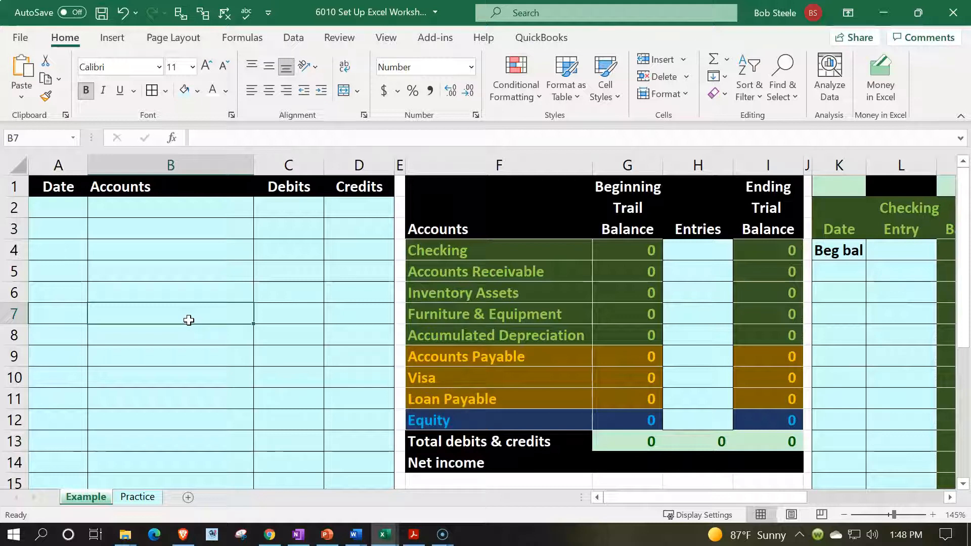
key("Right")
key("Right")
key("Right")
key("Right")
key("Right")
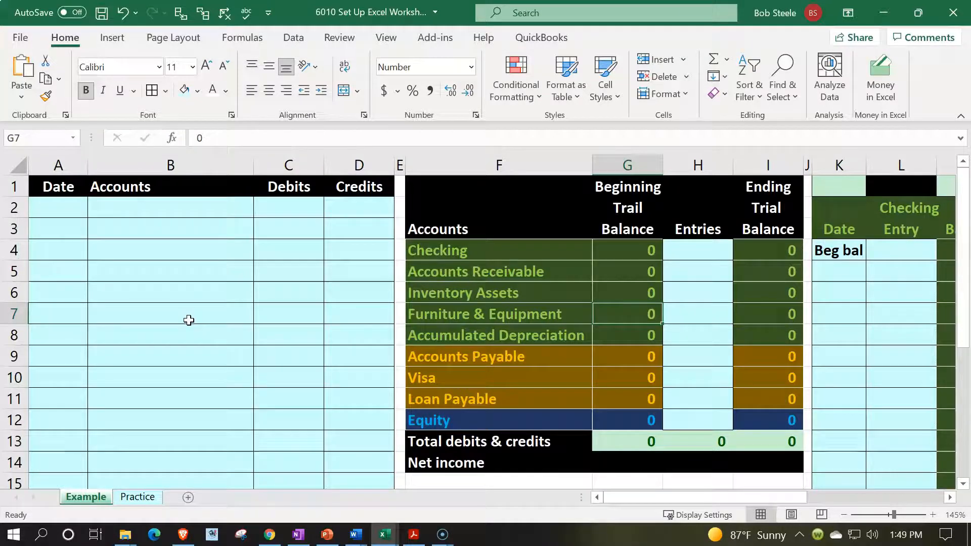
key("Right")
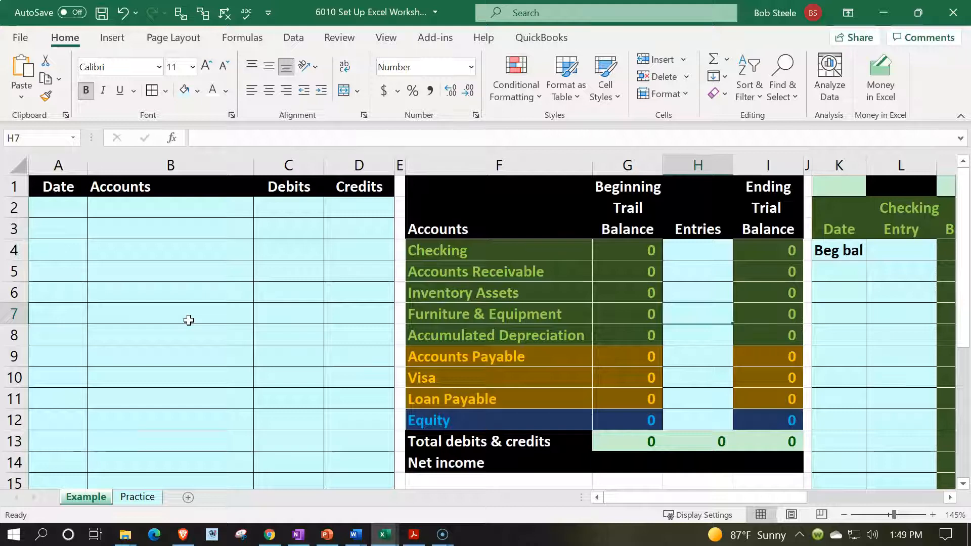
key("Down")
key("Down")
key("Down")
key("Down")
key("Down")
key("Down")
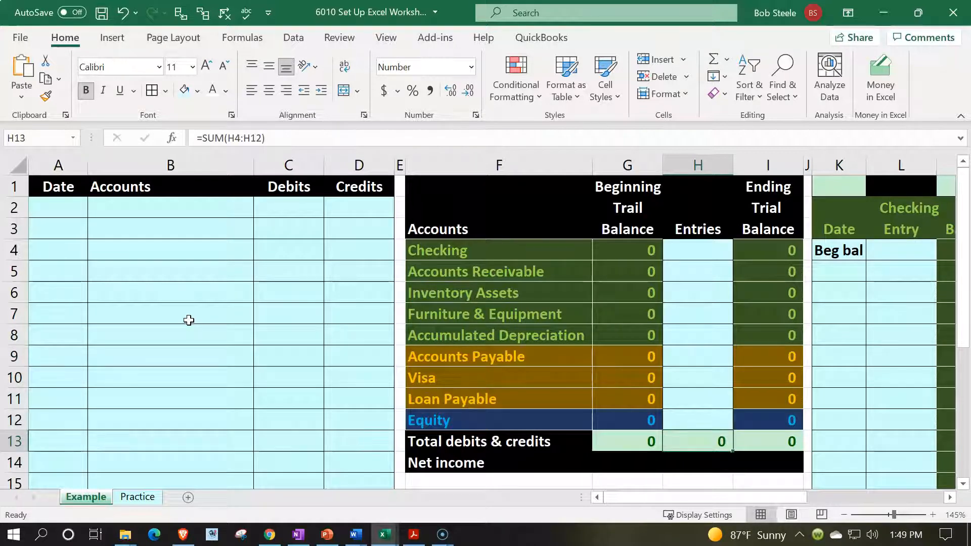
Review how the general ledger accounts are laid out beside the trial balance on the Example sheet
key("Right")
key("Right")
key("Right")
key("Right")
key("Right")
key("Right")
key("Right")
key("Right")
key("Right")
key("Right")
key("Right")
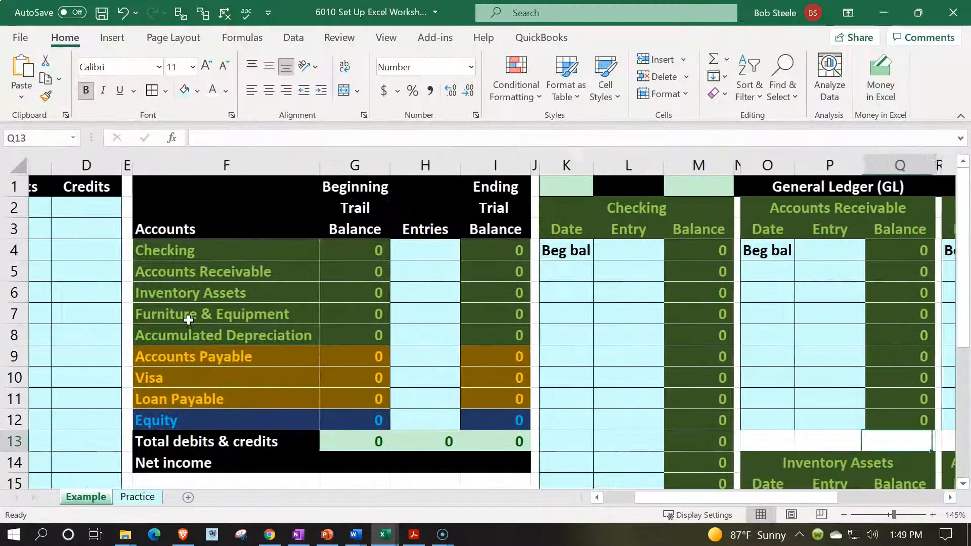
key("Right")
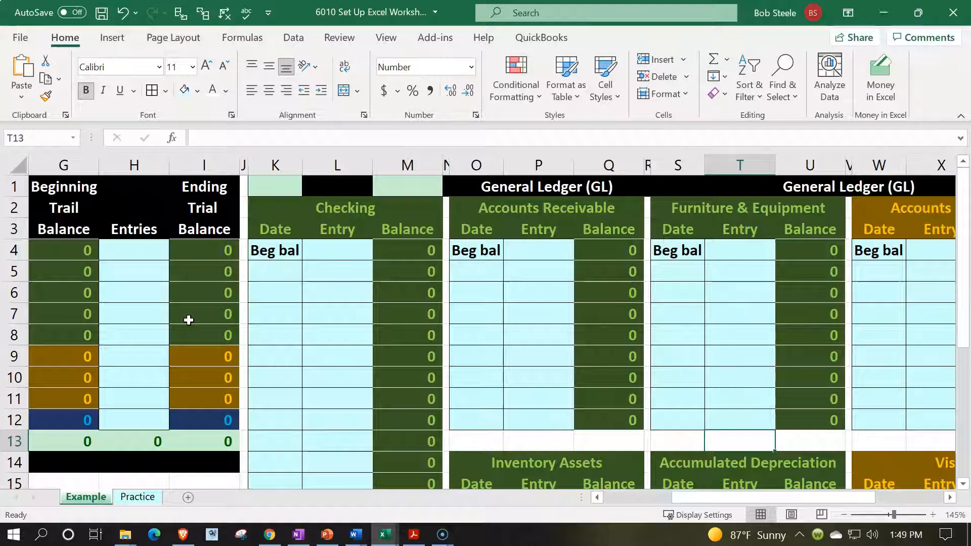
key("Left")
key("Left")
key("Left")
key("Left")
key("Left")
key("Left")
key("Left")
key("Left")
key("Left")
key("Left")
key("Left")
key("Left")
key("Left")
key("Left")
key("Left")
key("Left")
key("Left")
key("Left")
key("Left")
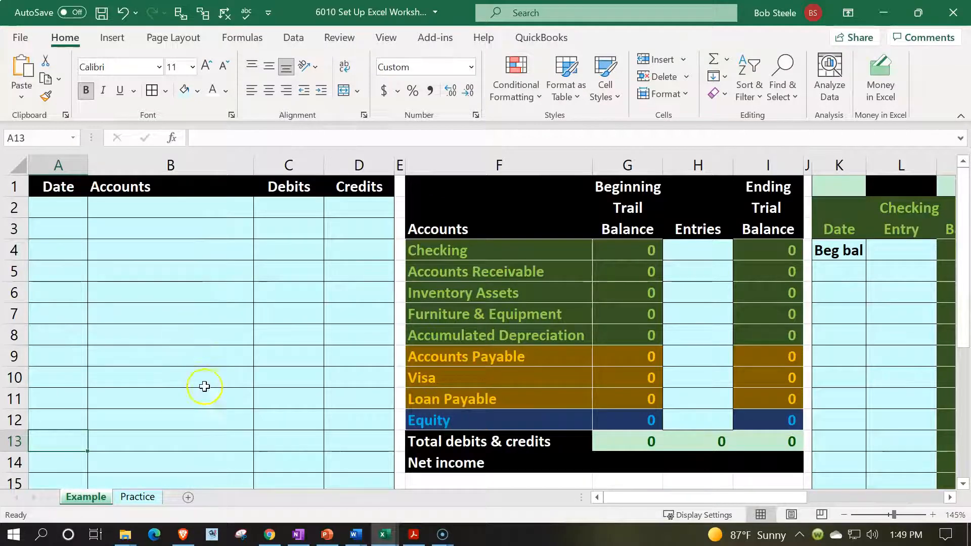
On the Practice sheet, fill the trial balance's Entries cells H4:H12 with the light blue used in the journal
left_click(137, 496)
left_click(215, 333)
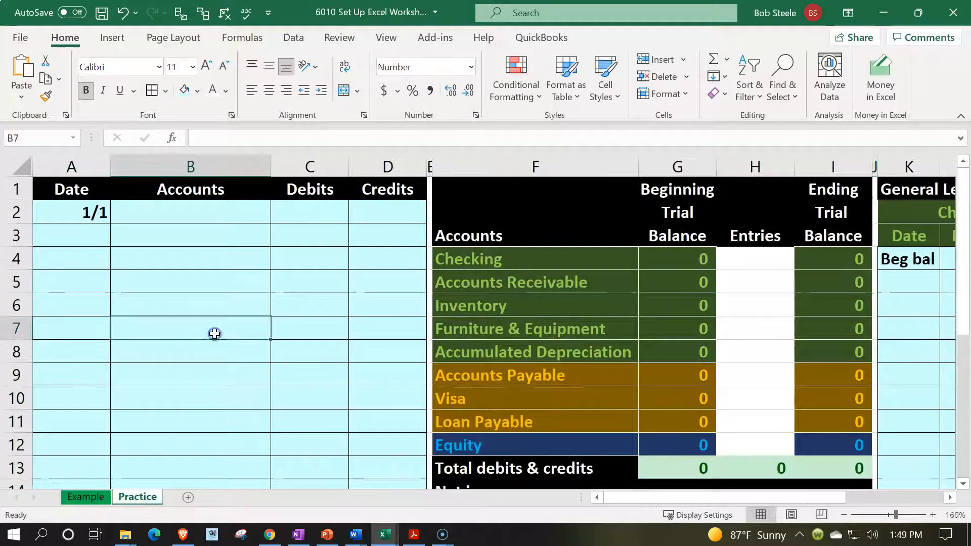
key("Right")
key("Right")
key("Right")
key("Right")
key("Right")
key("Right")
key("Right")
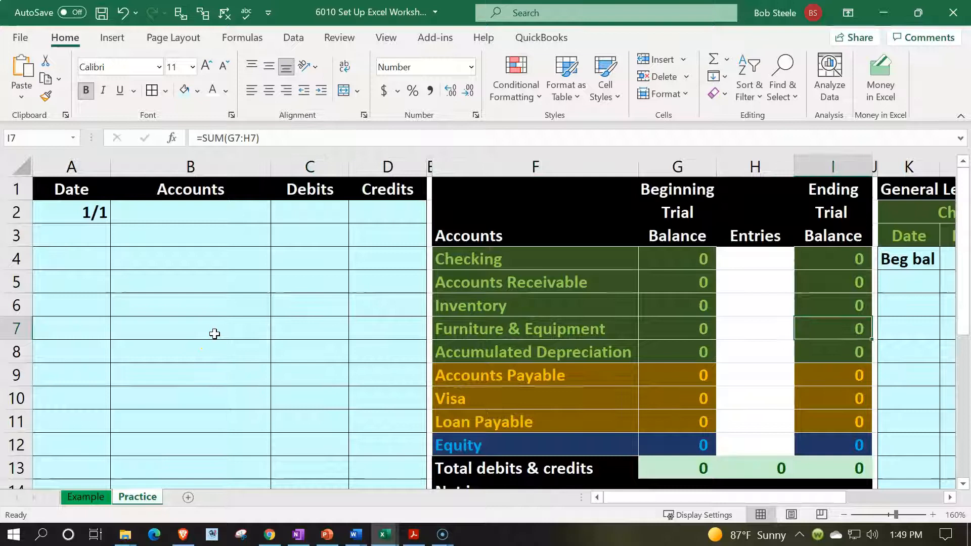
left_click_drag(769, 260, 767, 437)
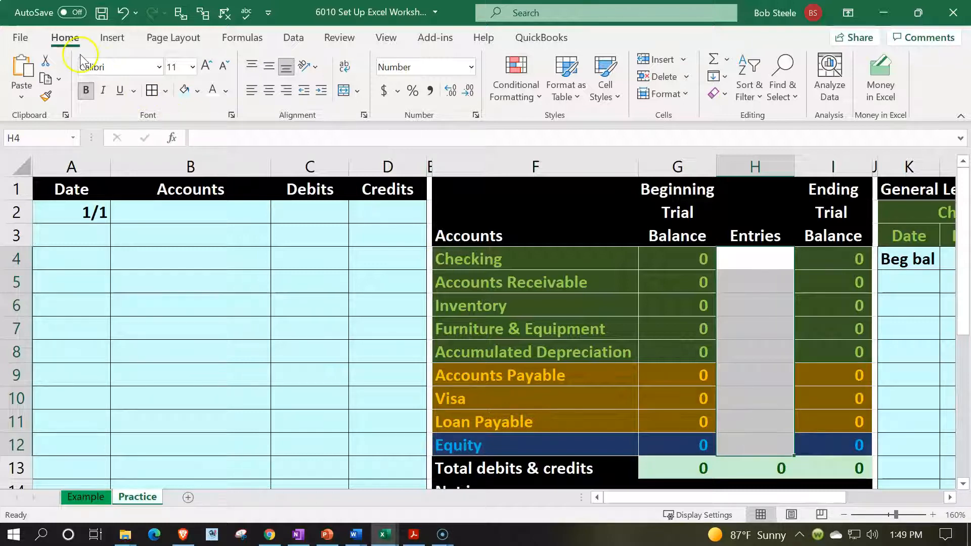
left_click(183, 91)
left_click(197, 91)
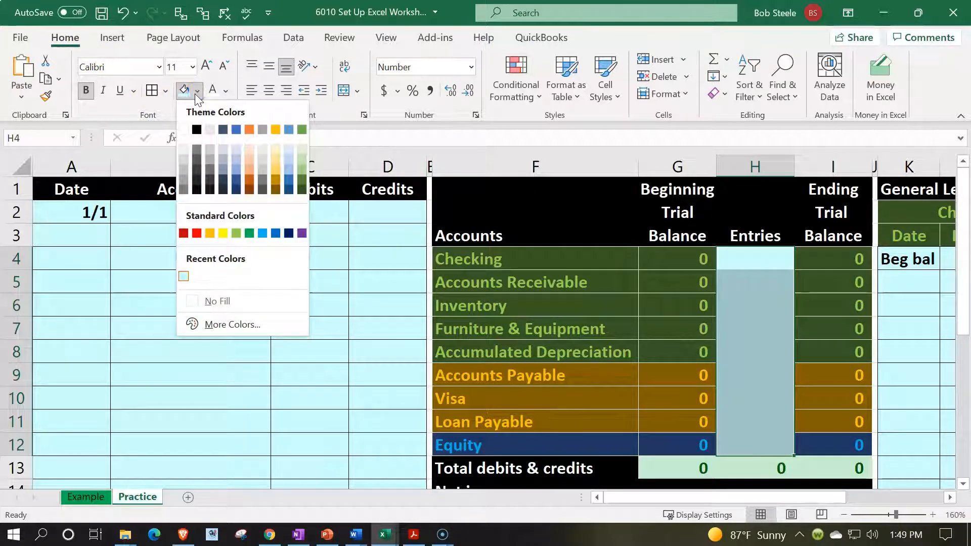
left_click(232, 325)
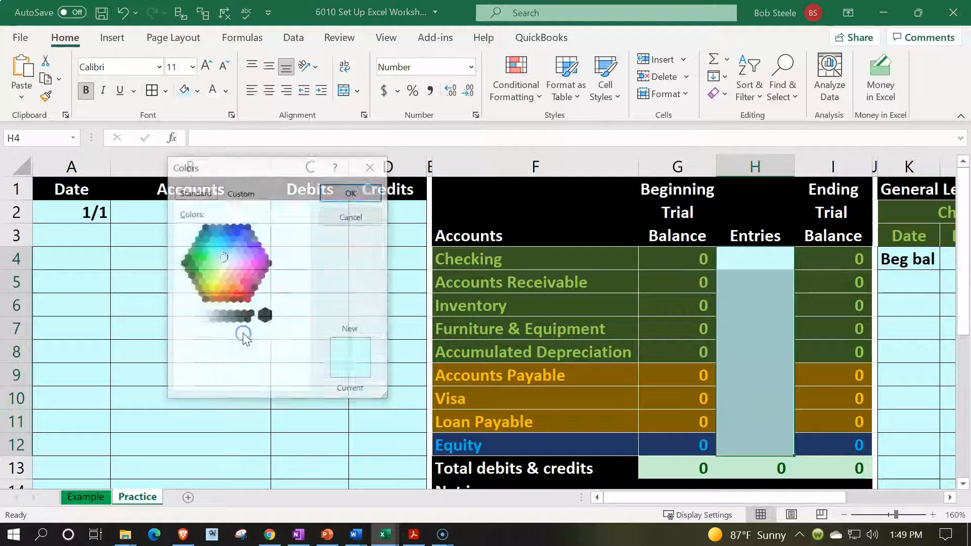
left_click(194, 197)
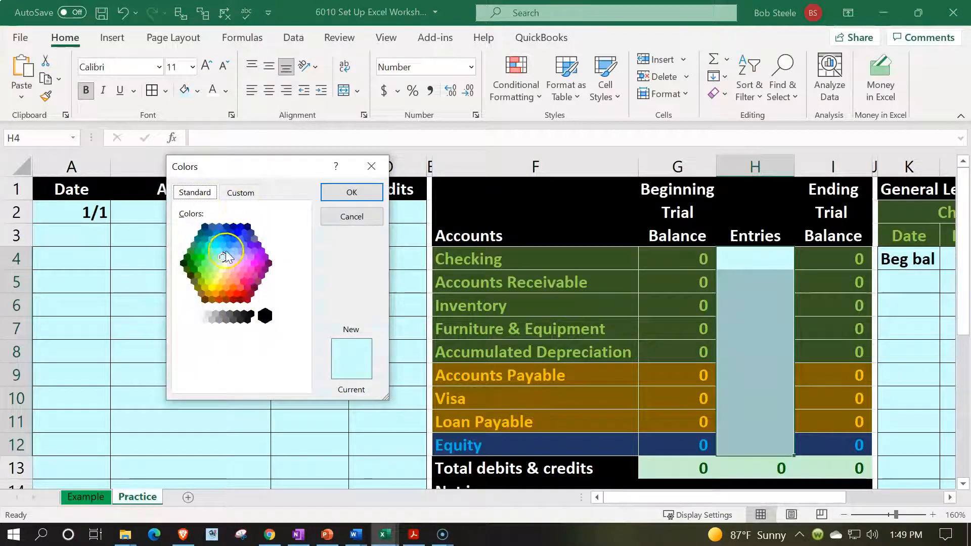
left_click(353, 192)
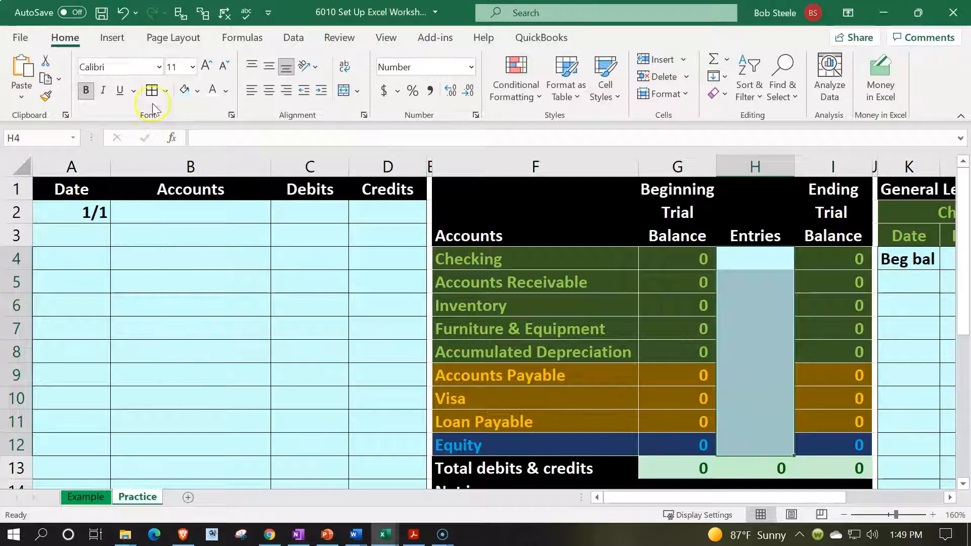
Review the trial balance and the existing general ledger accounts on the Practice sheet
left_click(506, 262)
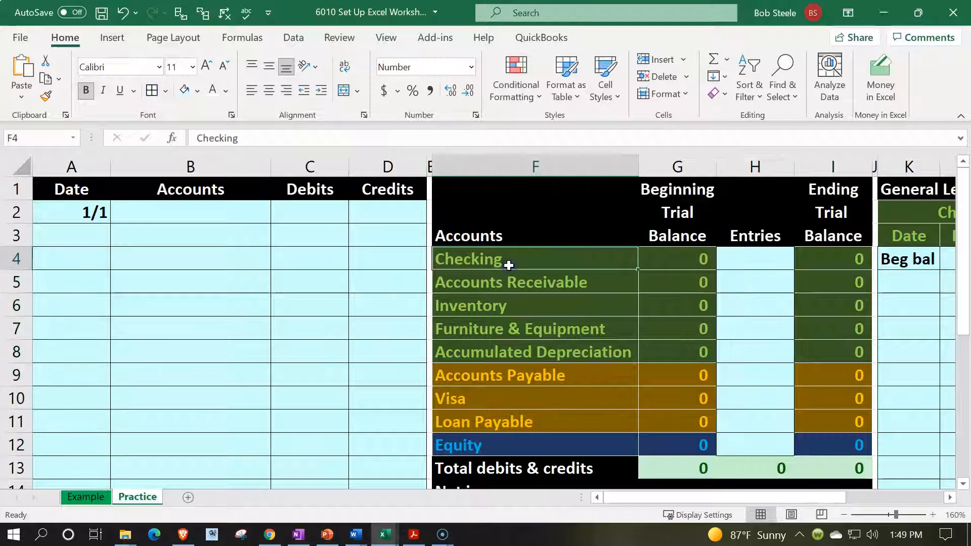
key("Right")
key("Right")
key("Right")
key("Right")
key("Right")
key("Right")
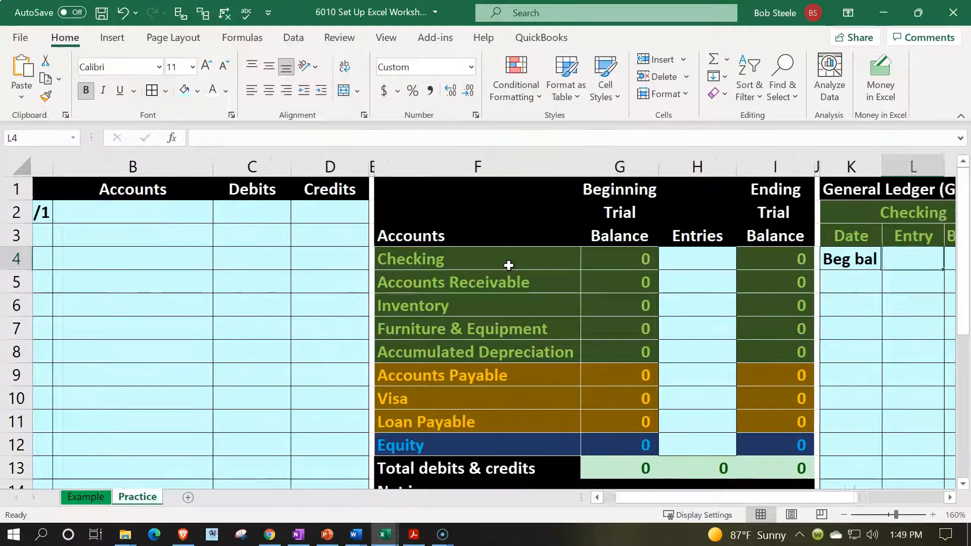
key("Right")
key("Right")
key("Right")
key("Right")
key("Right")
key("Right")
key("Right")
key("Right")
key("Right")
key("Right")
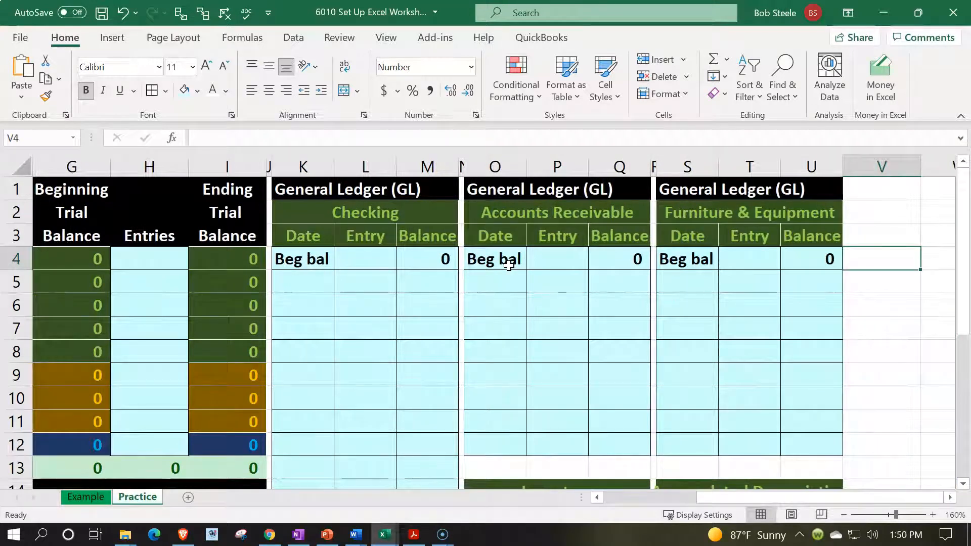
key("Left")
key("Left")
key("Left")
key("Left")
key("Left")
key("Left")
key("Left")
key("Left")
key("Left")
key("Left")
key("Left")
key("Left")
key("Left")
key("Left")
key("Left")
key("Left")
key("Left")
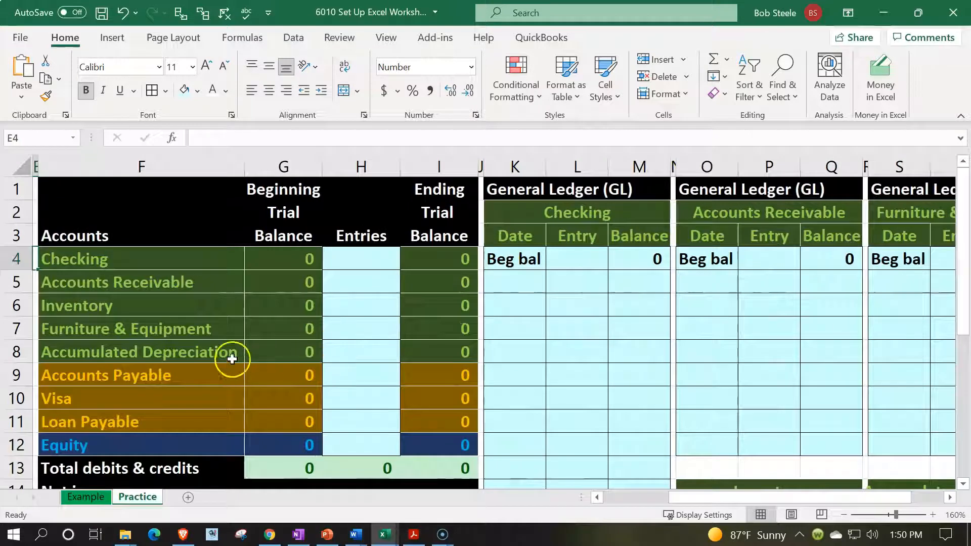
Copy the Furniture & Equipment ledger columns R:U and paste them beginning at cell V1
left_click(218, 377)
key("Right")
key("Right")
key("Right")
key("Right")
key("Right")
key("Right")
key("Right")
key("Right")
key("Right")
key("Right")
key("Right")
key("Right")
key("Right")
key("Right")
key("Right")
key("Right")
key("Right")
key("Right")
key("Right")
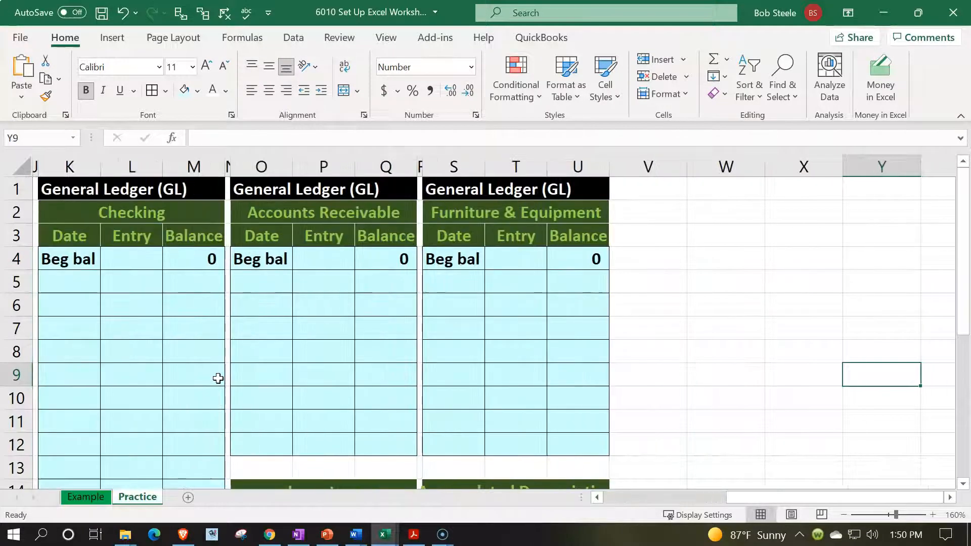
left_click(420, 168)
left_click_drag(420, 167, 577, 161)
key("ctrl+c")
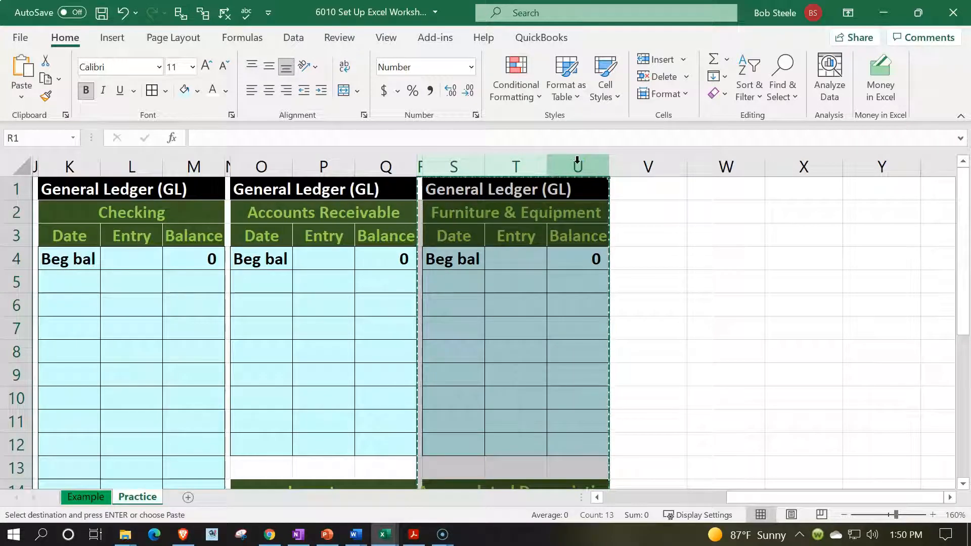
left_click(641, 191)
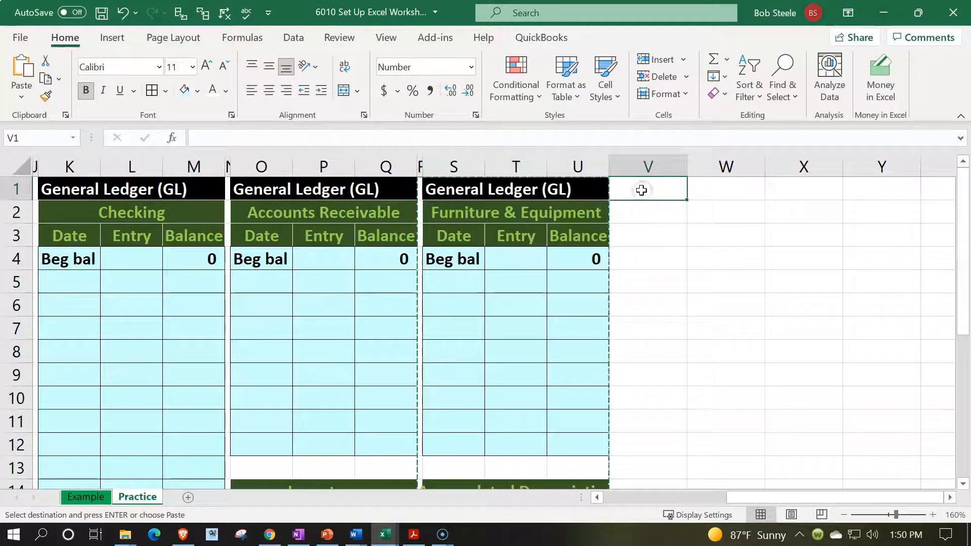
key("ctrl+v")
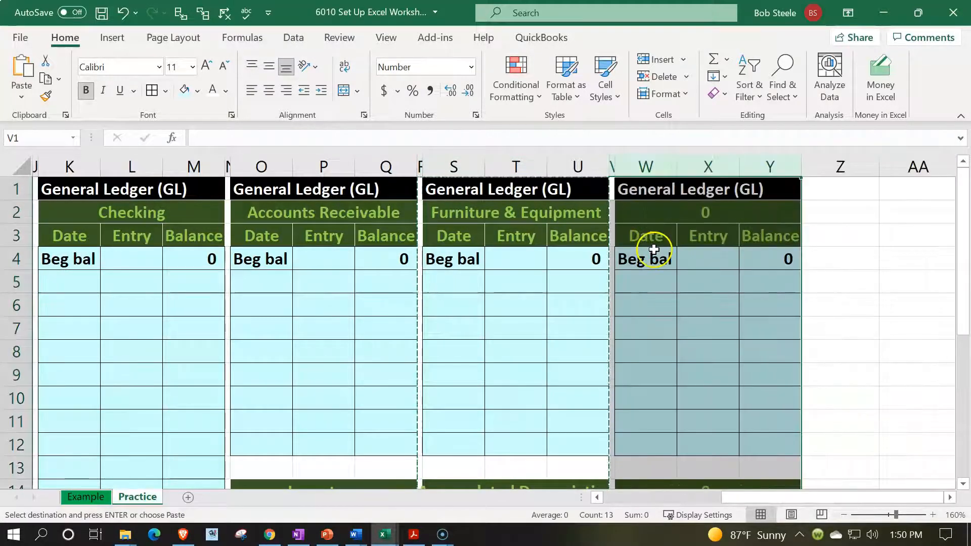
left_click(659, 291)
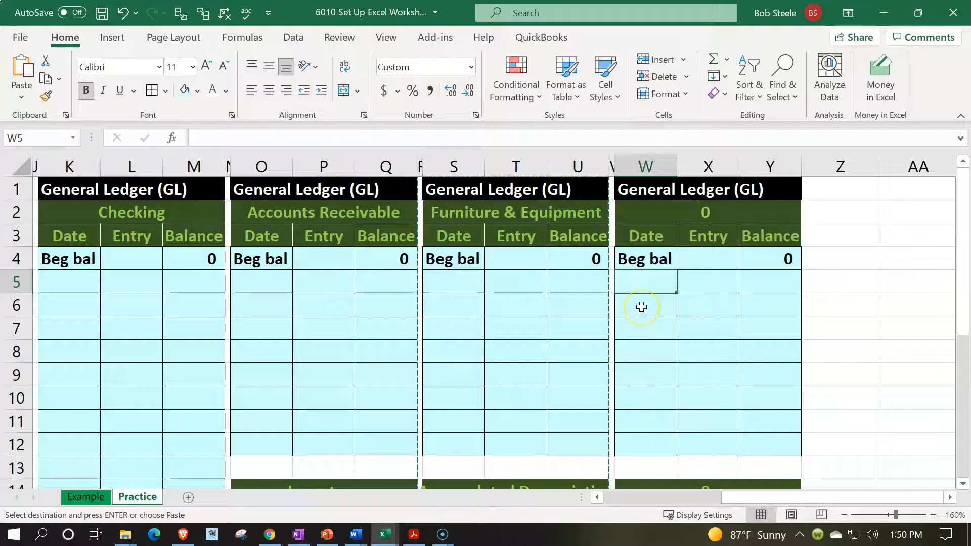
Hide columns J through U, which hold the Checking, Accounts Receivable and Furniture & Equipment ledgers
key("Left")
key("Left")
key("Left")
key("Left")
key("Left")
key("Left")
key("Left")
key("Left")
key("Left")
key("Left")
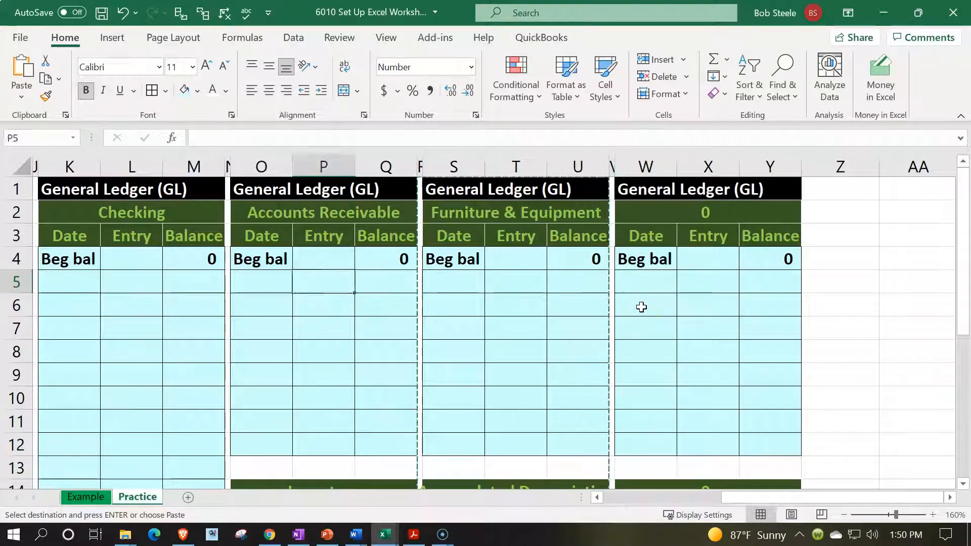
key("Left")
key("Left")
key("Left")
key("Left")
key("Left")
key("Left")
key("Left")
key("Left")
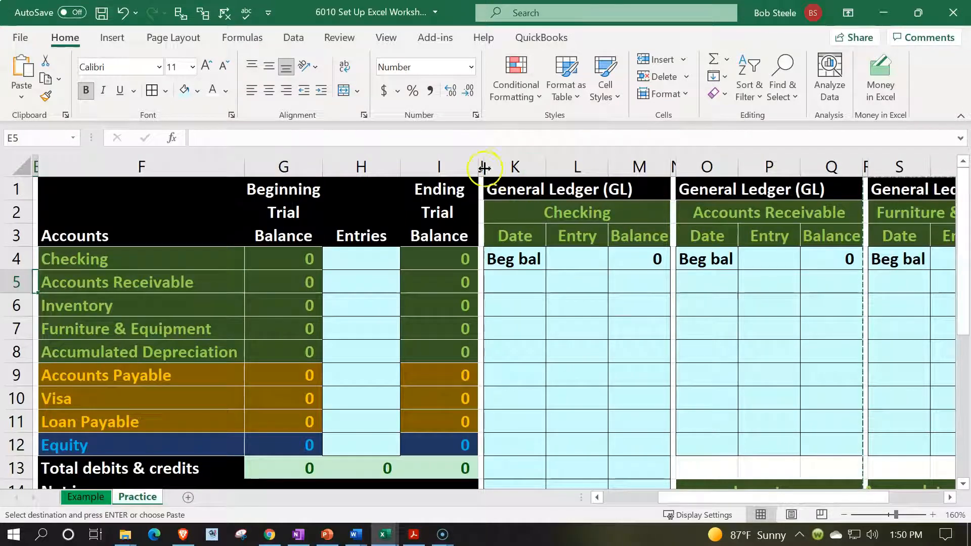
left_click_drag(480, 167, 764, 178)
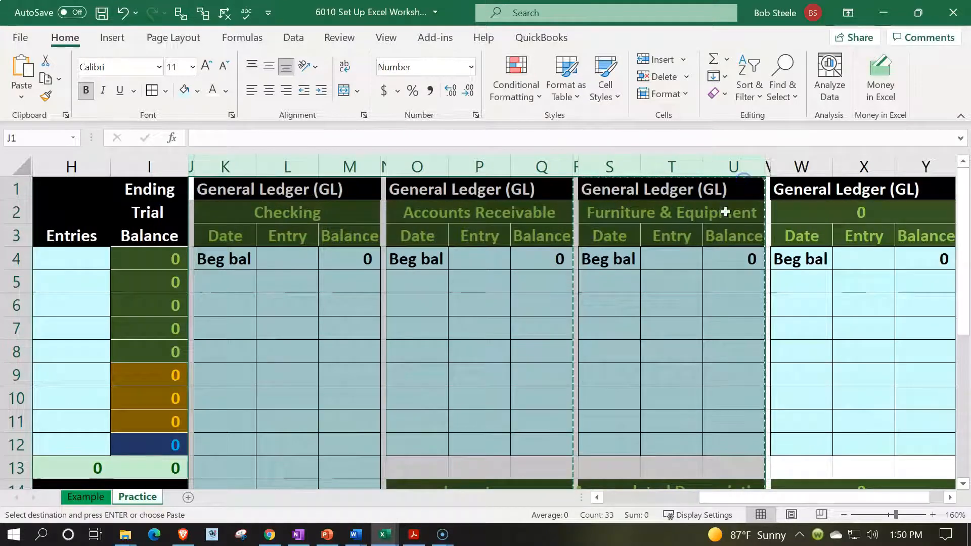
right_click(669, 311)
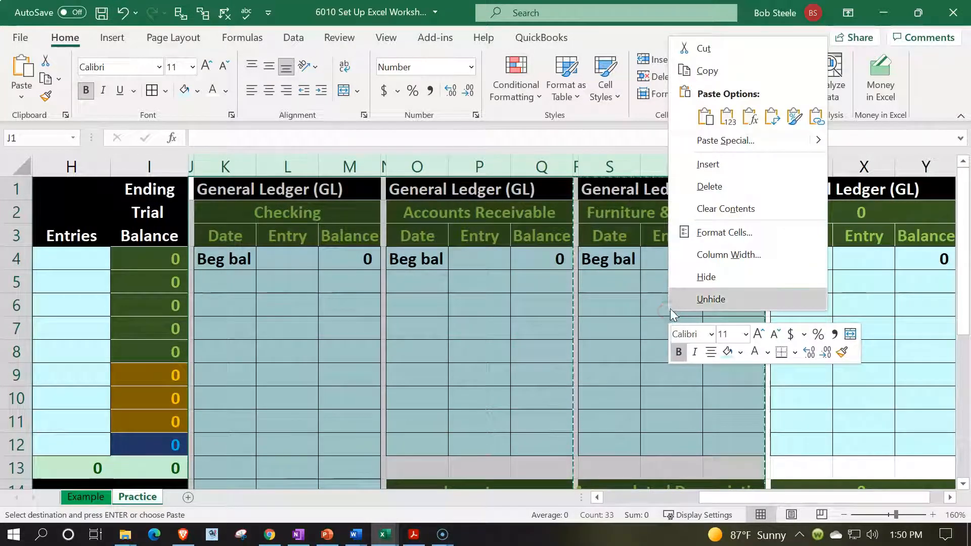
left_click(690, 276)
Copy the orange formatting of the Accounts Payable cell F9 onto the new ledger's heading cells W2:Y3
left_click(316, 301)
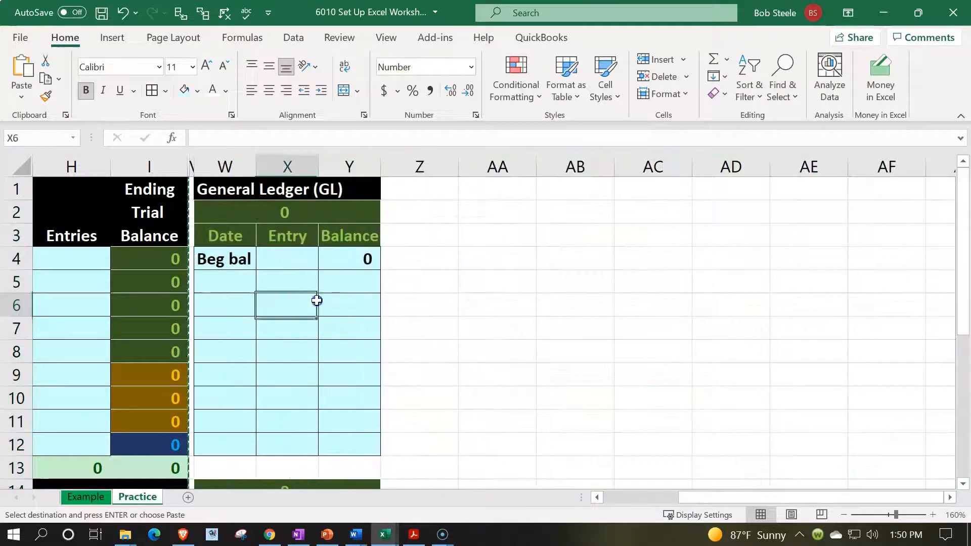
key("Left")
key("Left")
key("Left")
key("Left")
key("Left")
key("Left")
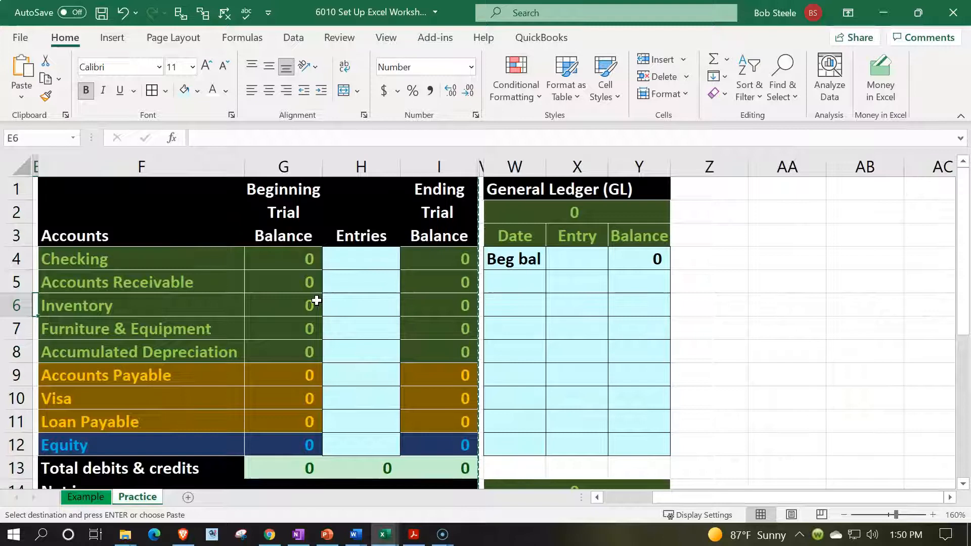
left_click(169, 378)
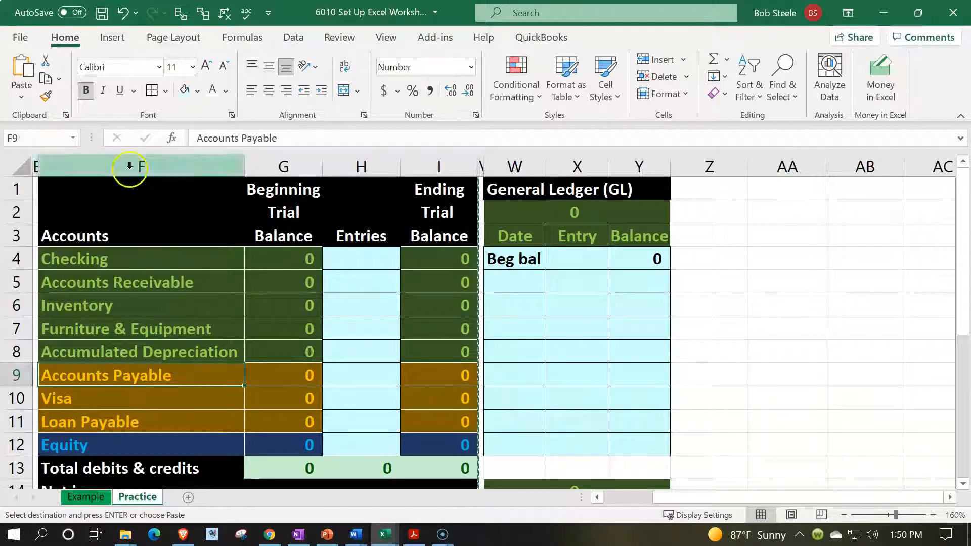
left_click(45, 96)
left_click(526, 212)
left_click_drag(526, 213, 616, 229)
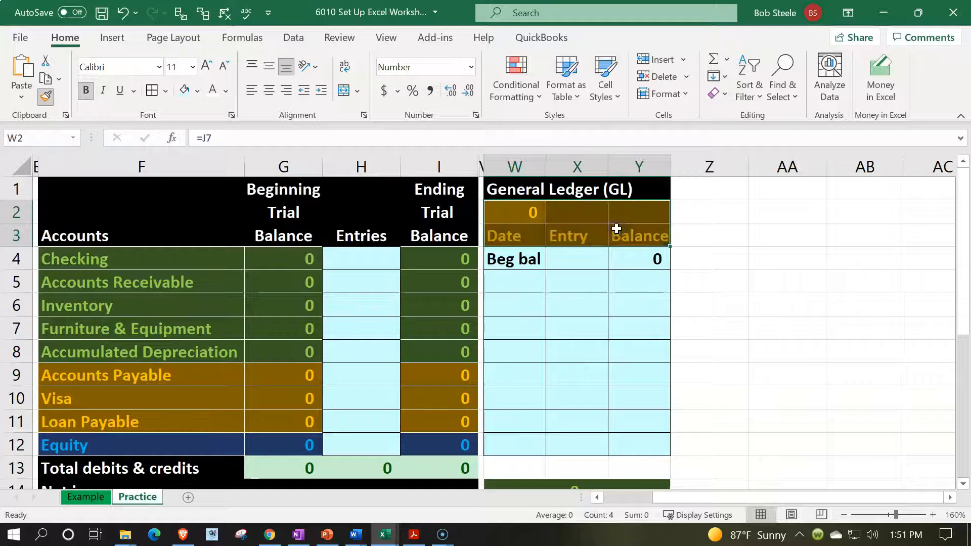
left_click(589, 306)
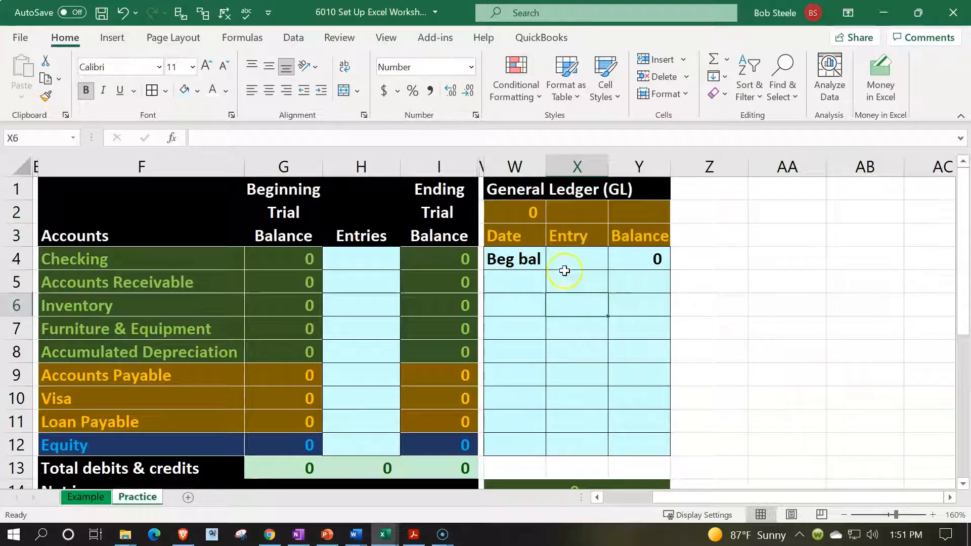
left_click(525, 208)
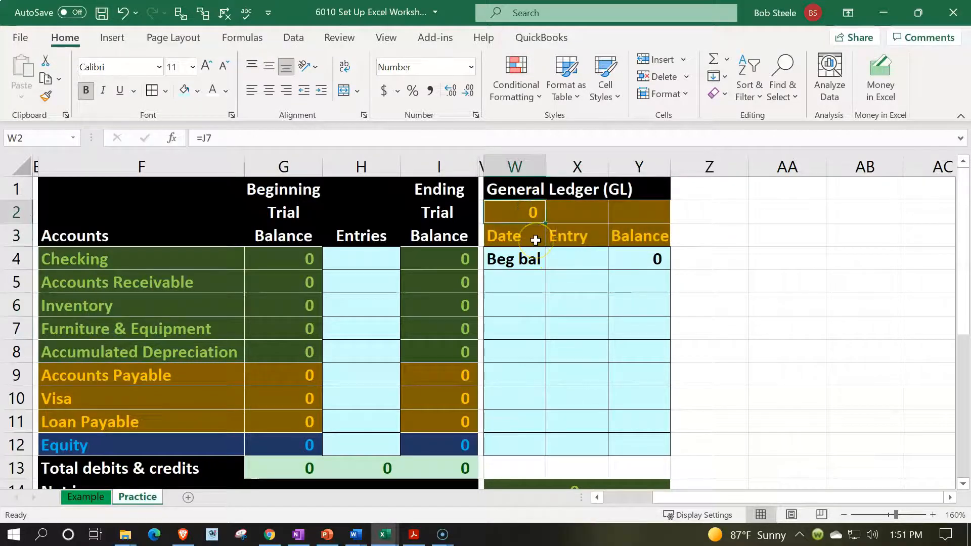
Enter the formula =F9 in W2 so the new ledger's title links to Accounts Payable in the trial balance
type("=")
key("Down")
key("Down")
key("Down")
key("Down")
key("Down")
key("Down")
key("Down")
key("Left")
key("Left")
key("Left")
key("Left")
key("Left")
key("Return")
Apply Center Across Selection to the ledger title in W2:Y2 and center the Date, Entry and Balance headings in W3:Y3
left_click_drag(550, 216, 623, 207)
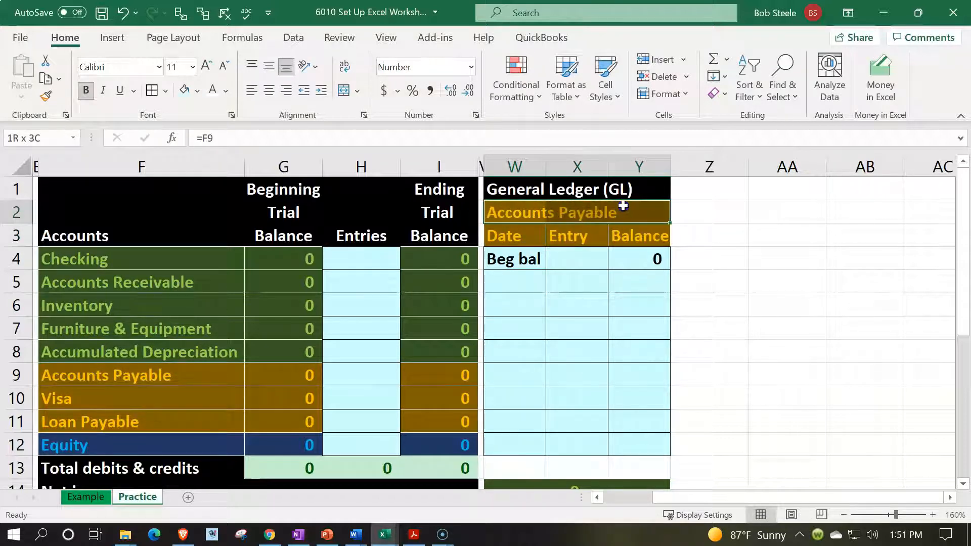
right_click(622, 206)
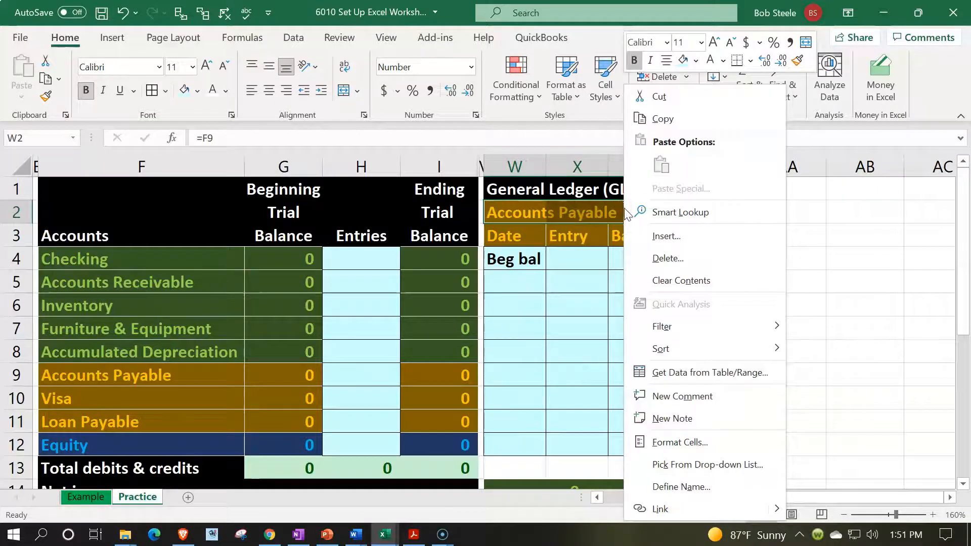
left_click(691, 443)
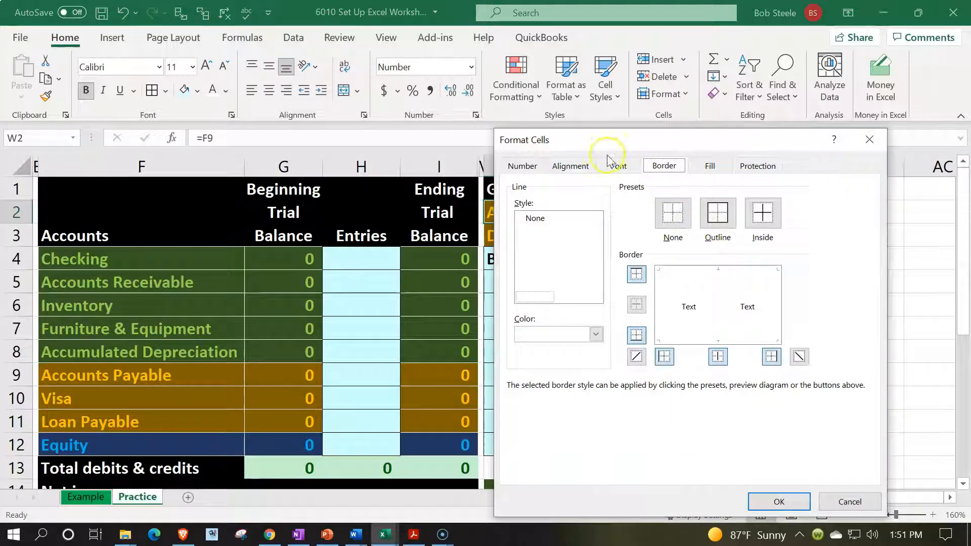
left_click(579, 167)
left_click(614, 219)
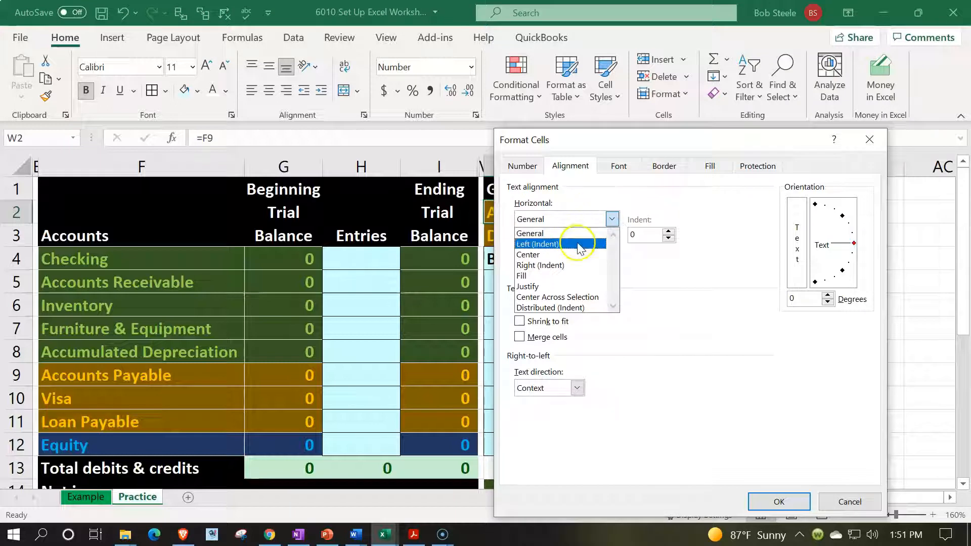
left_click(578, 297)
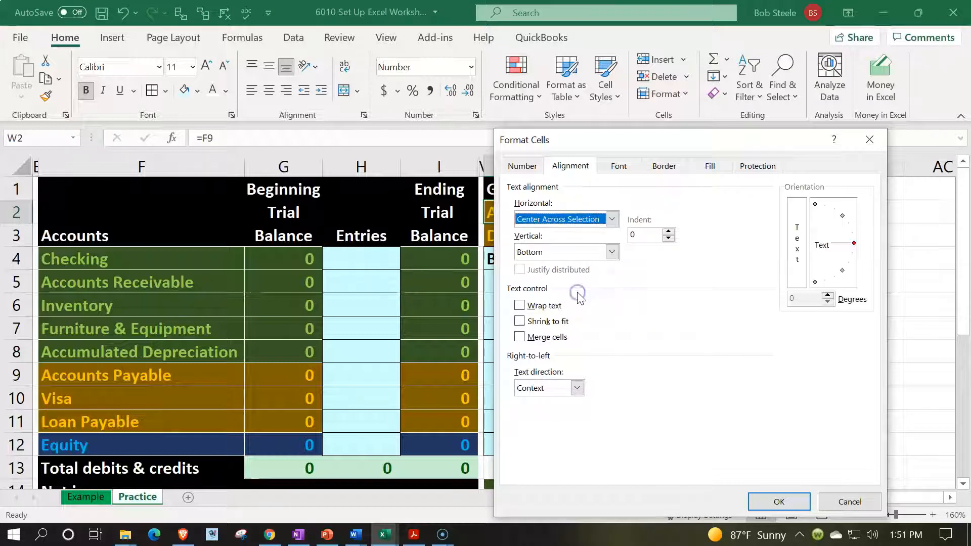
left_click(778, 501)
left_click(719, 382)
left_click_drag(526, 235, 638, 236)
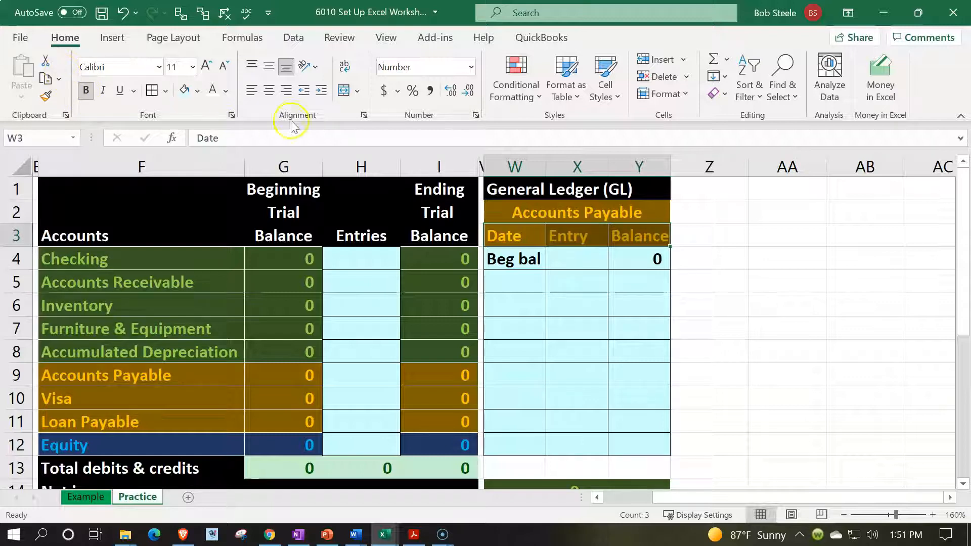
left_click(269, 90)
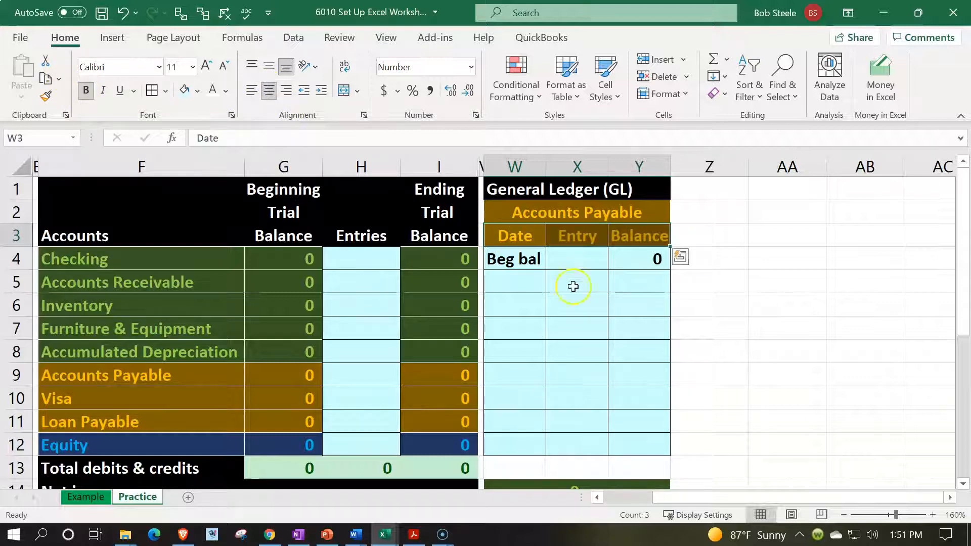
Link the Accounts Payable ledger's opening balance in Y4 to that account's beginning trial balance amount
left_click(632, 258)
type("=")
key("Left")
key("Left")
key("Left")
key("Left")
key("Left")
key("Down")
key("Down")
key("Down")
key("Down")
key("Down")
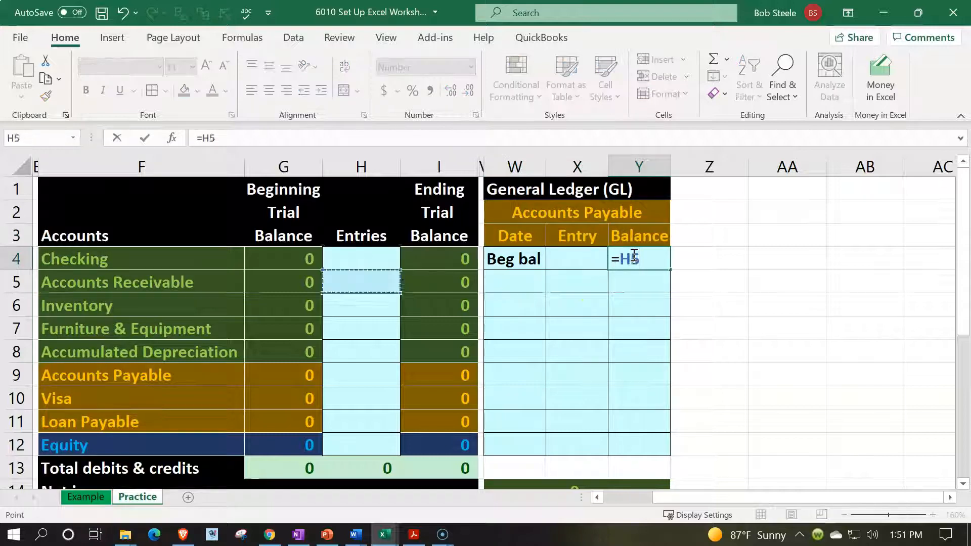
key("Left")
key("Return")
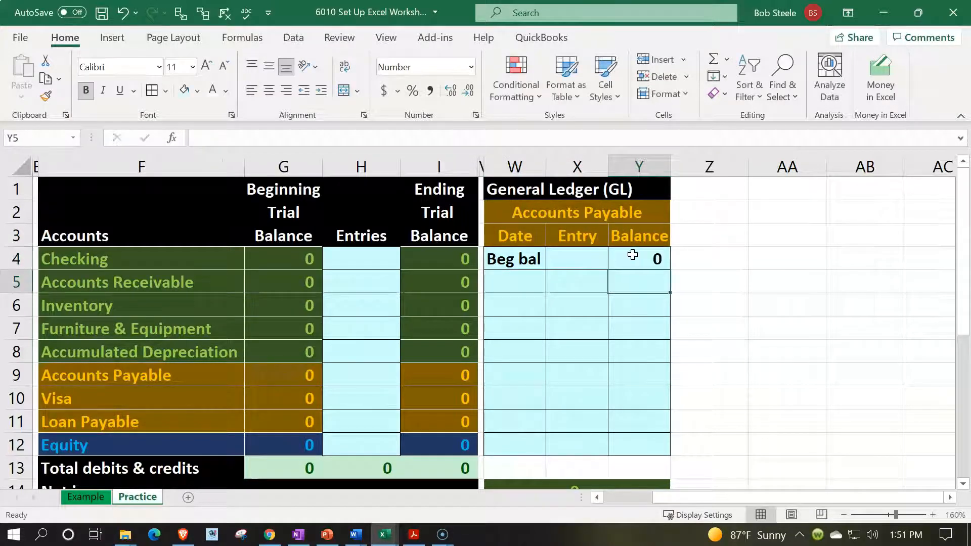
key("Down")
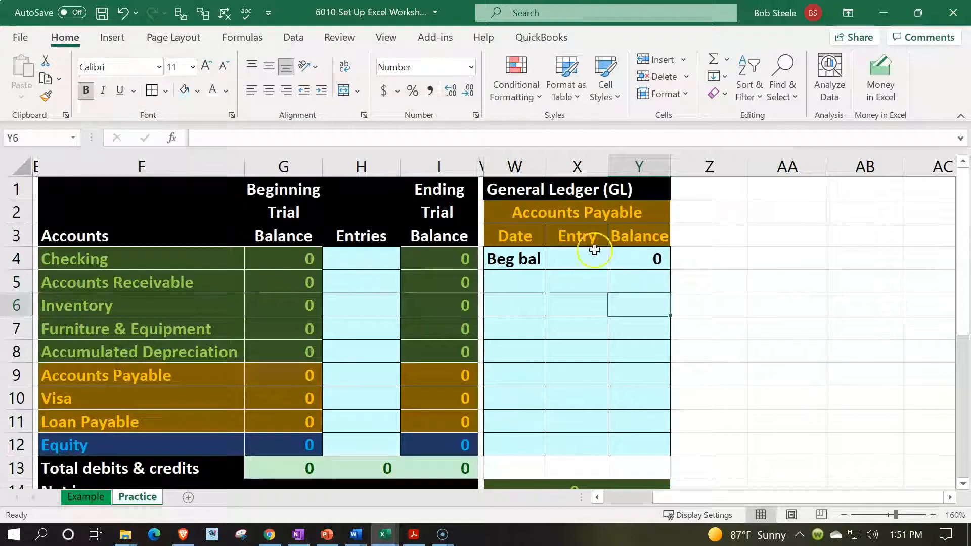
Copy the orange heading formatting of W2:Y3 onto the second ledger's heading cells W14:Y15
left_click_drag(516, 210, 609, 227)
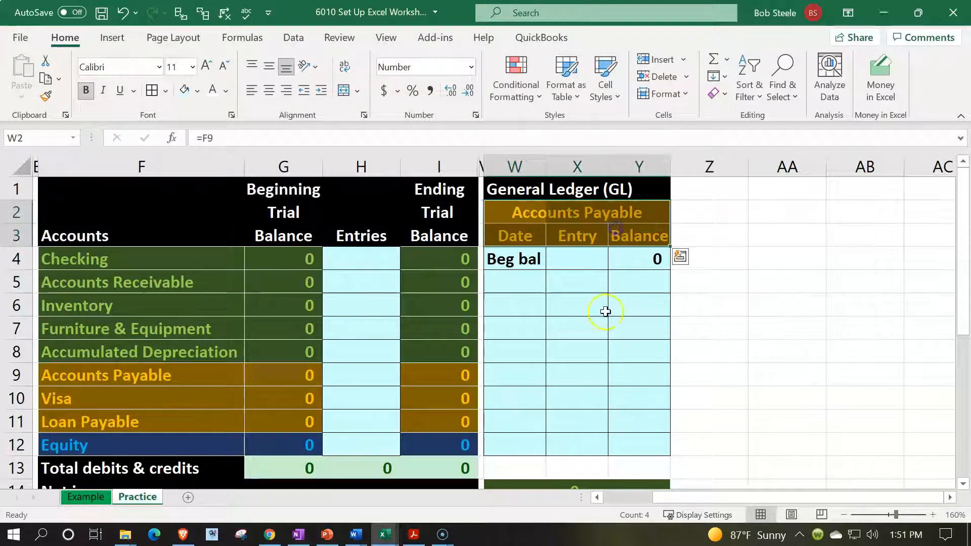
scroll(602, 354, "down", 1)
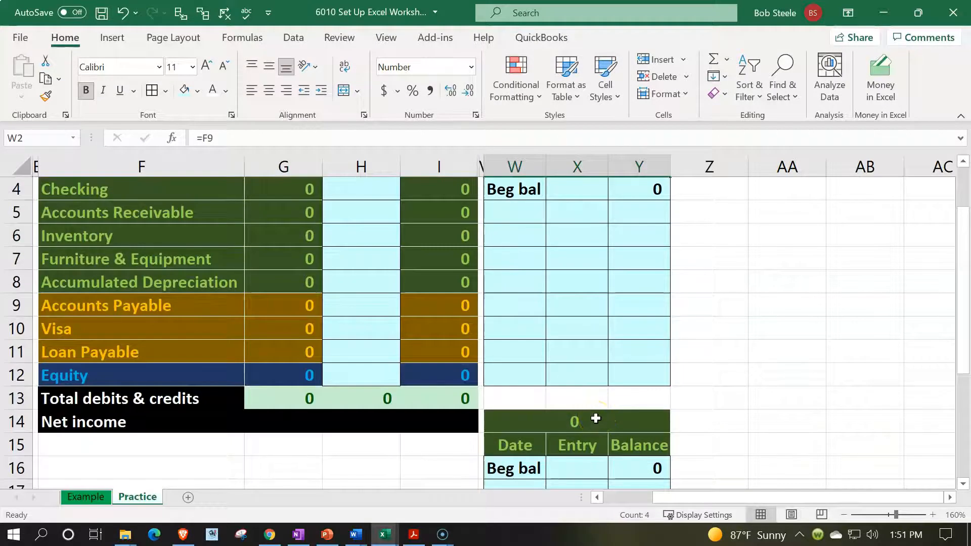
scroll(596, 418, "up", 1)
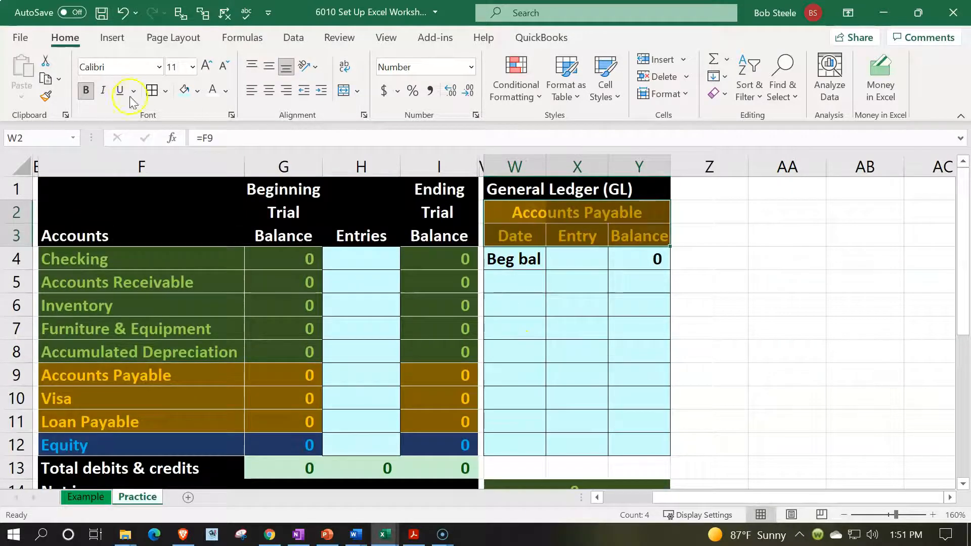
left_click(46, 98)
scroll(532, 429, "down", 2)
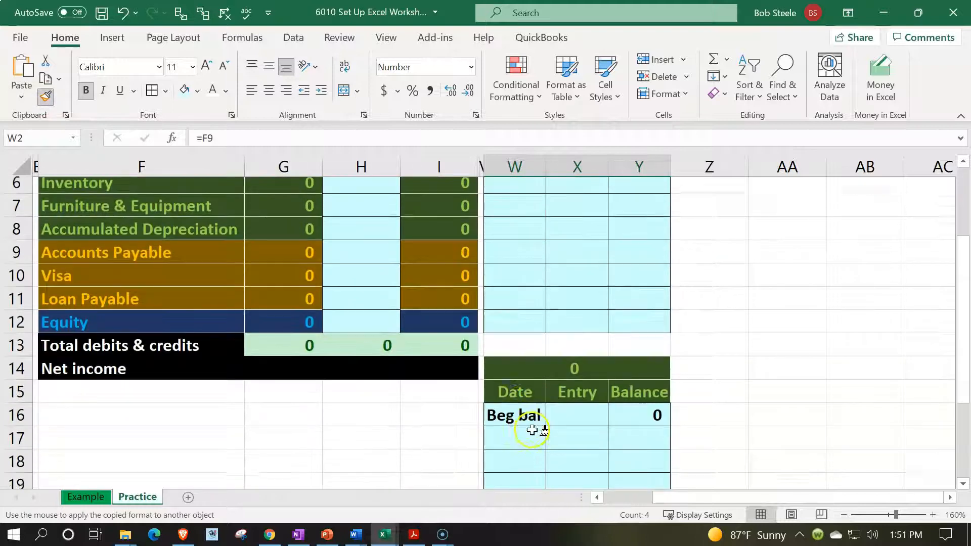
left_click(513, 353)
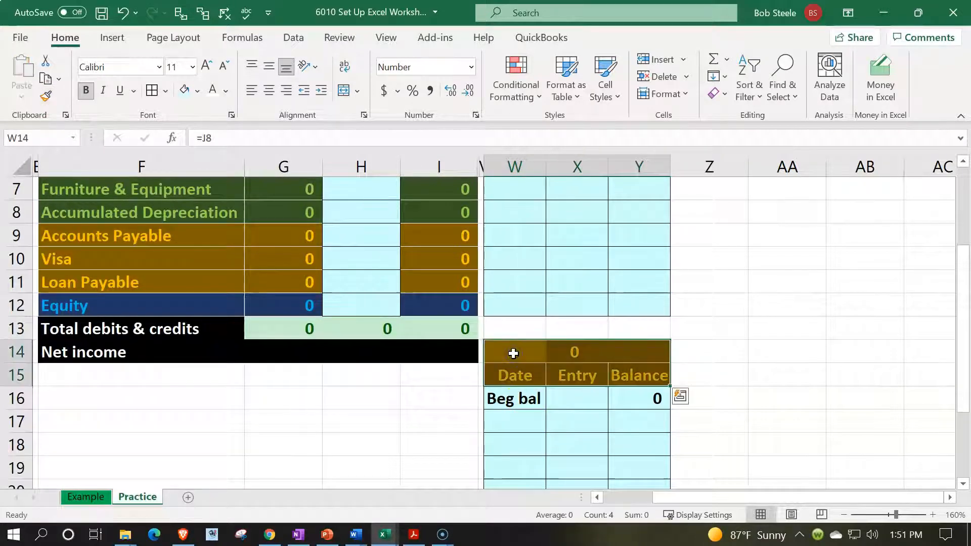
Enter the formula =F10 in W14 so the second ledger's title links to Visa in the trial balance
scroll(513, 353, "down", 1)
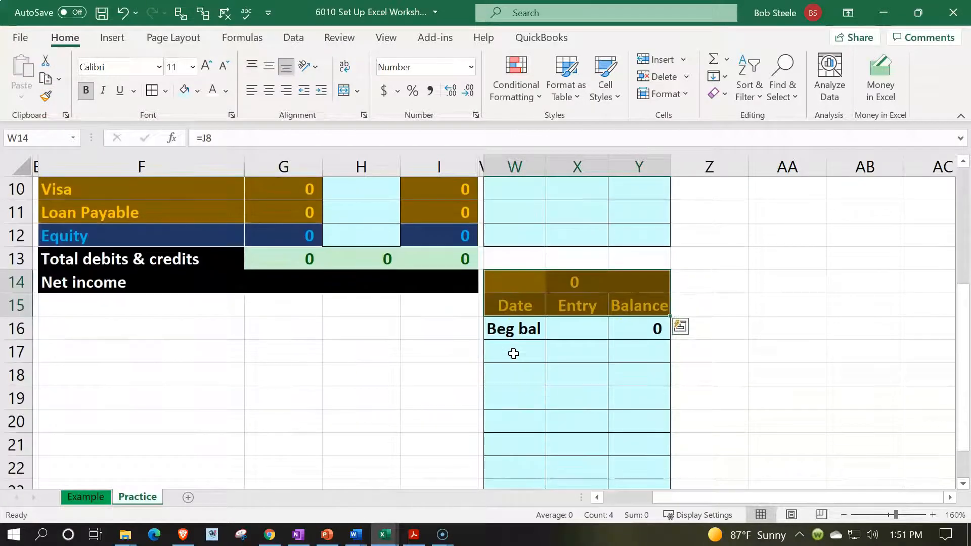
left_click(626, 332)
scroll(618, 346, "up", 1)
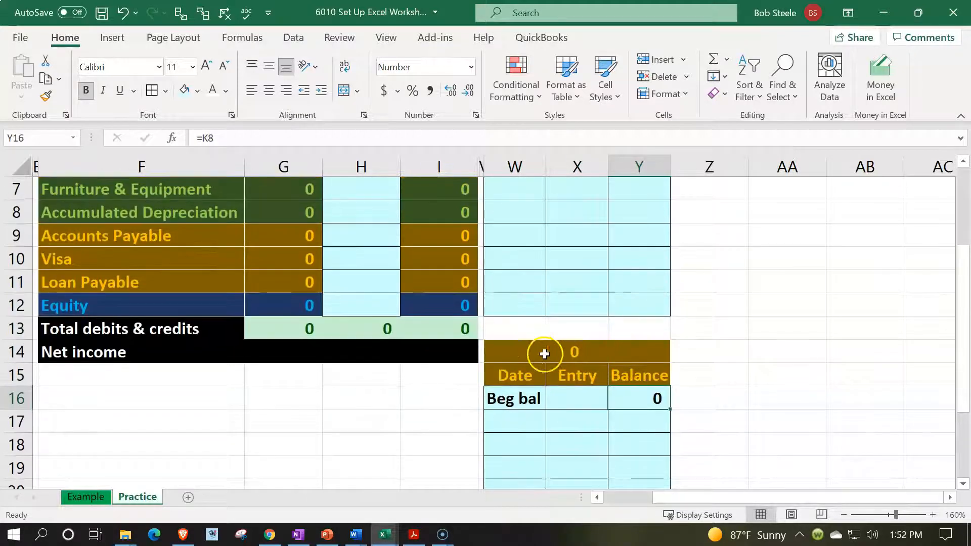
left_click(536, 351)
type("=")
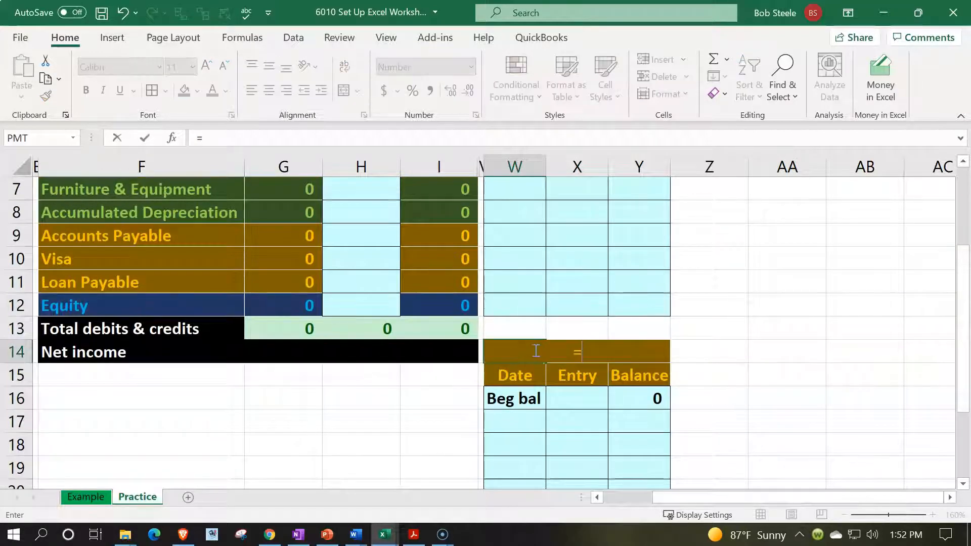
scroll(280, 377, "up", 1)
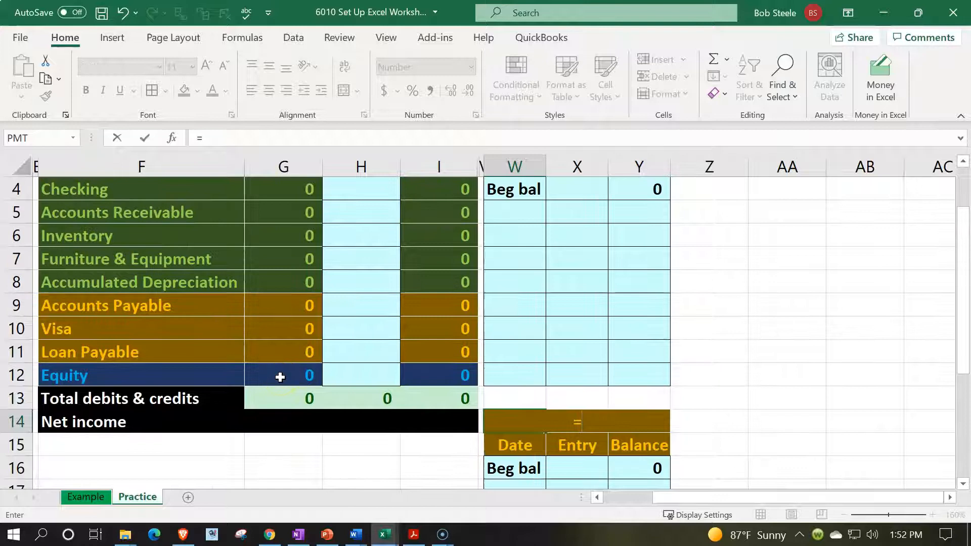
left_click(118, 330)
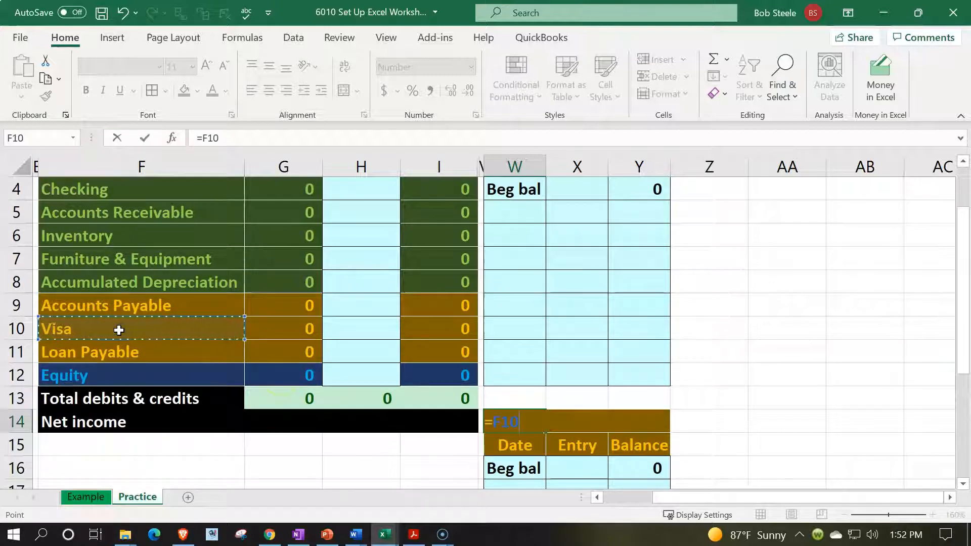
key("Return")
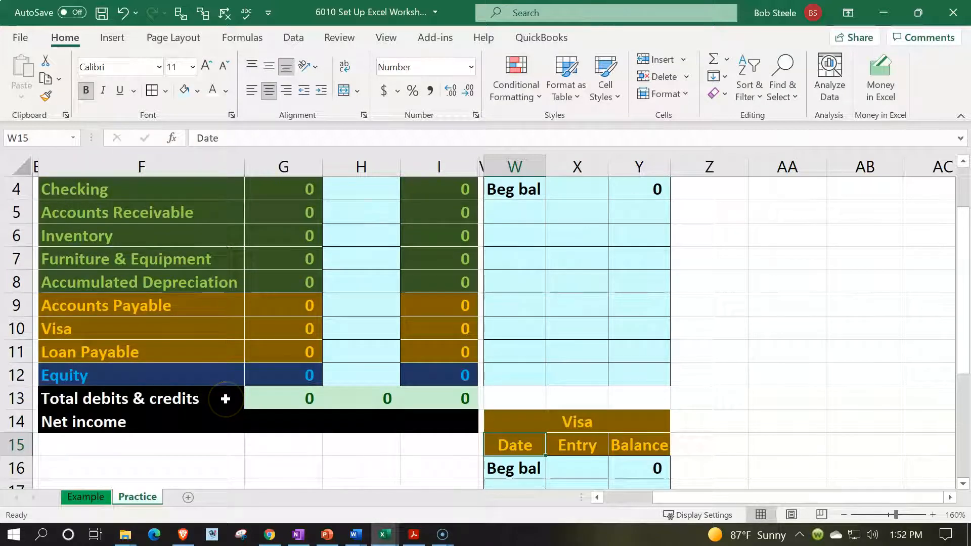
Link the Visa ledger's opening balance in Y16 to the Beginning Trial Balance column
scroll(225, 399, "down", 1)
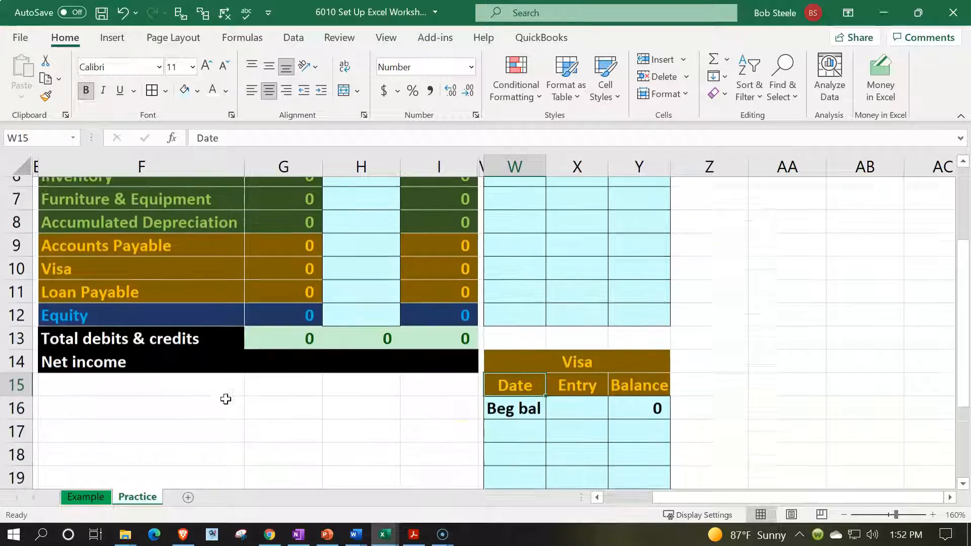
left_click(636, 404)
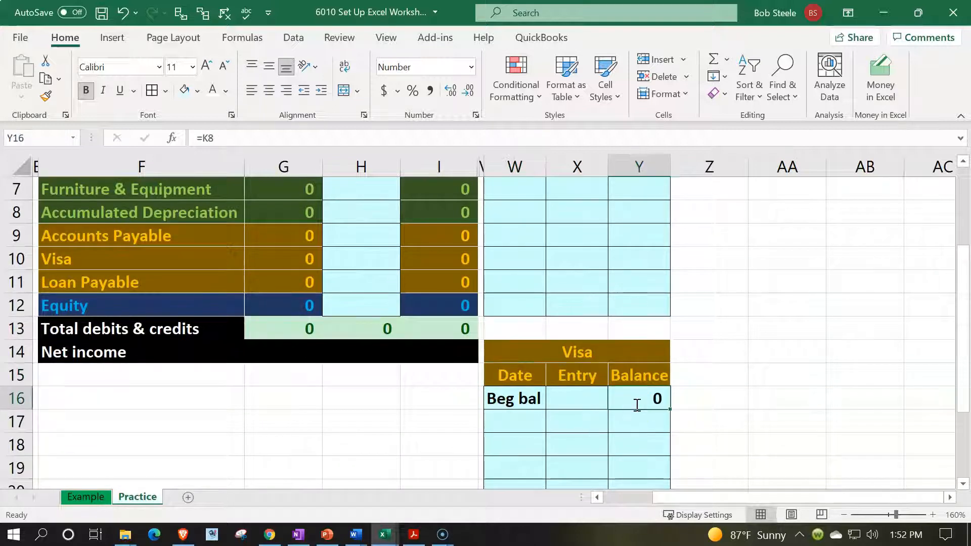
type("=")
scroll(346, 413, "up", 1)
scroll(346, 413, "up", 1)
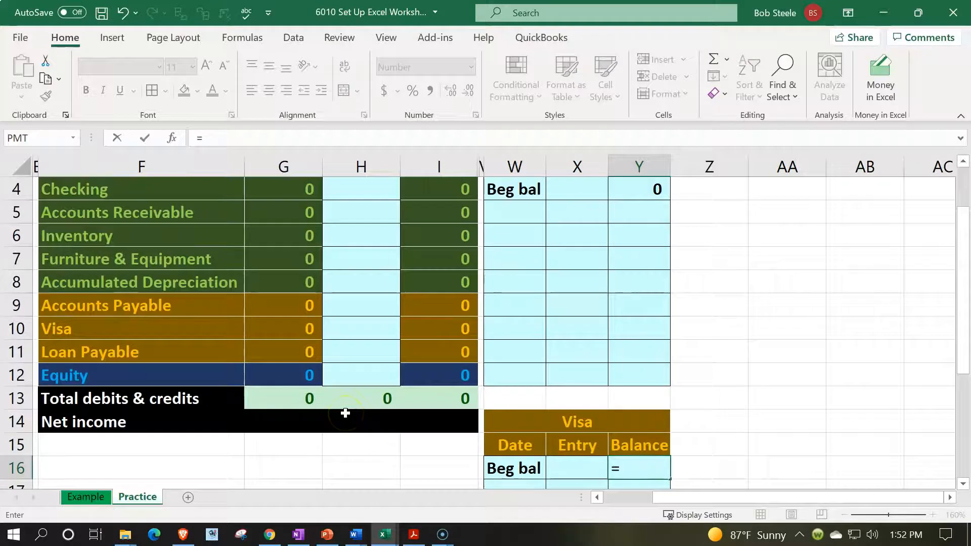
left_click(293, 354)
key("Return")
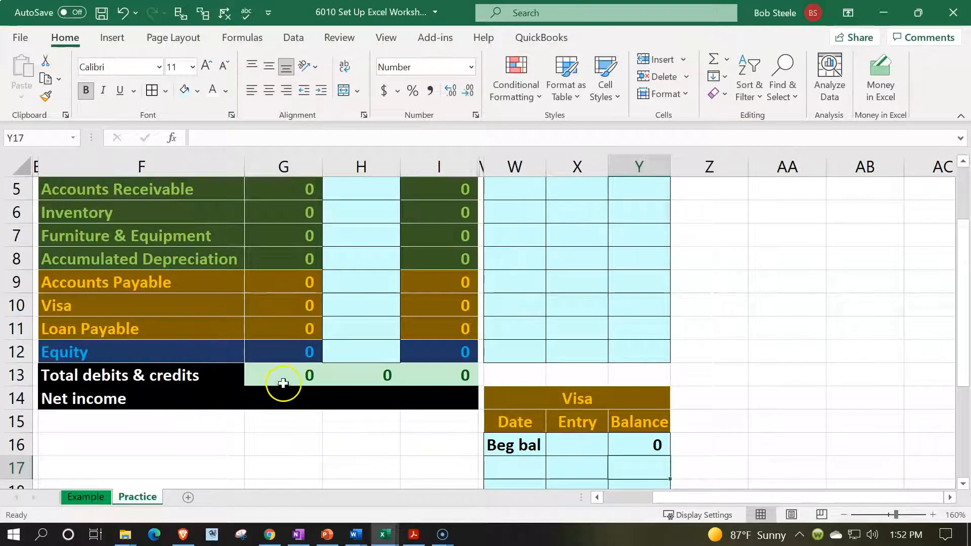
Copy the Accounts Payable and Visa ledger columns V:Y and paste them beginning at cell Z1
scroll(398, 320, "up", 2)
left_click_drag(482, 163, 617, 177)
key("ctrl+c")
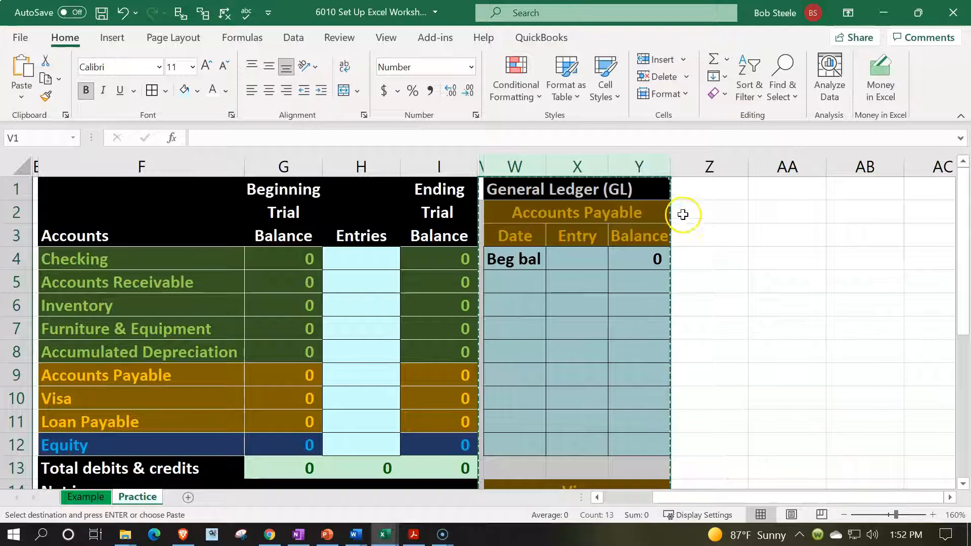
left_click(697, 189)
key("ctrl+v")
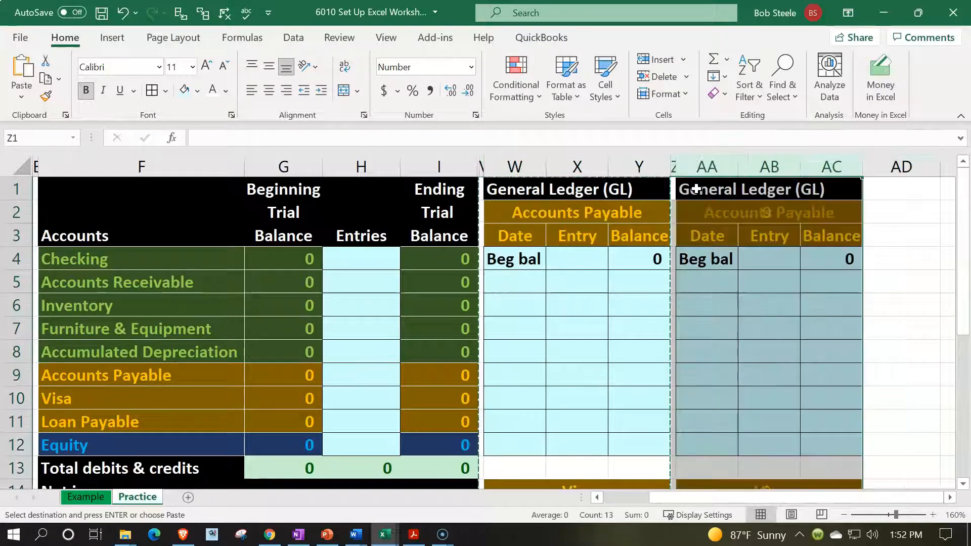
Link the pasted ledger's title in AA2 to Loan Payable in F11 of the trial balance
left_click(706, 217)
type("=")
key("Down")
key("Down")
key("Down")
key("Down")
key("Down")
key("Down")
key("Down")
key("Left")
key("Left")
key("Left")
key("Left")
key("Left")
key("Left")
key("Left")
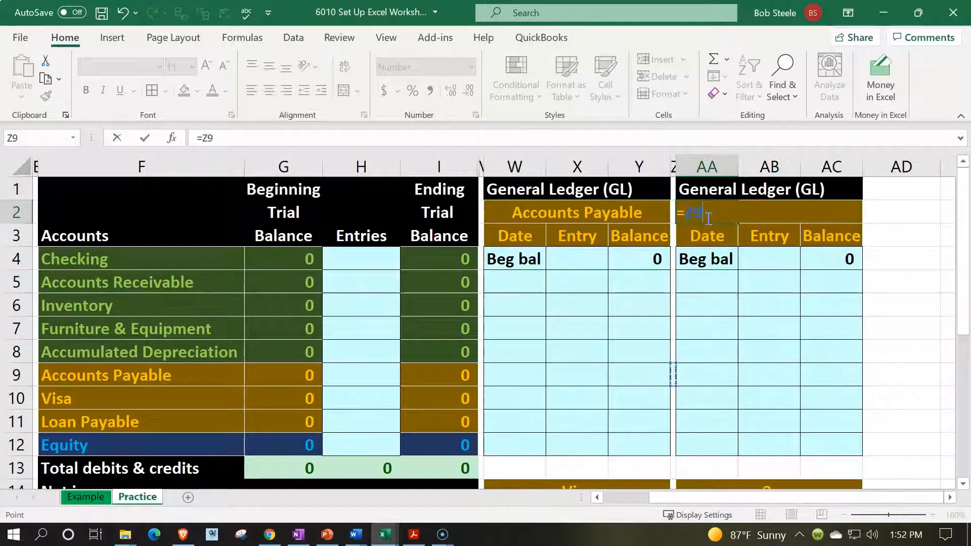
key("Left")
key("Down")
key("Down")
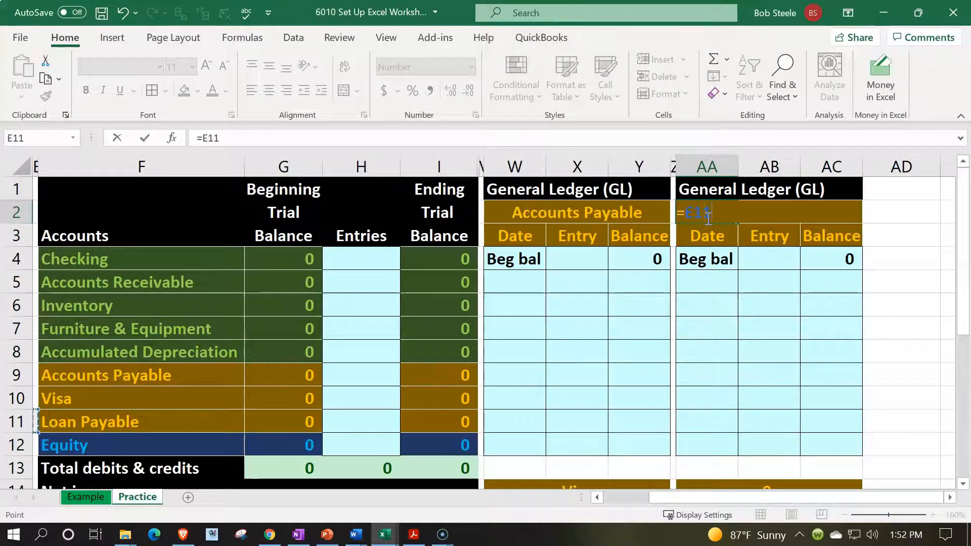
key("Return")
Enter the formula =G11 in AC4 to link the Loan Payable ledger's opening balance to its beginning trial balance
key("Down")
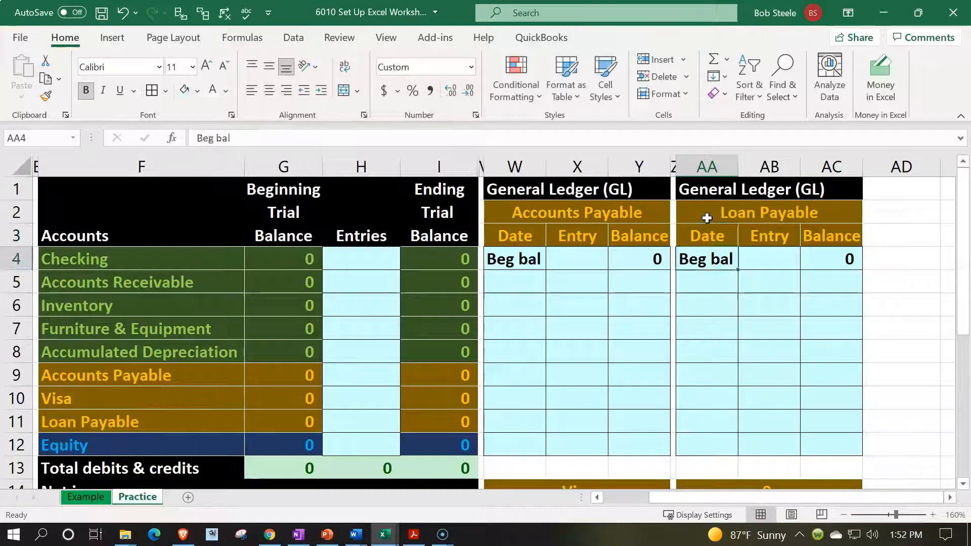
key("Right")
key("Right")
type("=")
key("Left")
key("Left")
key("Left")
key("Left")
key("Left")
key("Left")
key("Left")
key("Left")
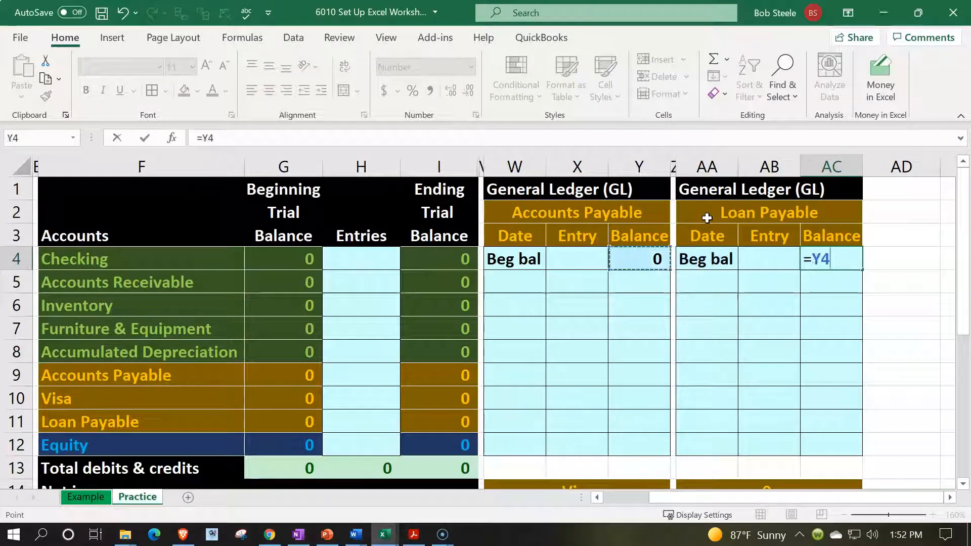
key("Down")
key("Down")
key("Down")
key("Down")
key("Down")
key("Down")
key("Left")
key("Left")
key("Left")
key("Down")
key("Right")
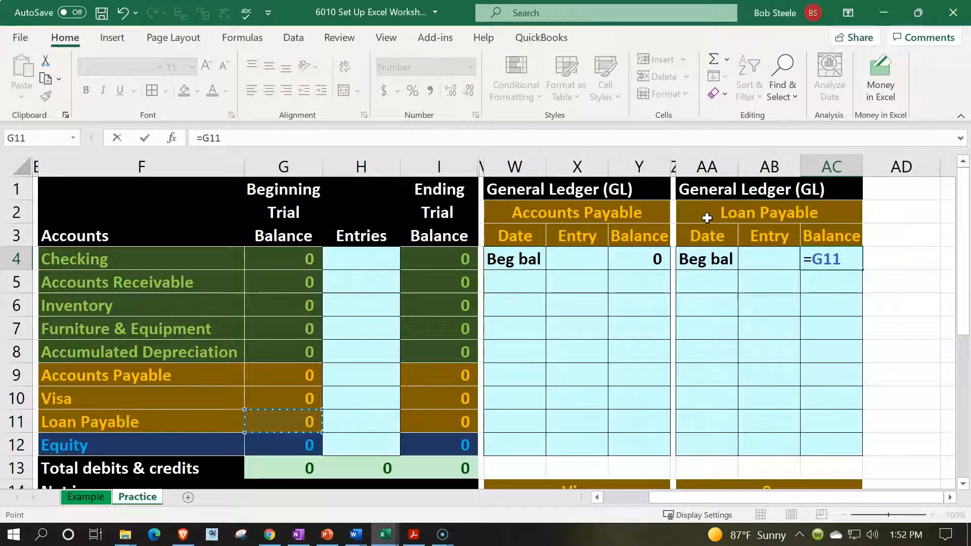
key("Return")
key("Down")
key("Down")
key("Down")
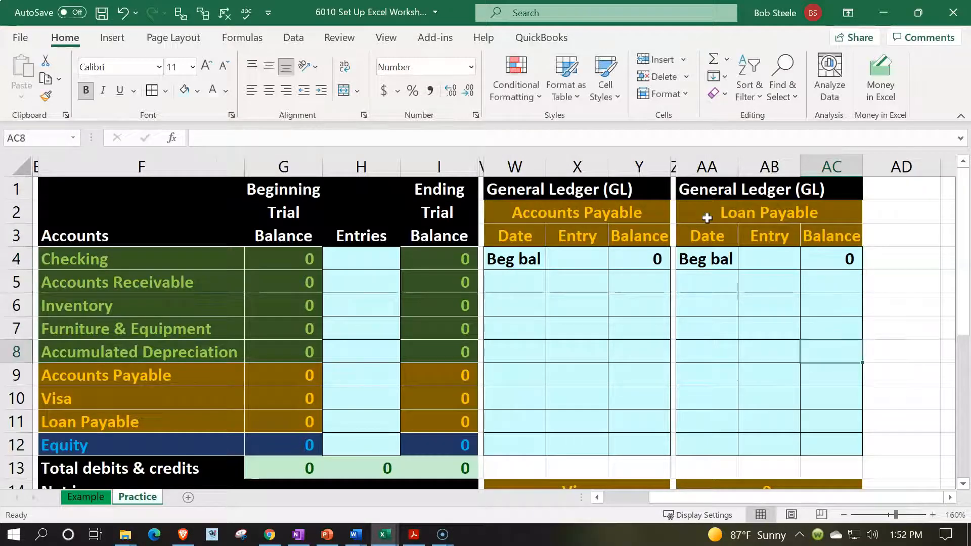
Copy the Equity row's blue formatting from F12 onto the second ledger's title and heading cells AA14:AC15
scroll(707, 218, "down", 1)
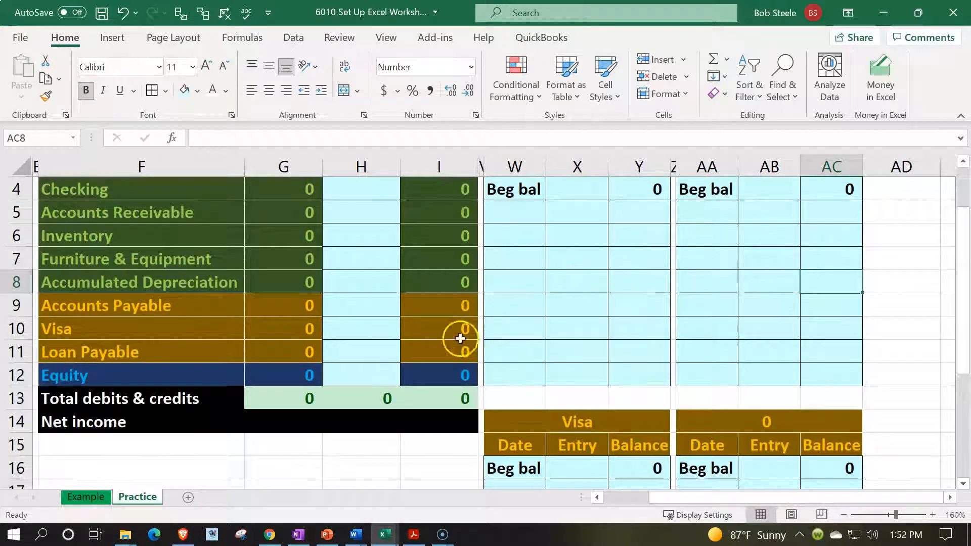
left_click(203, 375)
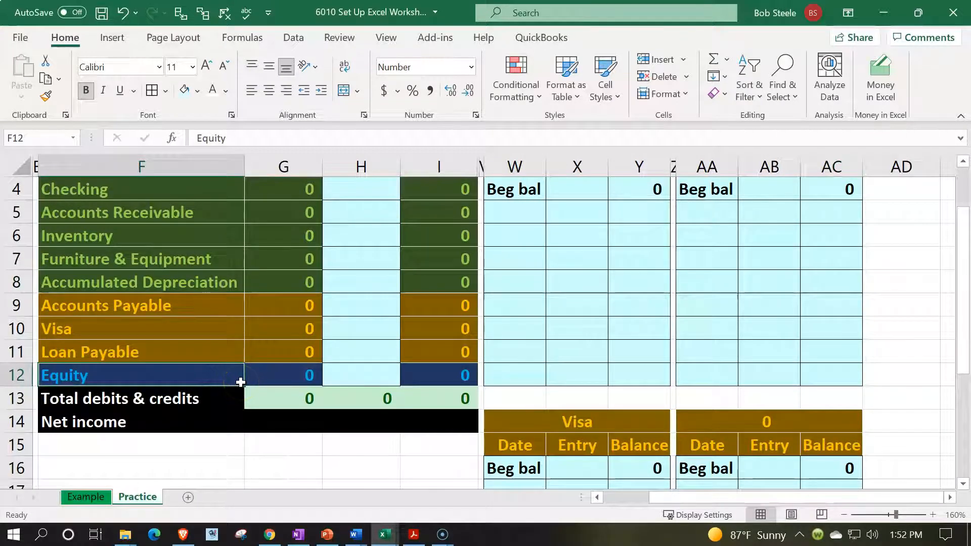
left_click(47, 97)
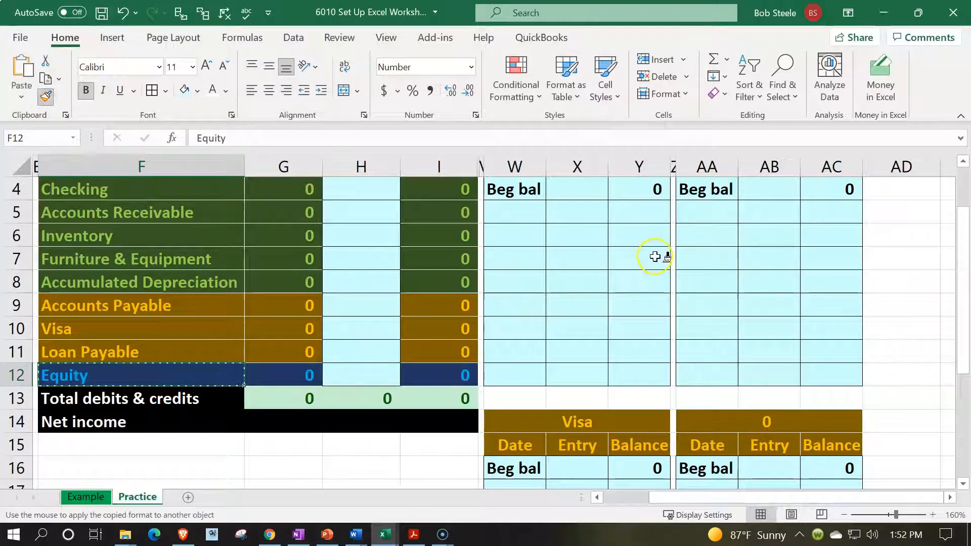
scroll(654, 257, "down", 1)
scroll(655, 255, "down", 1)
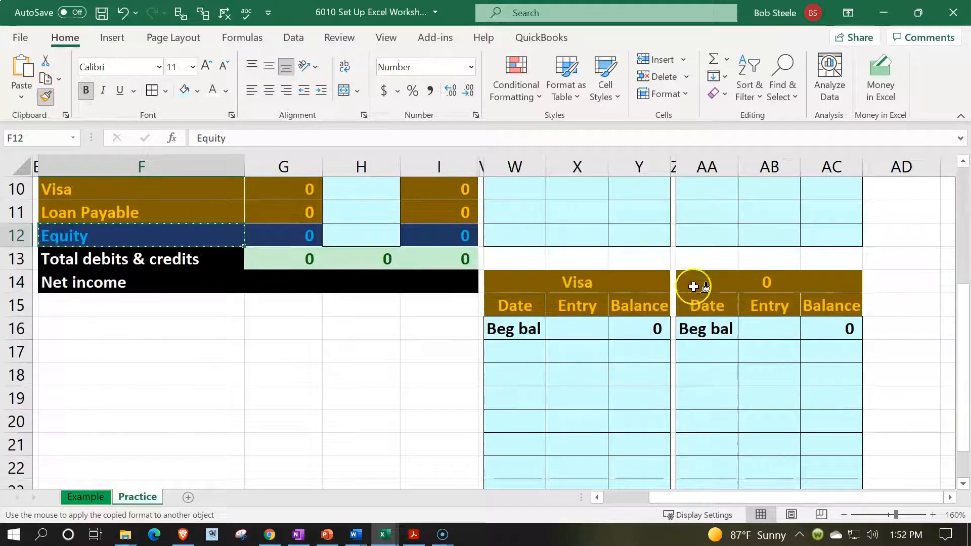
left_click_drag(700, 278, 813, 295)
Link the ledger title in AA14 to the Equity account name in F12 of the trial balance
left_click(720, 285)
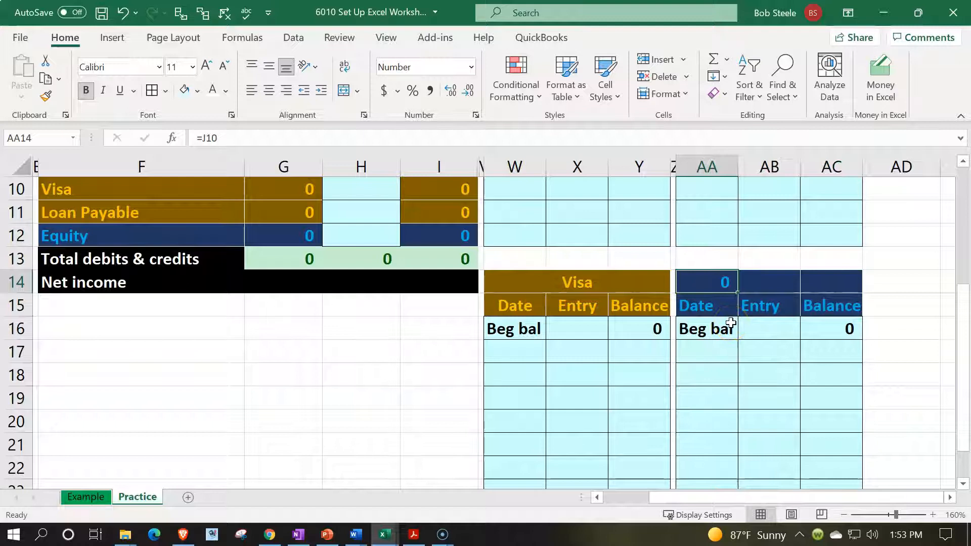
type("=")
key("Left")
key("Left")
key("Left")
key("Left")
key("Left")
key("Left")
key("Left")
key("Left")
key("Left")
key("Left")
key("Up")
key("Up")
key("Right")
key("Return")
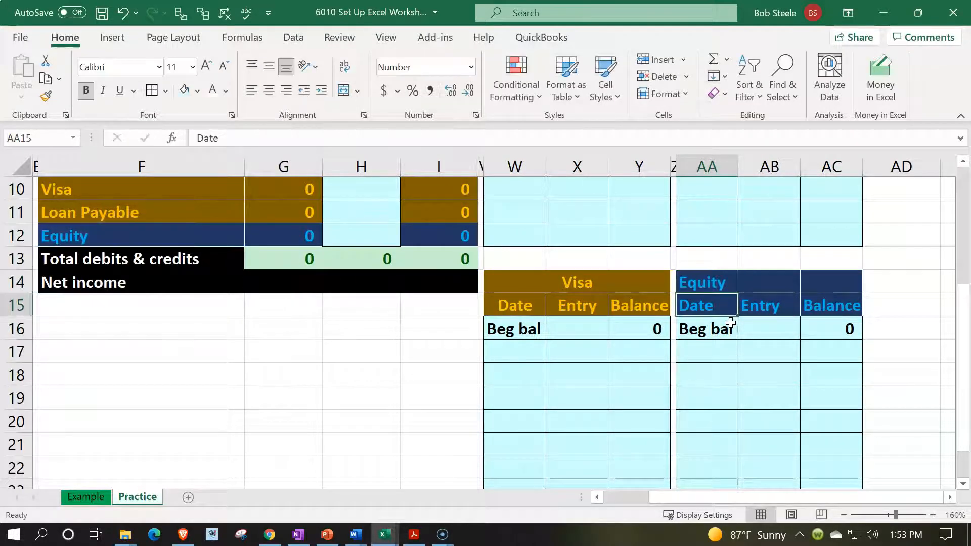
Apply Center Across Selection to the Equity title in AA14:AC14 and center the Date, Entry and Balance headings in AA15:AC15
left_click(737, 284)
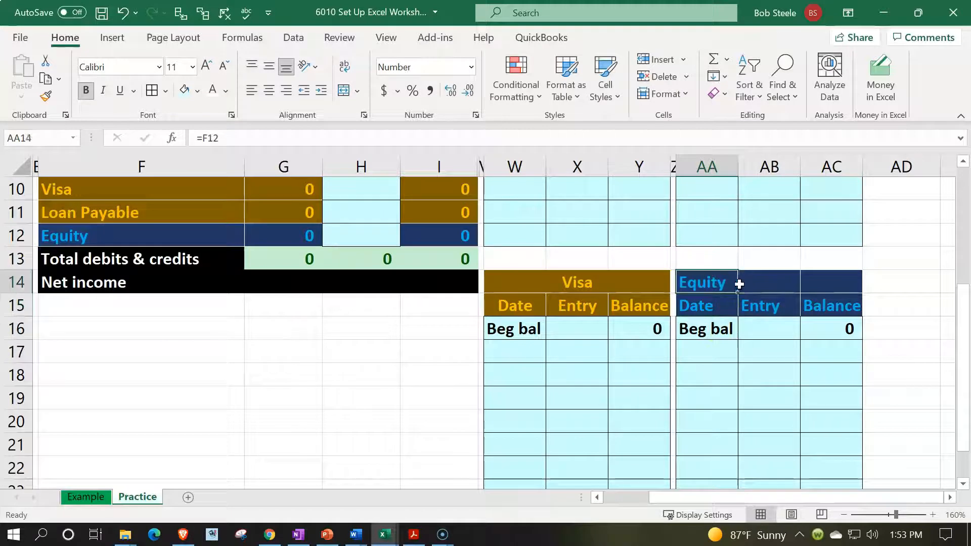
left_click_drag(739, 284, 821, 288)
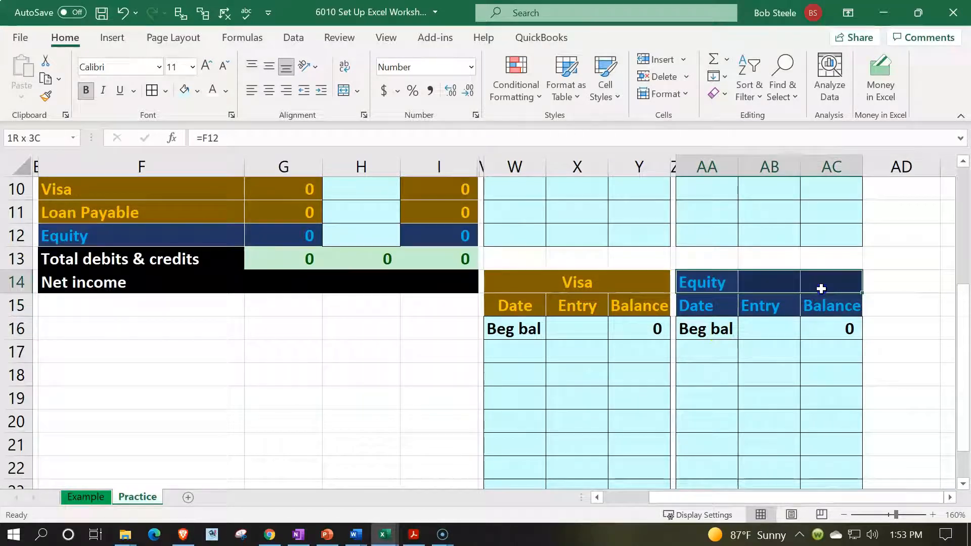
right_click(751, 284)
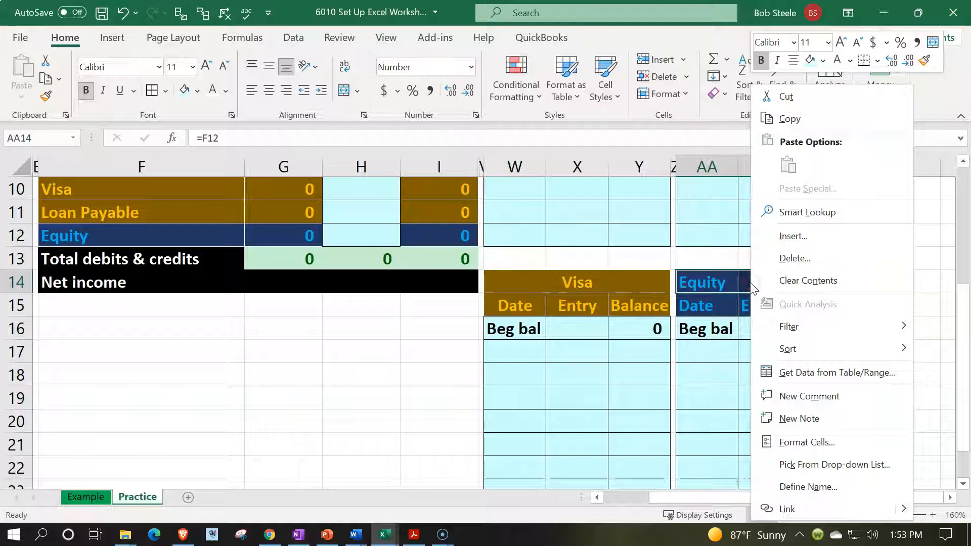
left_click(799, 445)
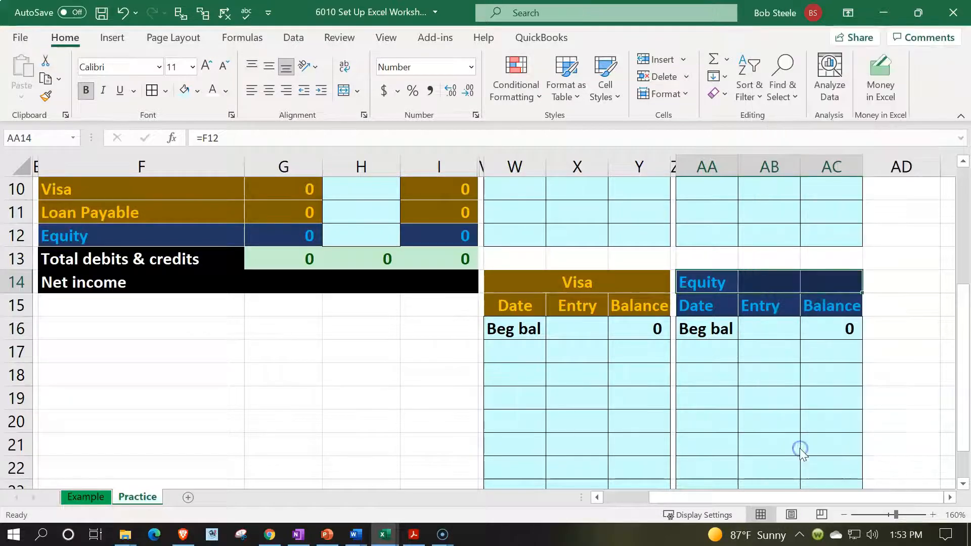
left_click_drag(727, 141, 268, 148)
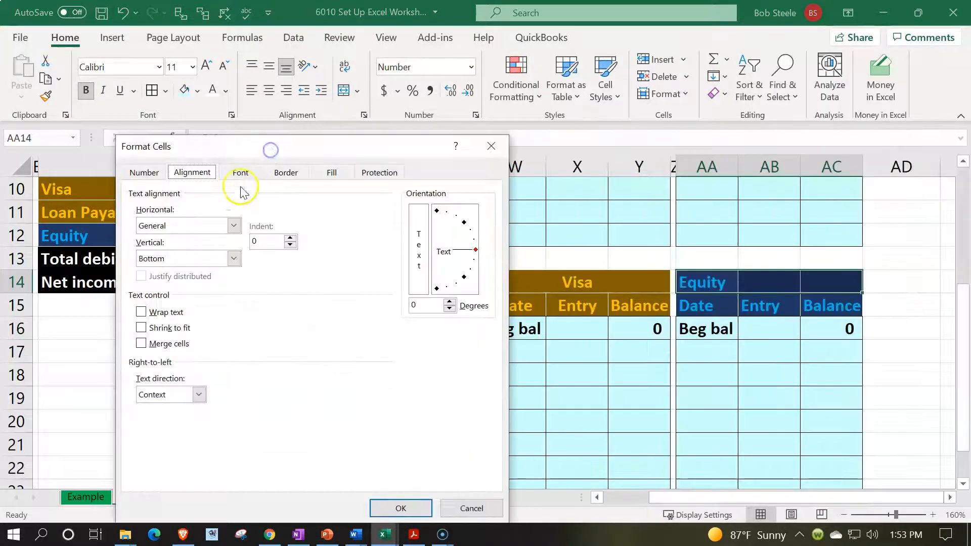
left_click(233, 226)
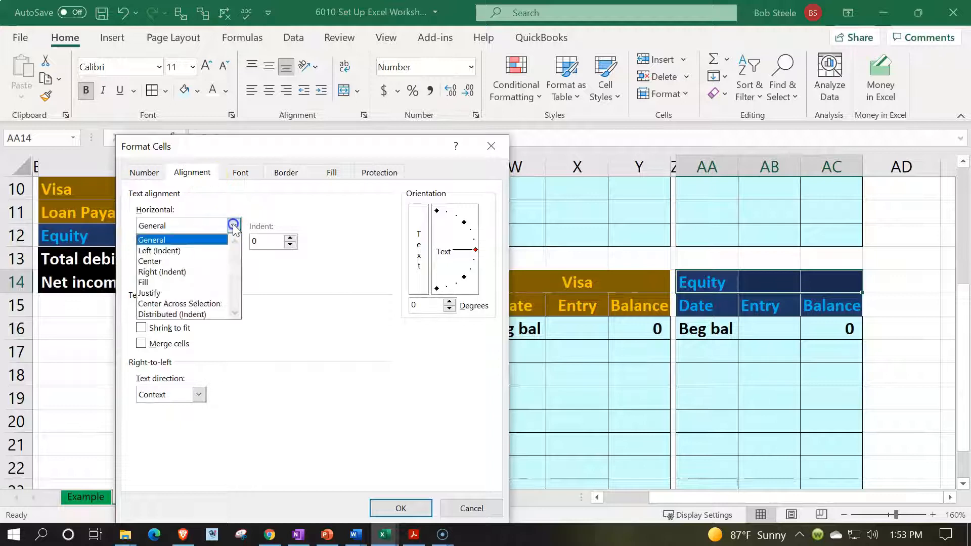
left_click(197, 304)
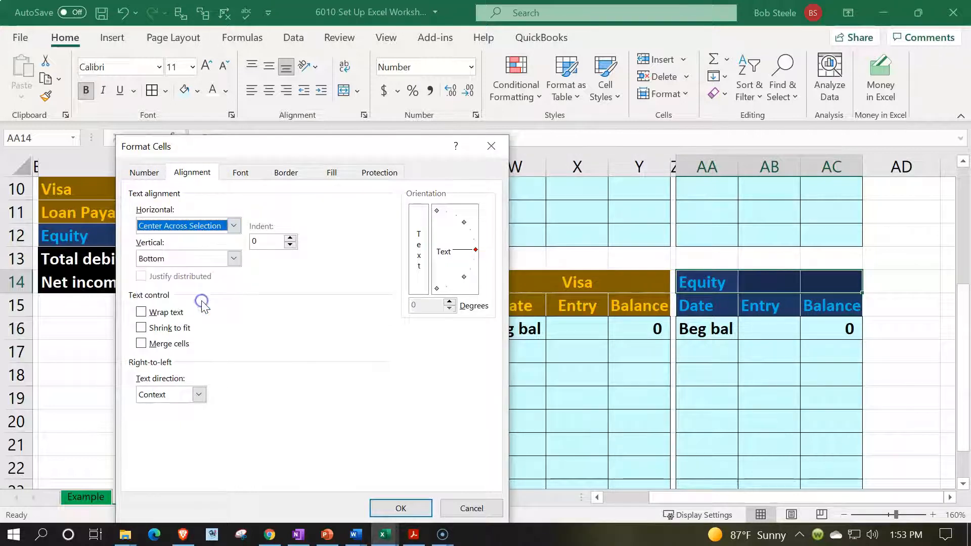
left_click(401, 508)
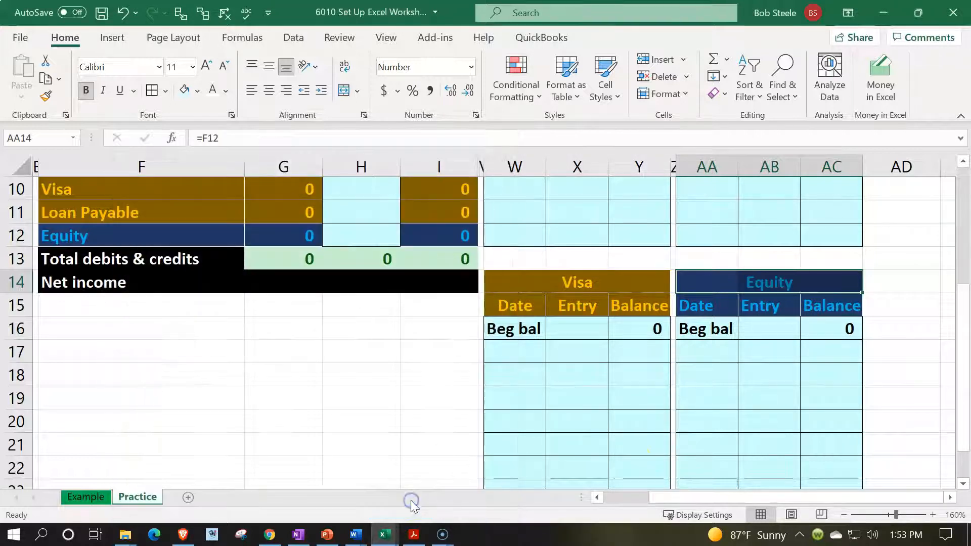
left_click(639, 420)
left_click_drag(694, 305, 813, 309)
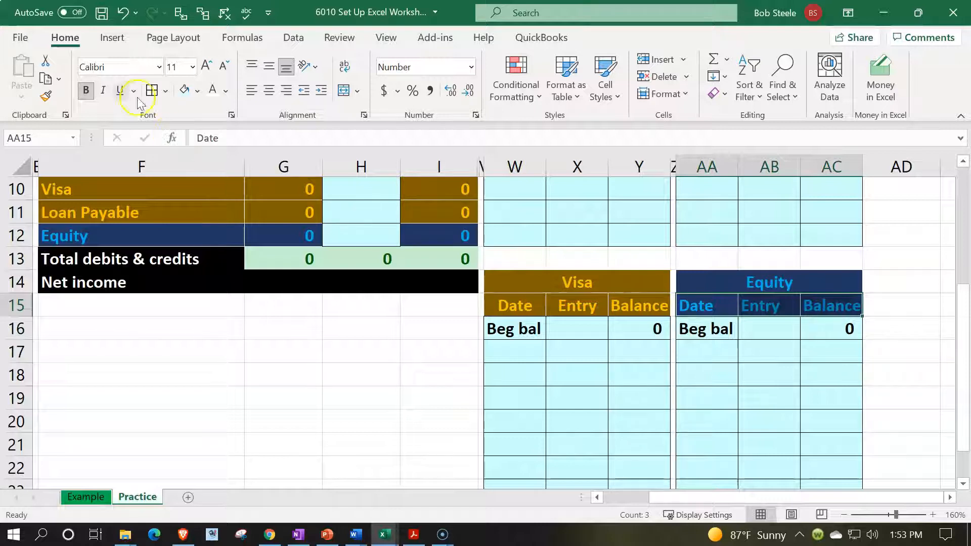
left_click(269, 91)
Link the Equity ledger's opening balance in AC16 to its beginning trial balance in G12
left_click(835, 330)
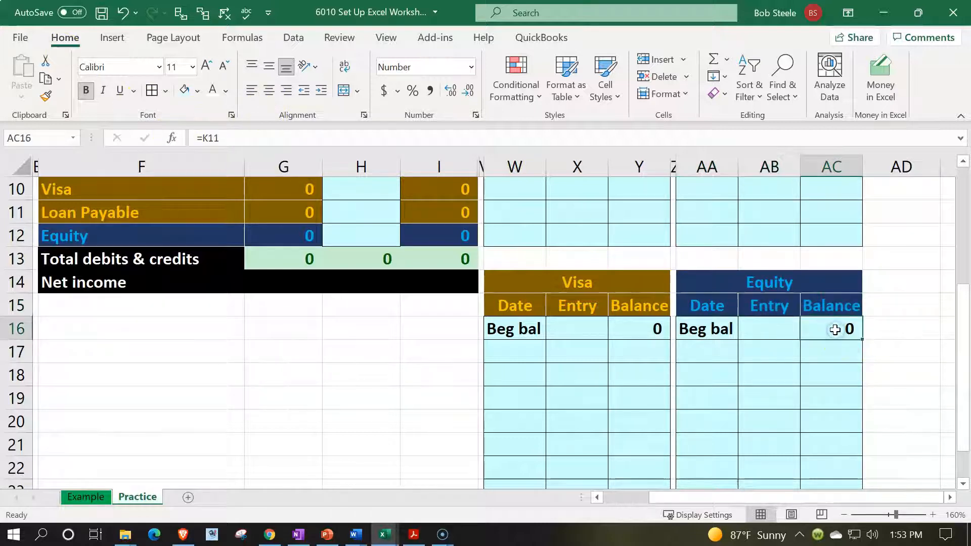
type("=")
key("Left")
key("Left")
key("Left")
key("Left")
key("Left")
key("Left")
key("Left")
key("Left")
key("Left")
key("Left")
key("Up")
key("Up")
key("Up")
key("Up")
key("Up")
key("Down")
key("Return")
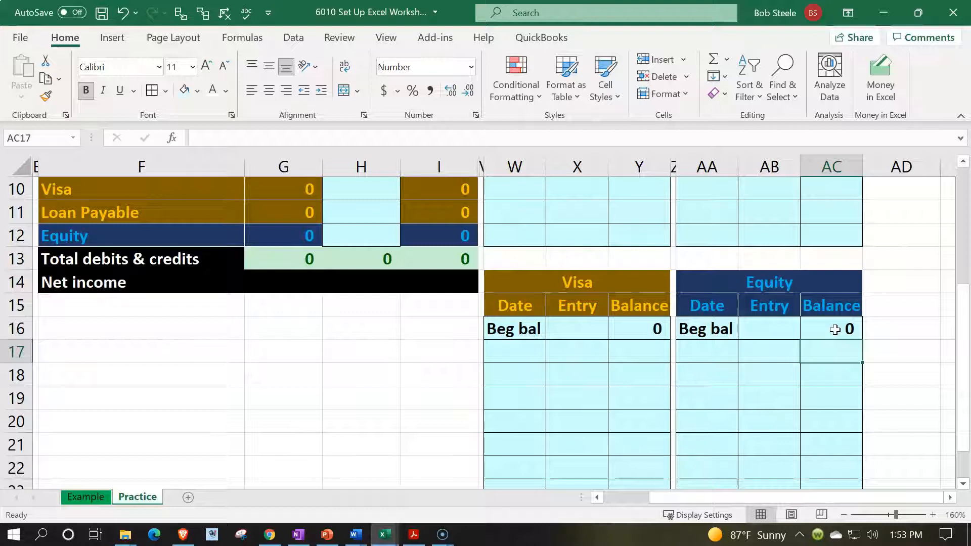
Unhide the ledger columns hidden between columns I and W
scroll(835, 329, "up", 3)
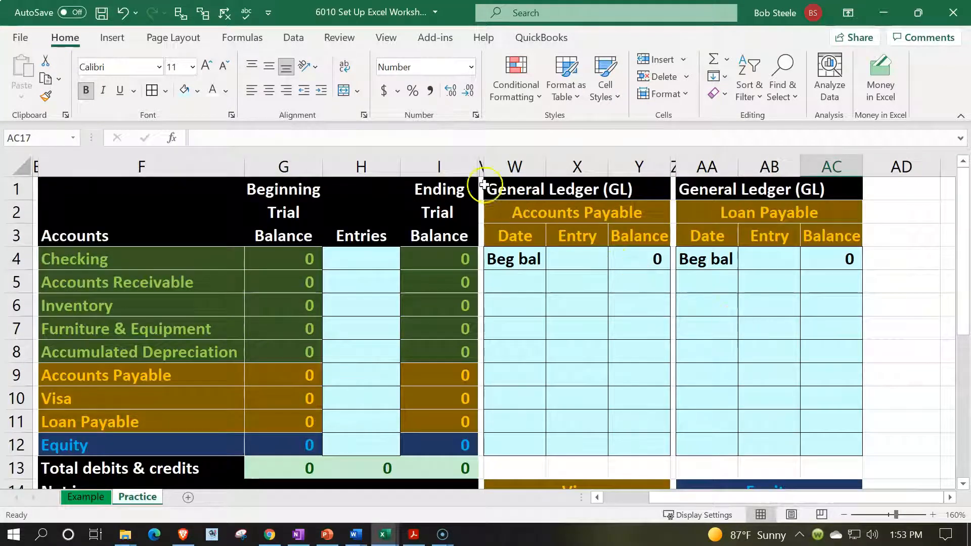
left_click_drag(464, 166, 500, 167)
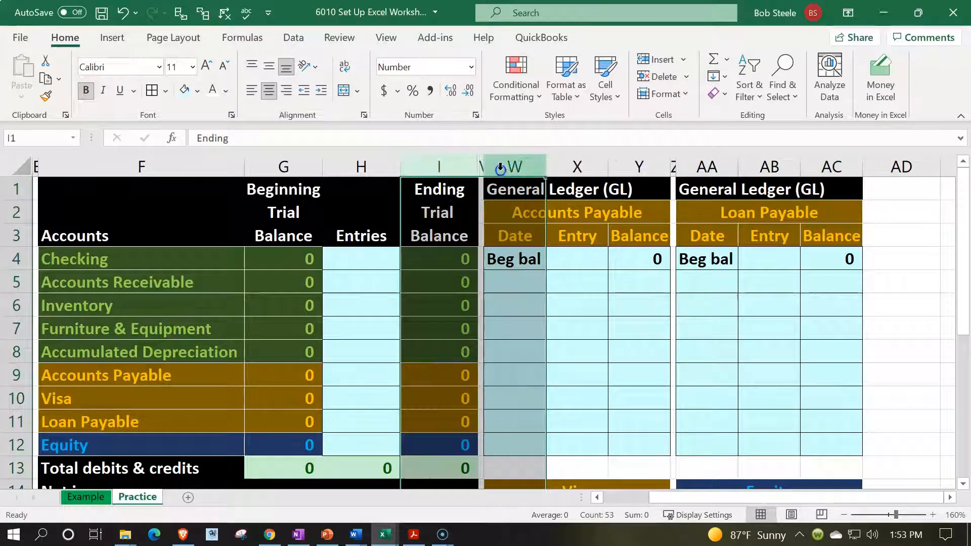
right_click(496, 272)
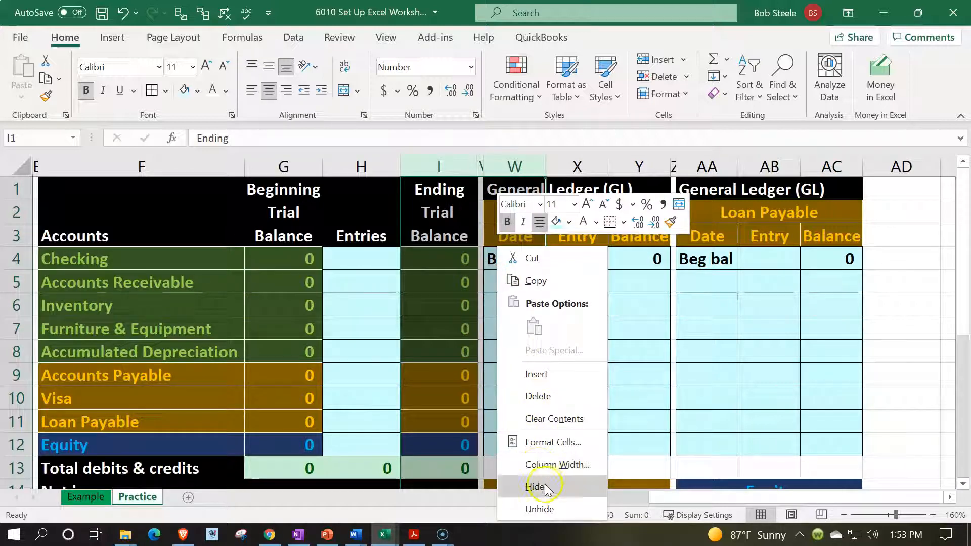
left_click(540, 508)
left_click(548, 253)
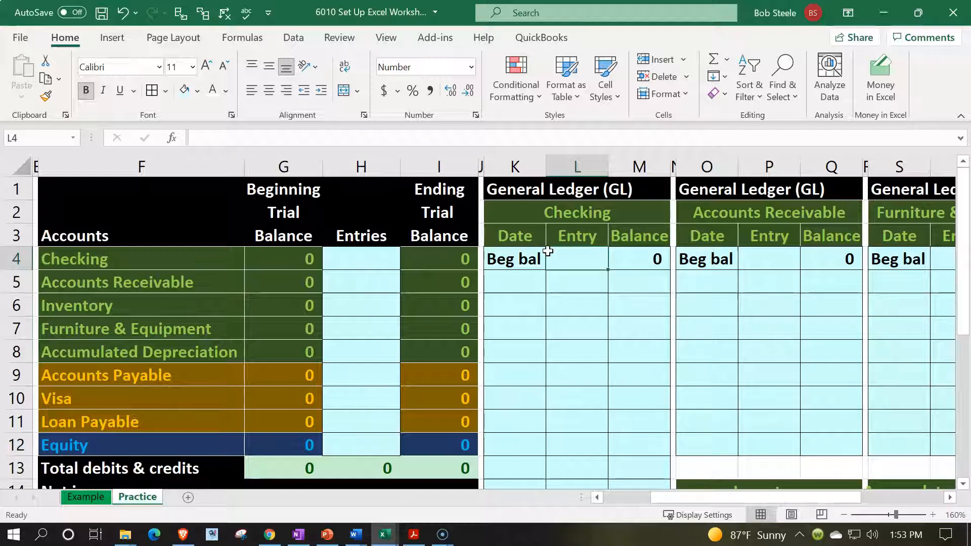
Clear the General Ledger (GL) heading above the Checking ledger in K1
key("Up")
key("Up")
key("Up")
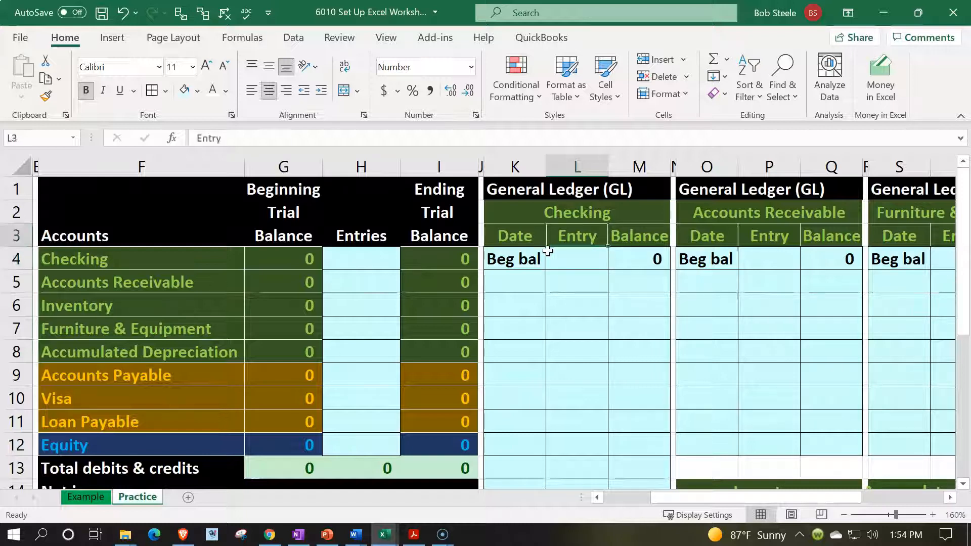
key("Left")
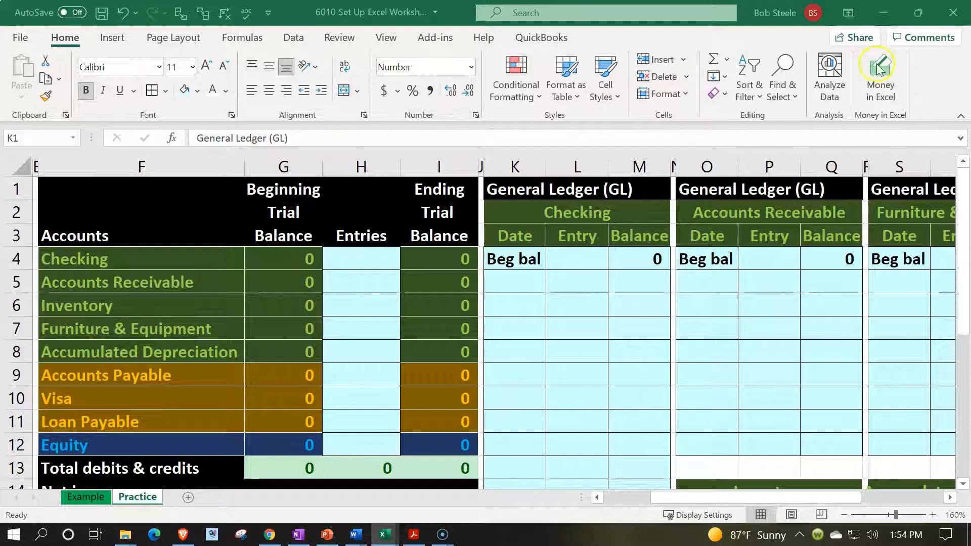
left_click(511, 167)
left_click(516, 188)
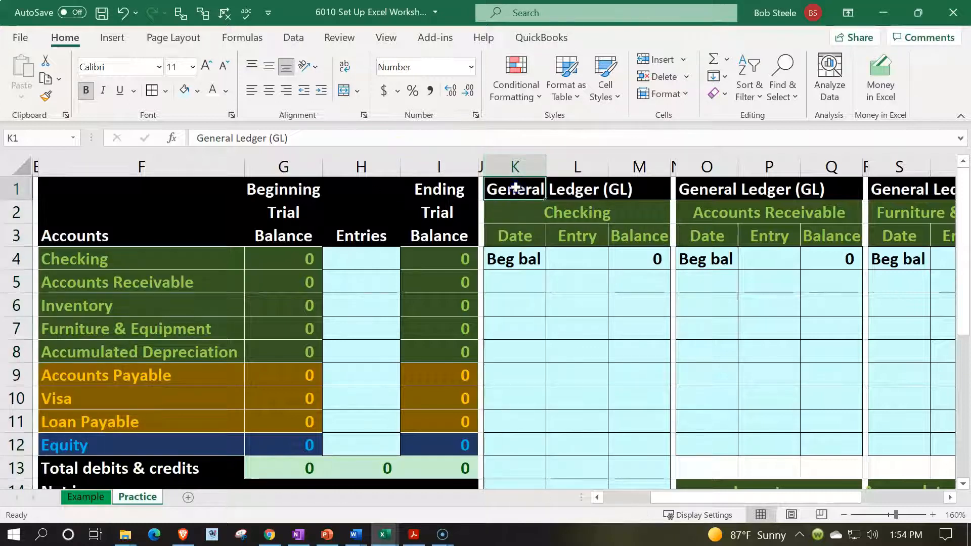
key("Delete")
key("Down")
key("Up")
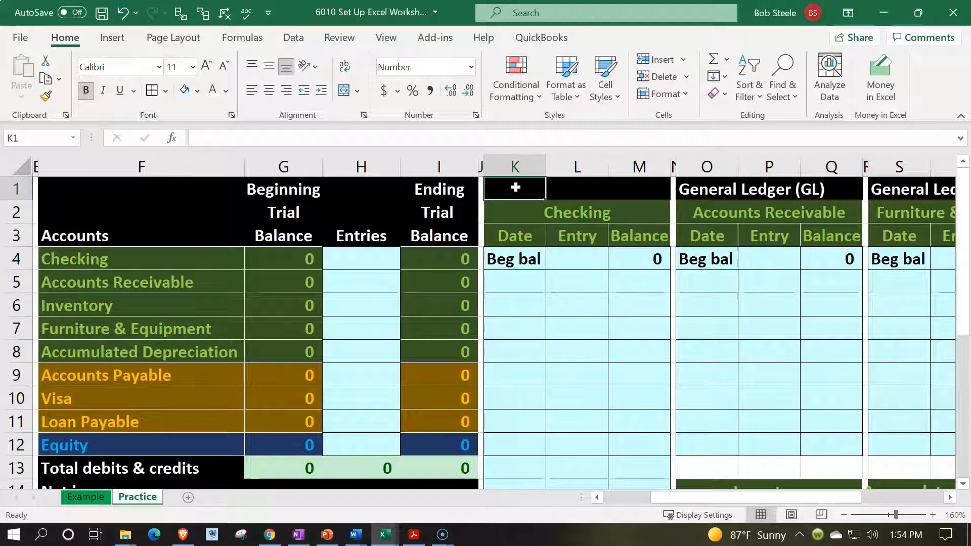
Review the Checking ledger's entry area down to row 24 and its opening balance formula in M4
left_click(583, 372)
scroll(587, 369, "down", 5)
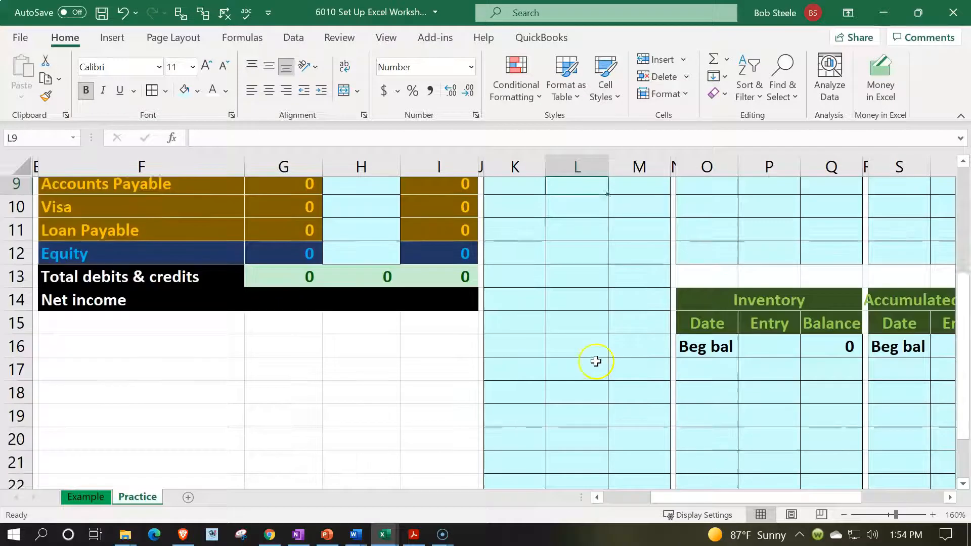
left_click(626, 383)
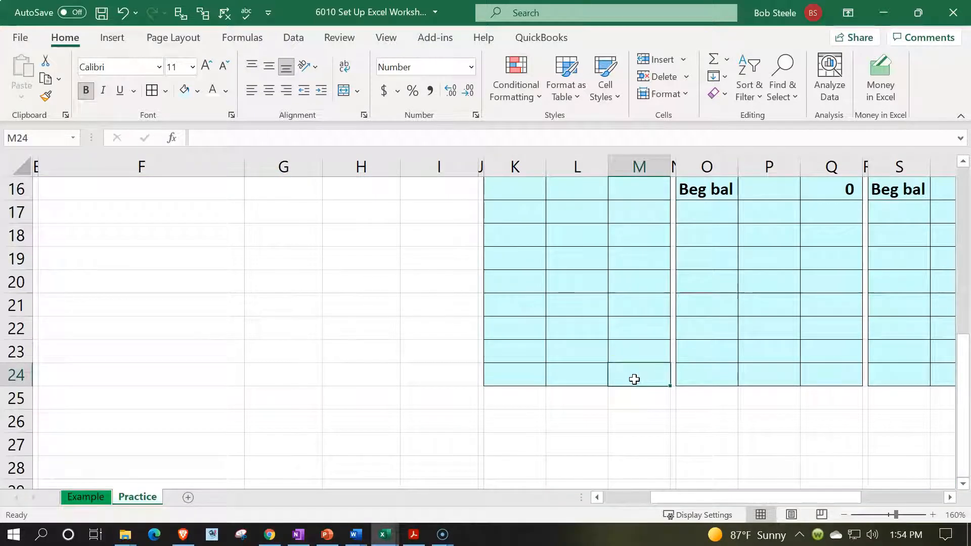
scroll(634, 379, "up", 4)
left_click(582, 207)
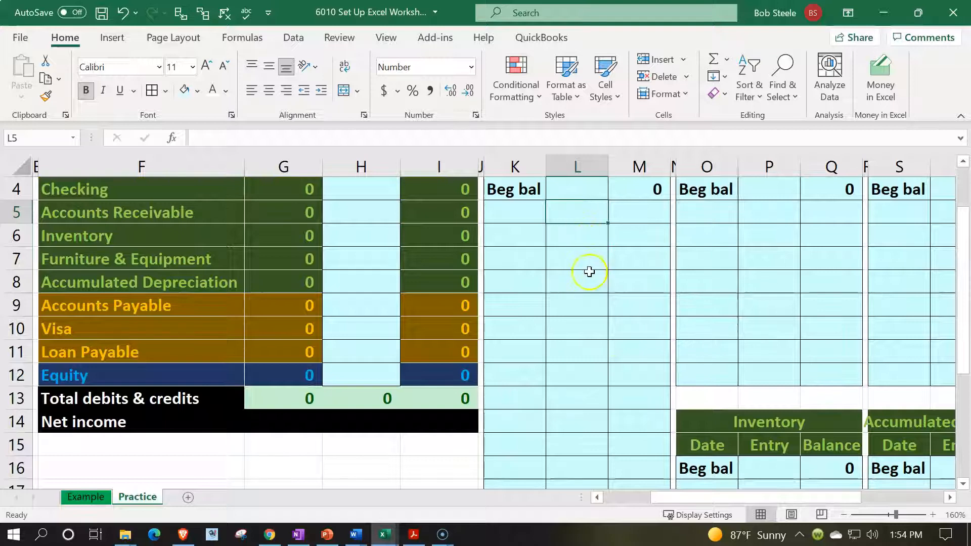
scroll(587, 271, "up", 1)
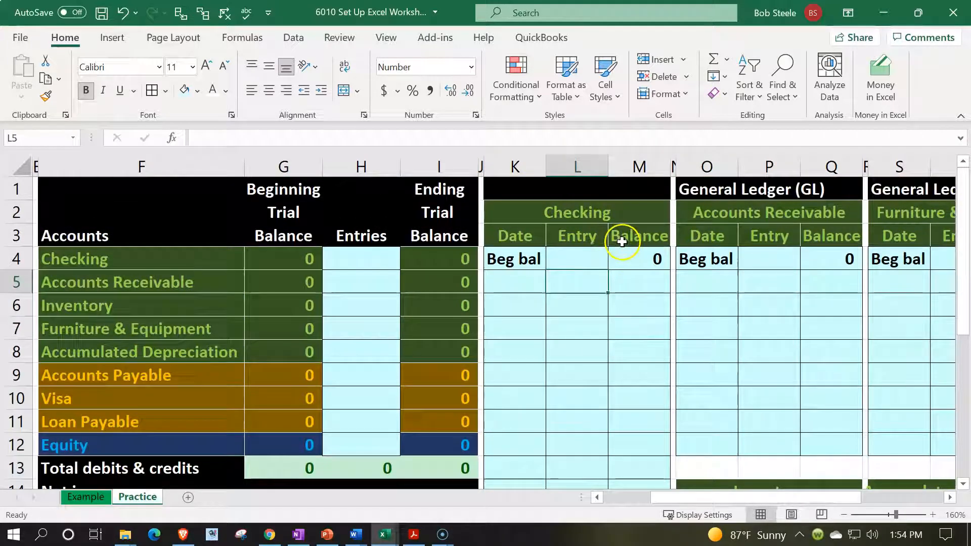
left_click(644, 267)
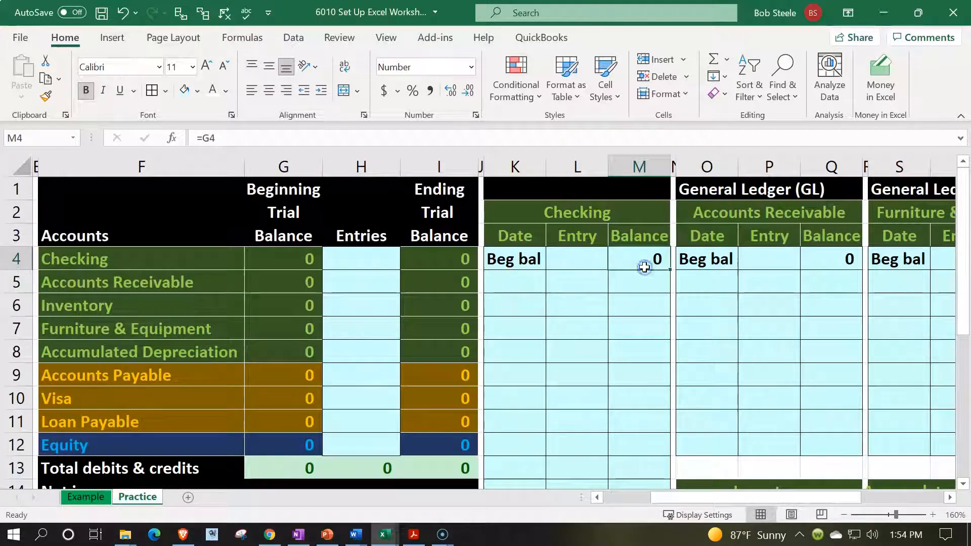
left_click(548, 283)
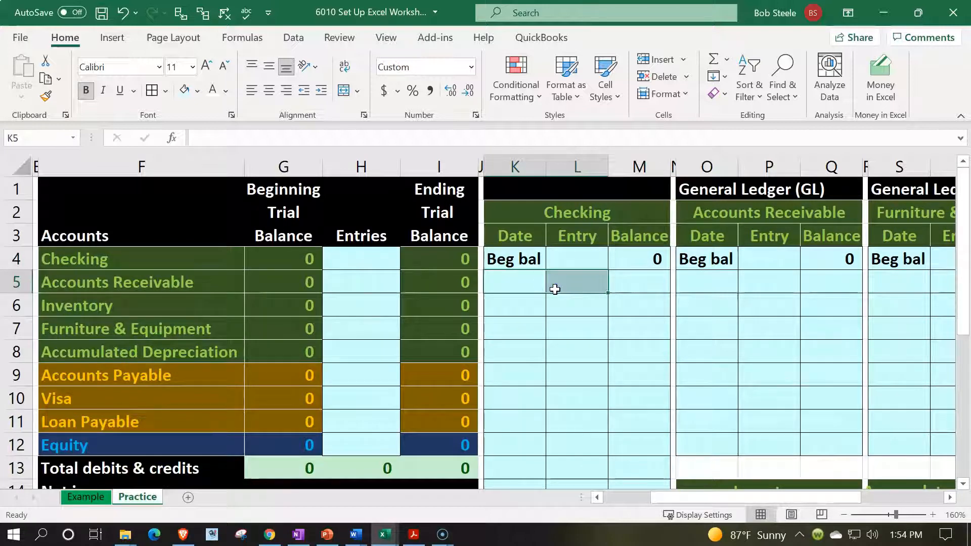
Enter the running balance formula =M4+L5 in cell M5 of the Checking ledger
left_click(631, 278)
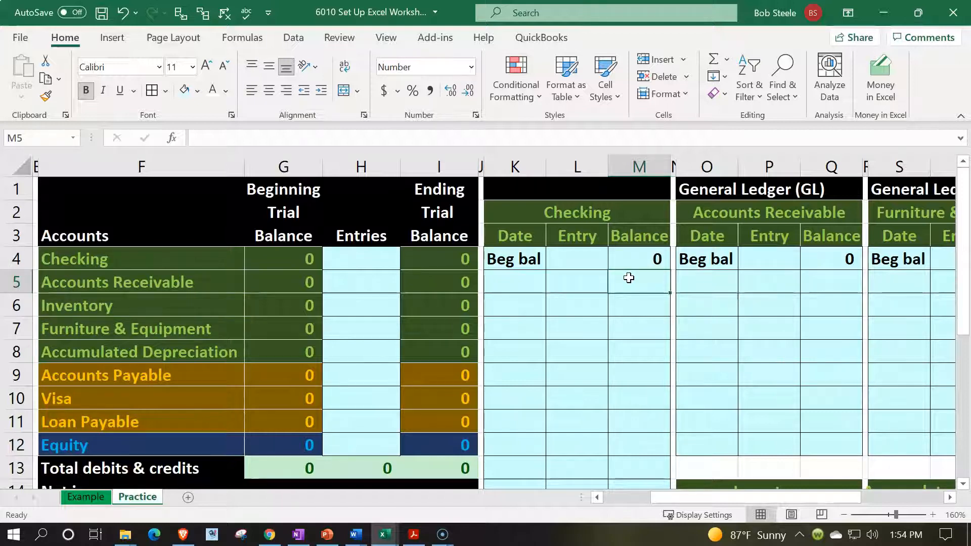
type("=")
key("Up")
type("+")
key("Left")
key("Return")
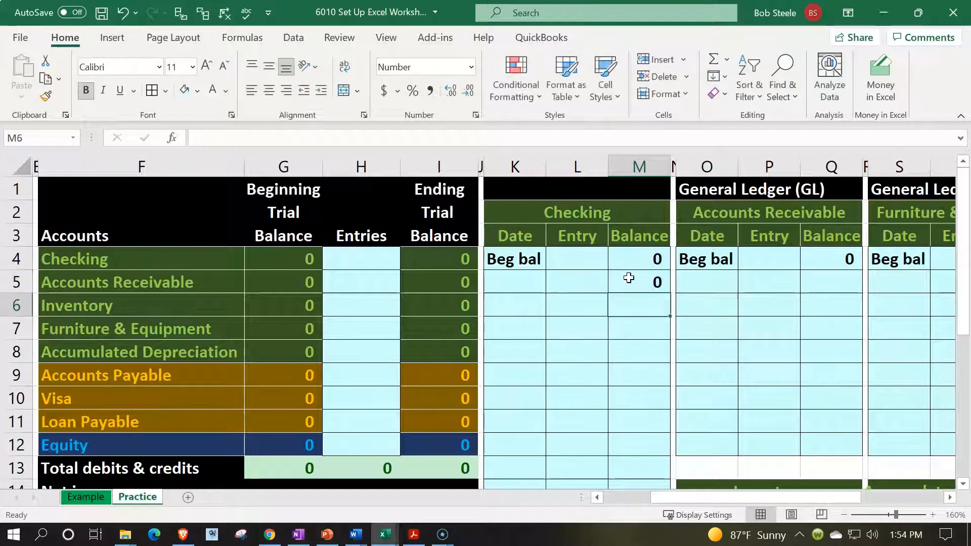
Enter a test amount of 100 in L5 of the Checking ledger to check the running balance formula
key("Up")
key("Left")
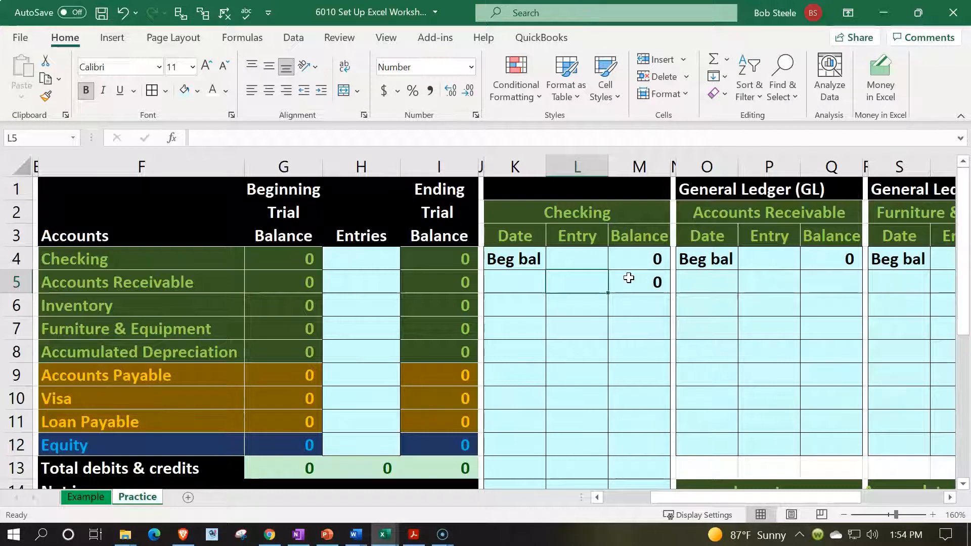
type("100")
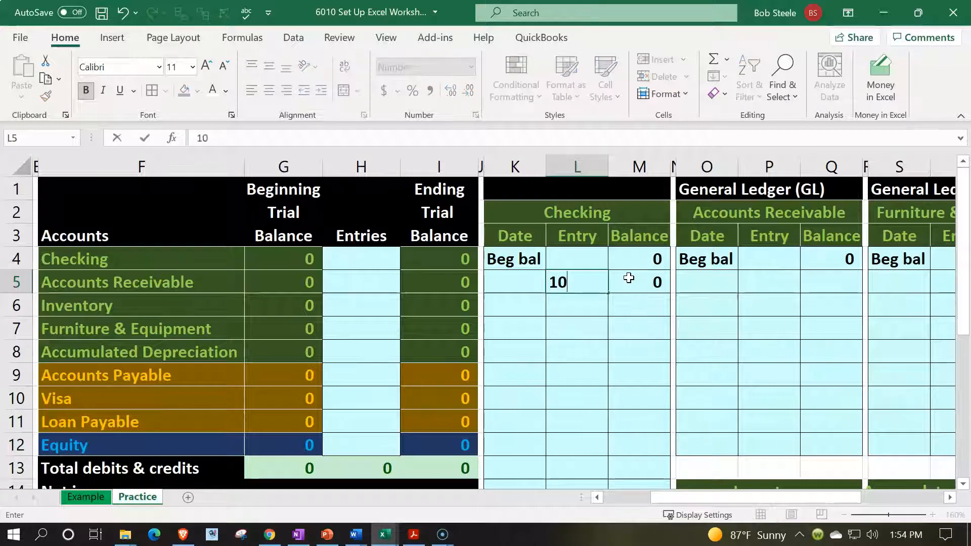
key("Return")
key("Up")
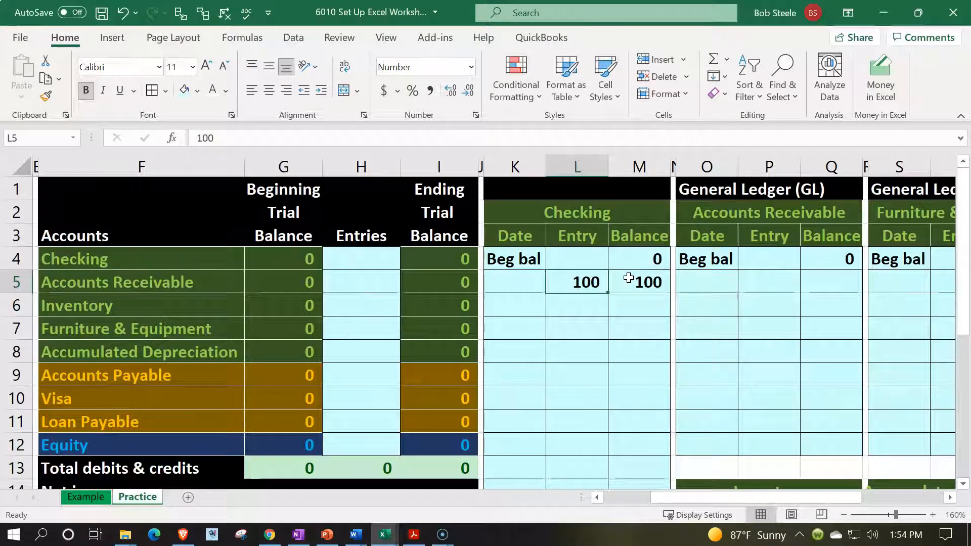
Replace the test amount in L5 with -100 to check a negative entry, and clear it again
type("-")
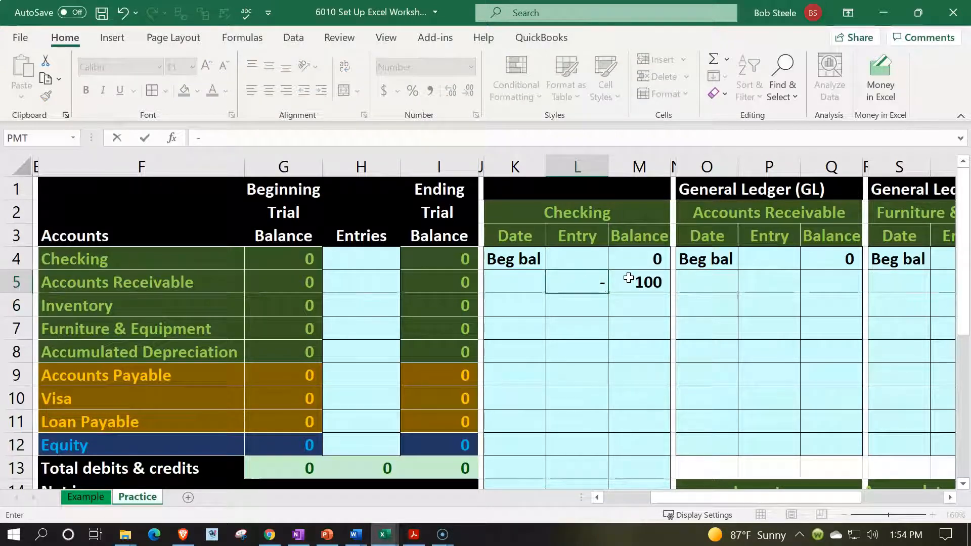
key("Return")
key("Up")
type("-100")
key("Return")
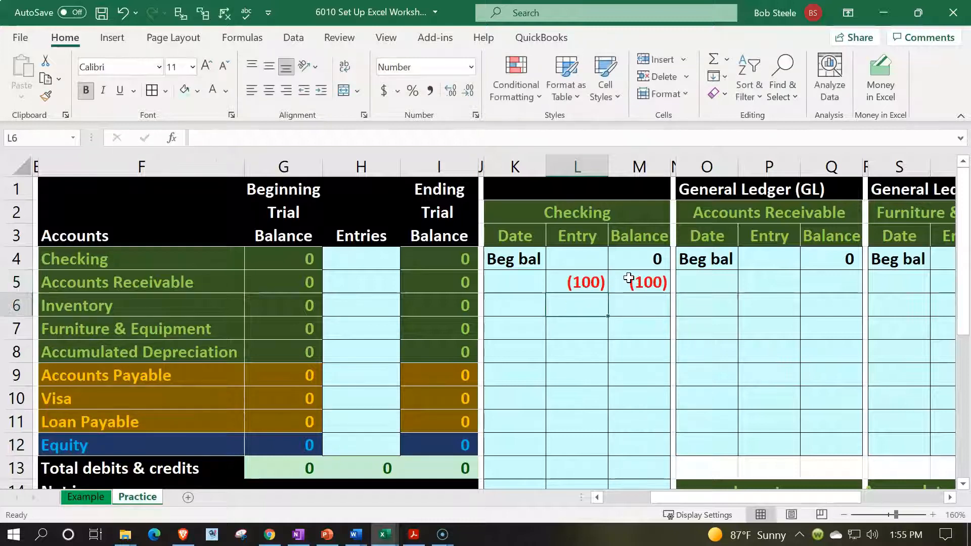
key("Up")
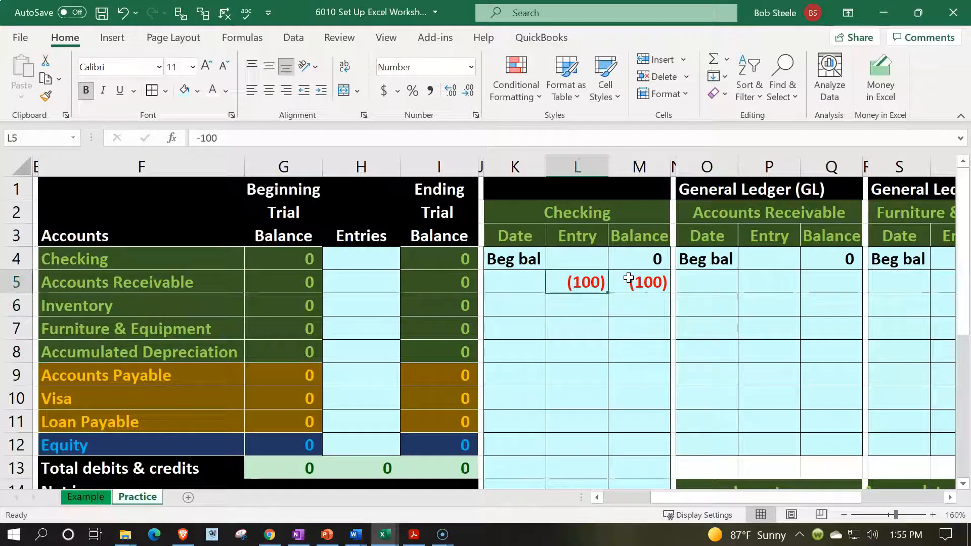
key("Delete")
Fill the Checking running balance formula from M5 down to M24 and check the formula in the last row
left_click(628, 277)
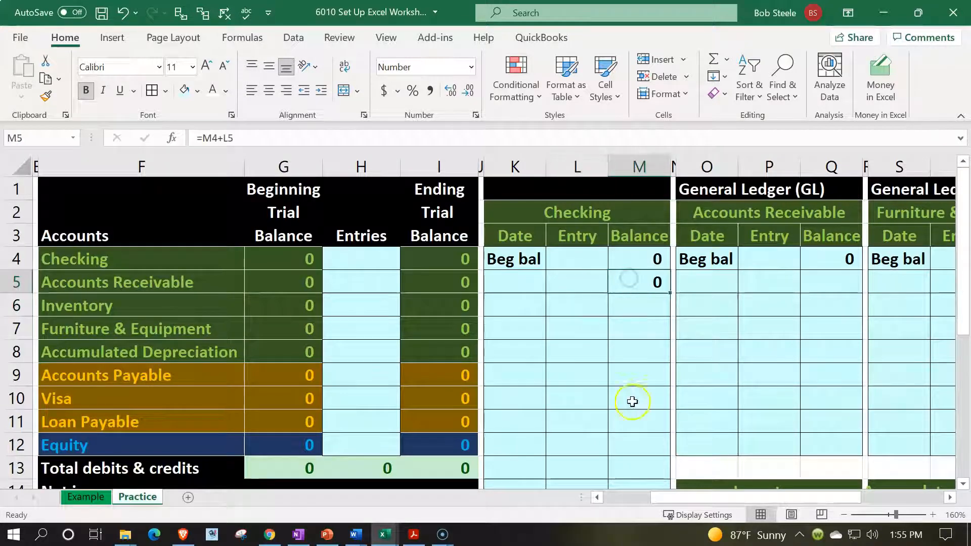
left_click_drag(671, 292, 653, 445)
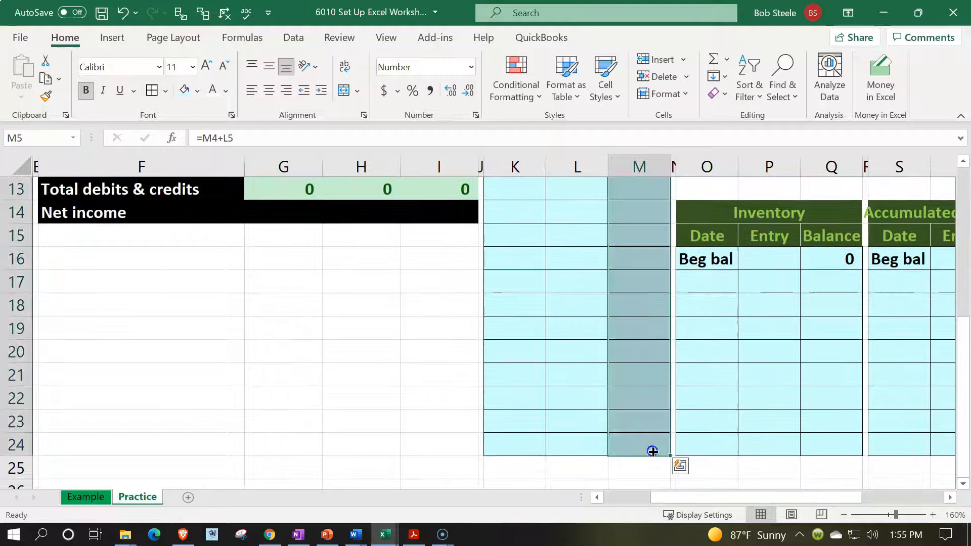
left_click(651, 444)
scroll(651, 444, "up", 4)
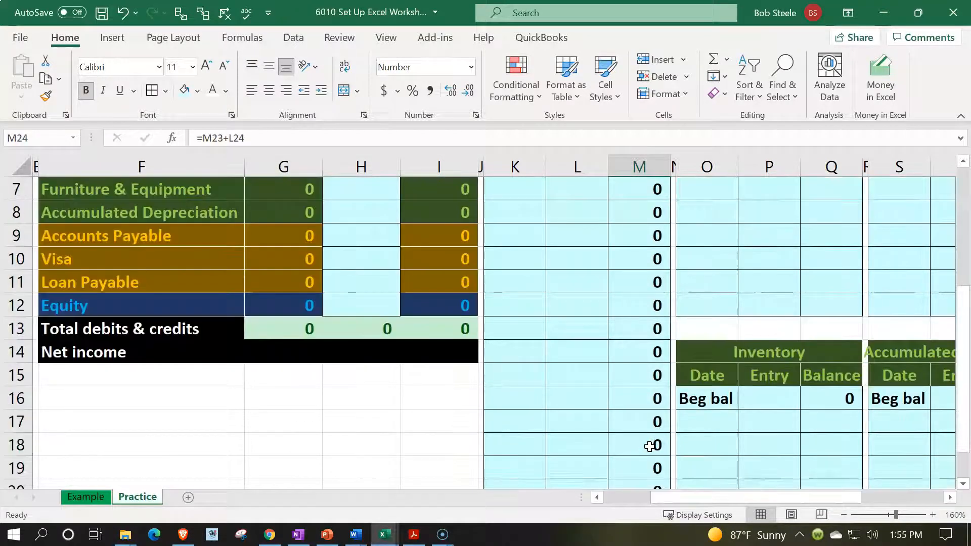
Enter test amounts of 100 in L5 and -50 in L6 of the Checking ledger
left_click(593, 285)
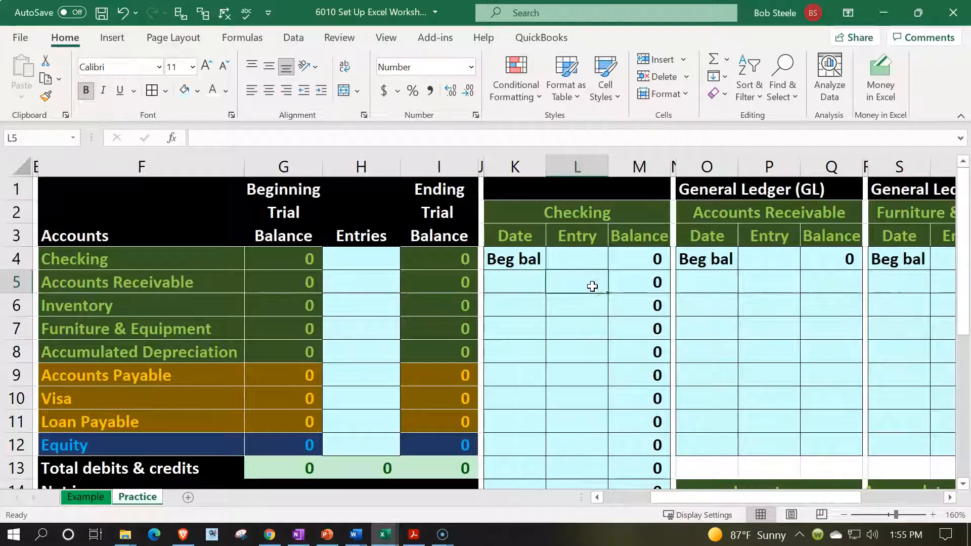
type("100")
key("Return")
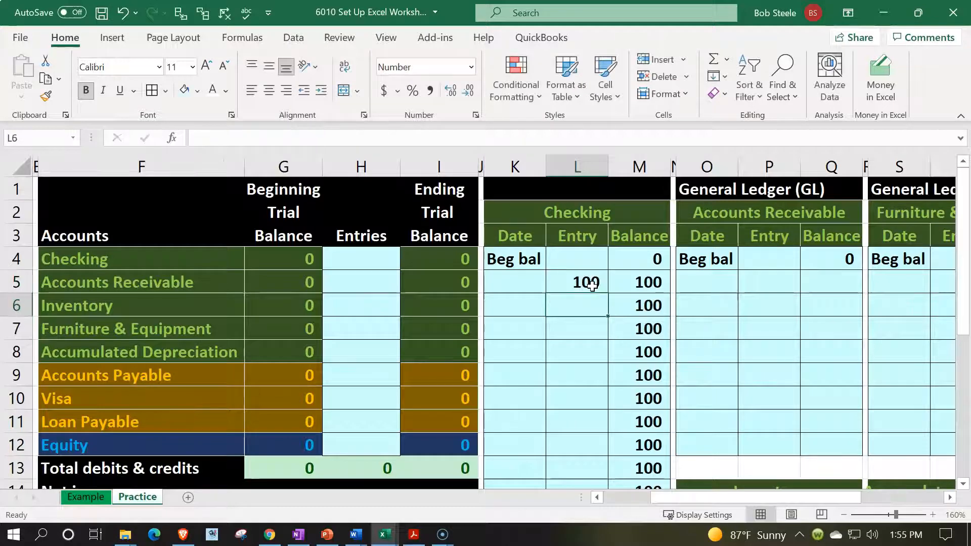
type("-")
key("Return")
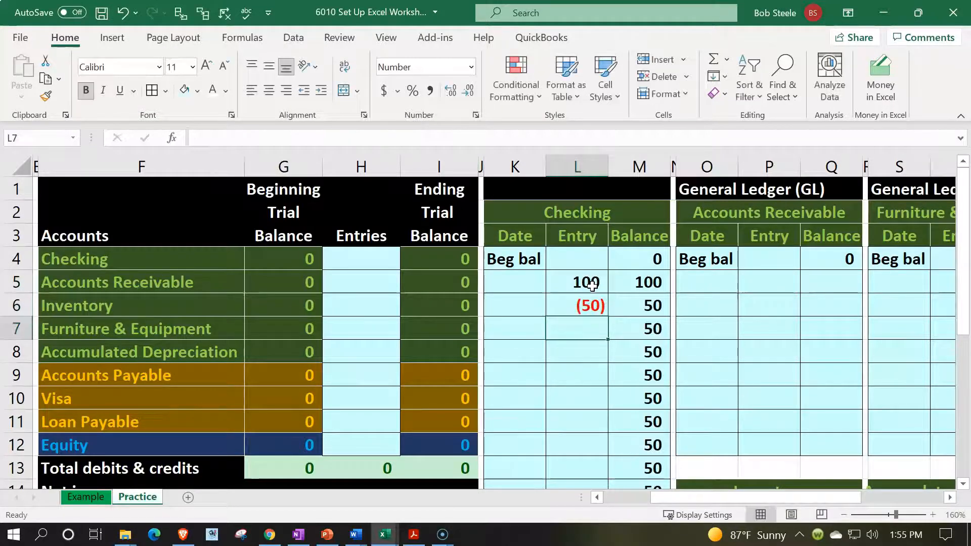
Review the Checking running balance down to M24 and clear the test amounts in L5:L6
left_click(625, 300)
scroll(625, 299, "down", 5)
left_click(636, 375)
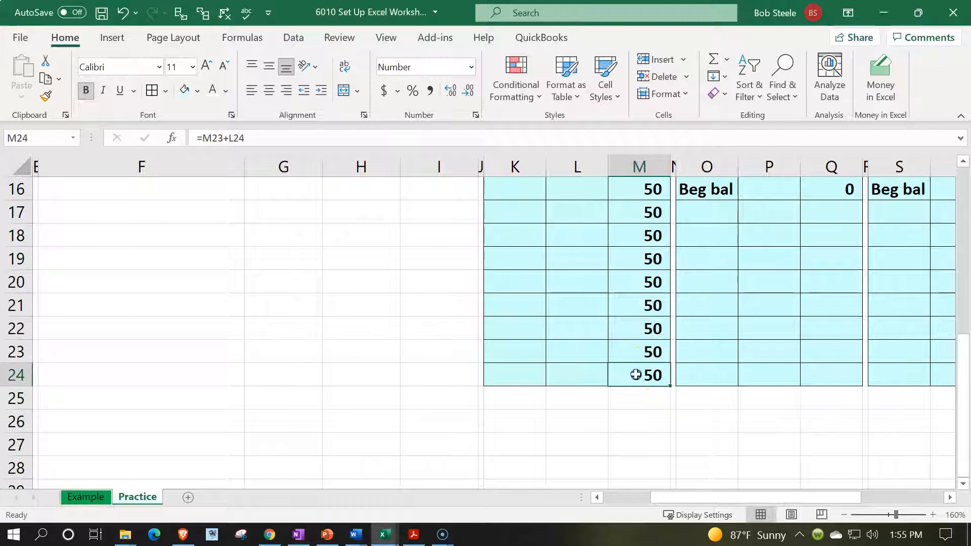
scroll(636, 375, "up", 5)
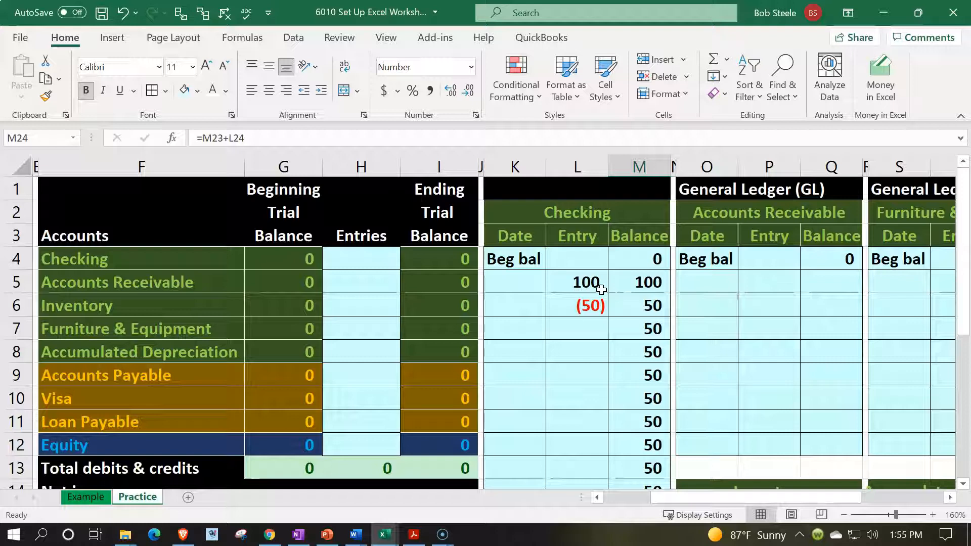
left_click_drag(587, 286, 582, 302)
key("Delete")
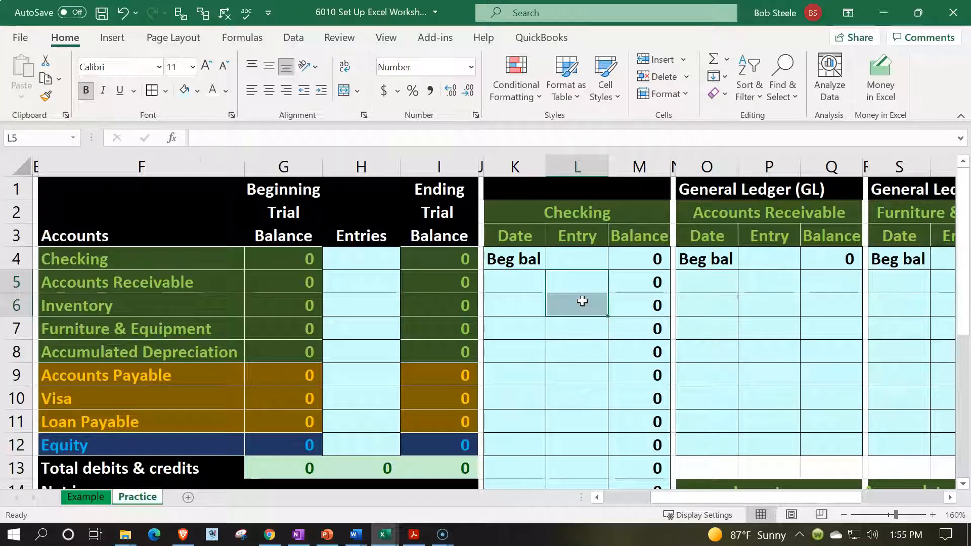
Enter the running balance formula =Q4+P5 in cell Q5 of the Accounts Receivable ledger
key("Right")
key("Right")
key("Right")
key("Right")
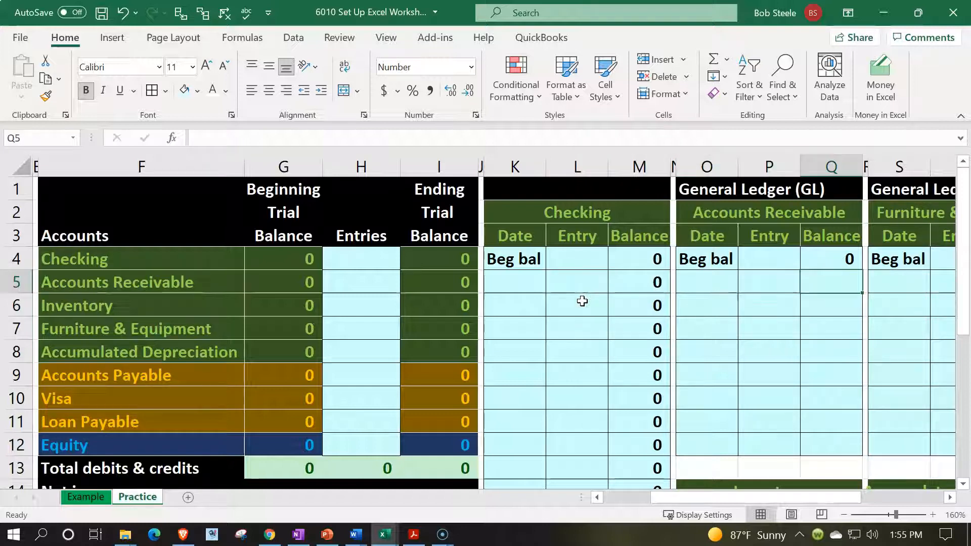
type("=")
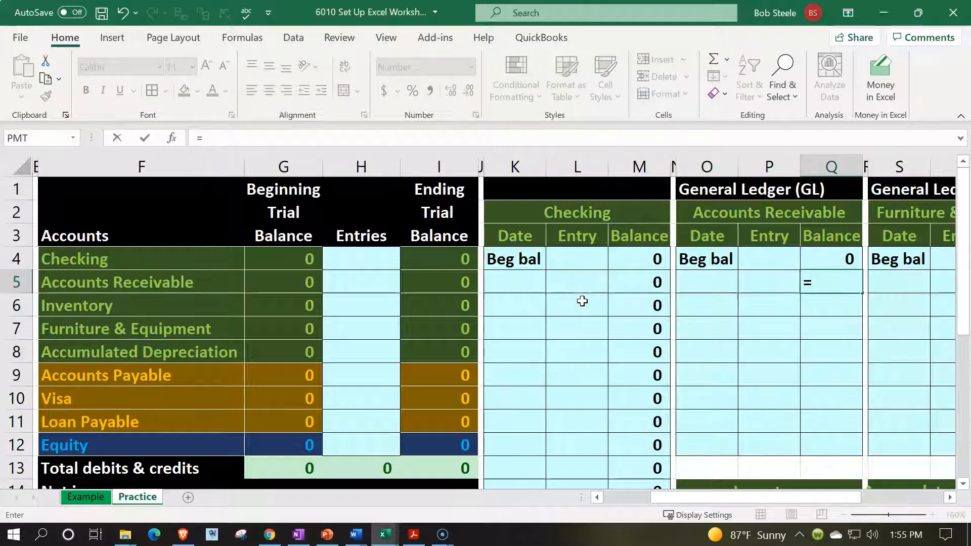
key("Up")
key("Left")
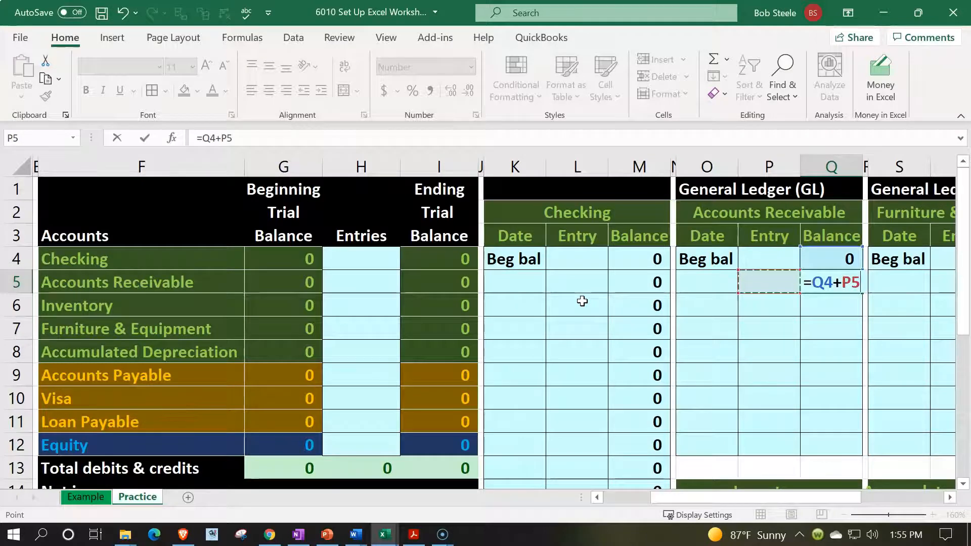
key("Return")
Fill the Accounts Receivable balance formula down to Q12 and check the copied formulas in Q9 and Q11
left_click(812, 282)
left_click_drag(861, 294, 856, 447)
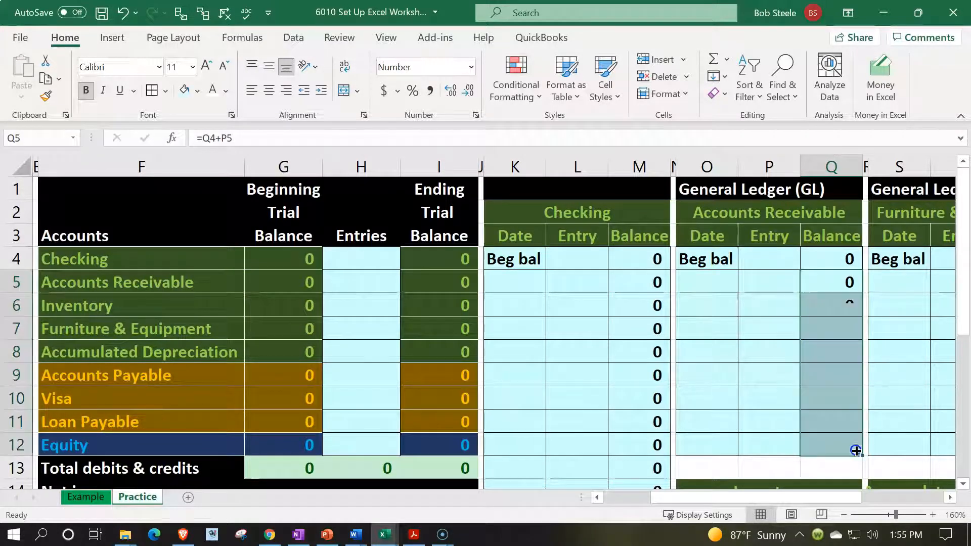
double_click(838, 375)
key("Return")
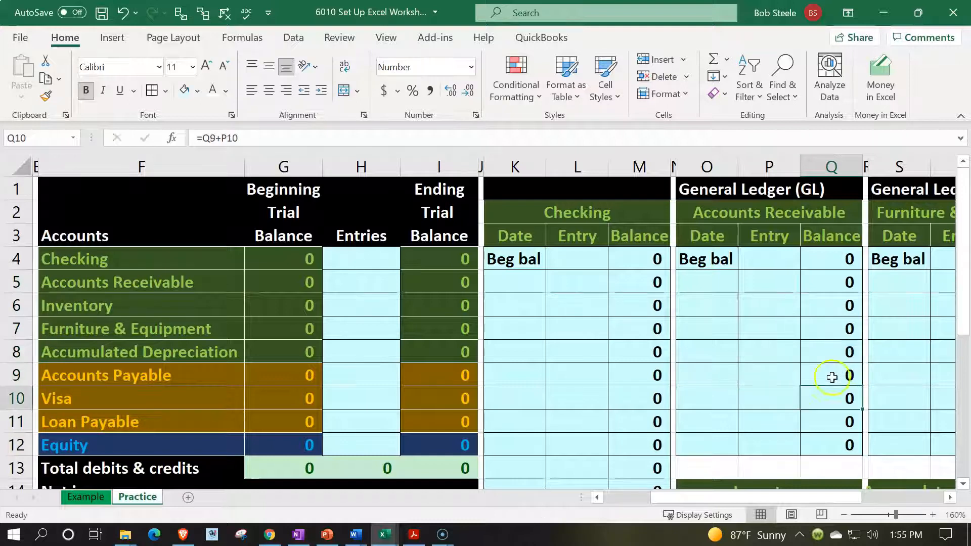
double_click(828, 417)
key("Return")
Enter the running balance formula =Q16+P17 in Q17 of the Inventory ledger and fill it down to Q24
scroll(828, 417, "down", 2)
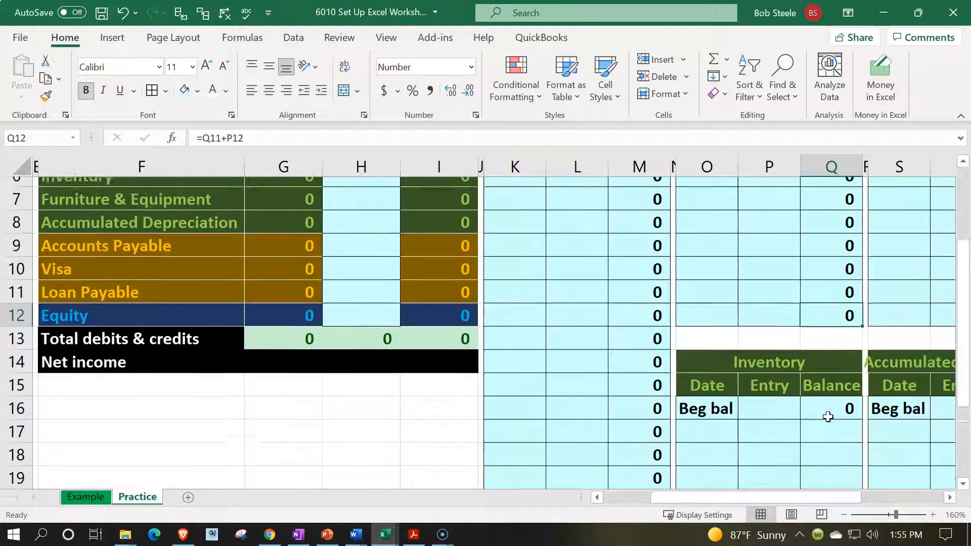
left_click(828, 417)
scroll(828, 416, "down", 1)
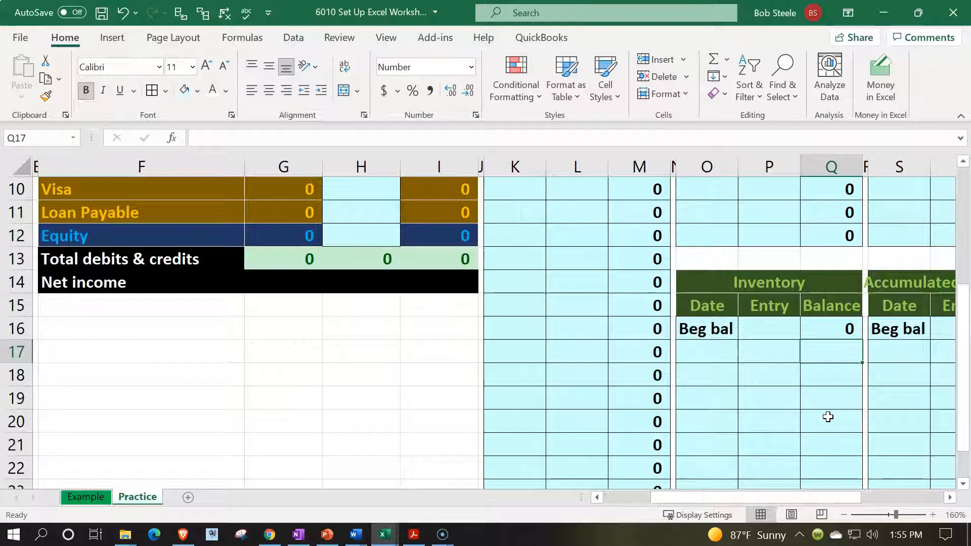
type("=")
key("Up")
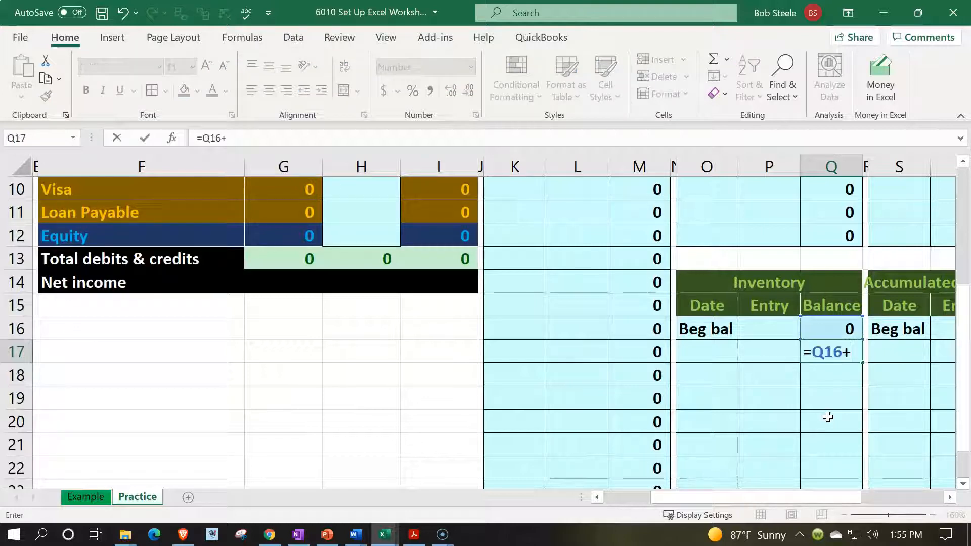
key("Left")
key("Return")
left_click(836, 352)
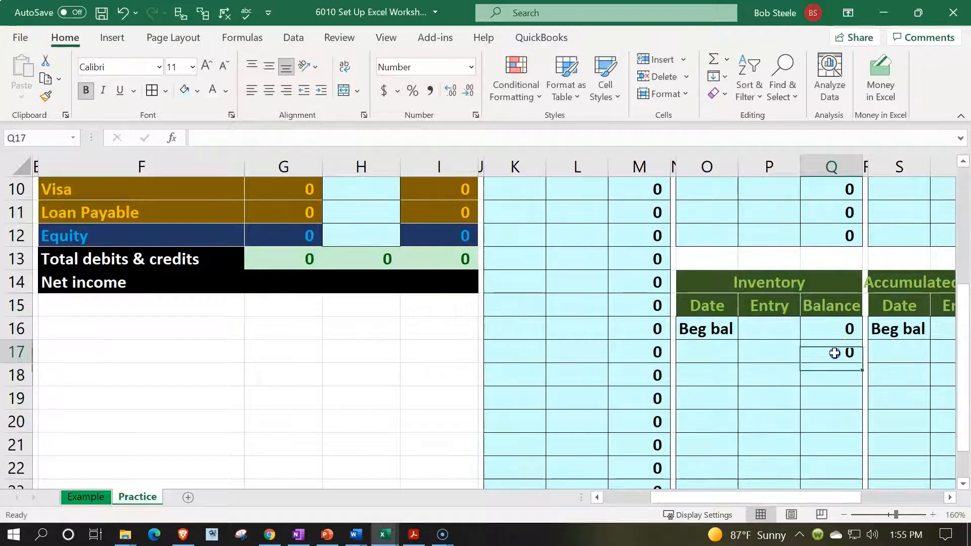
scroll(864, 339, "down", 2)
left_click_drag(861, 226, 857, 385)
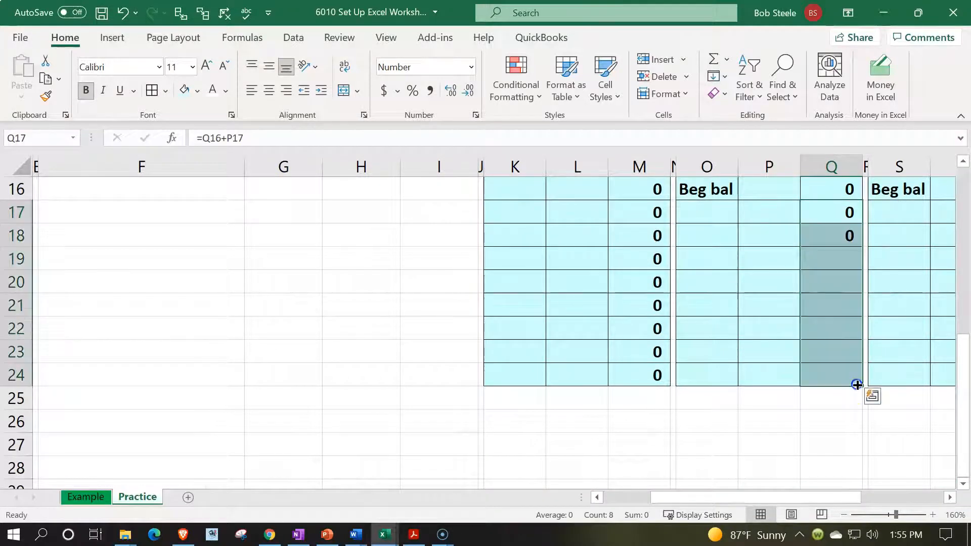
Enter the running balance formula =+U4+T5 in U5 of the Furniture & Equipment ledger and fill it down to U12
scroll(841, 438, "up", 5)
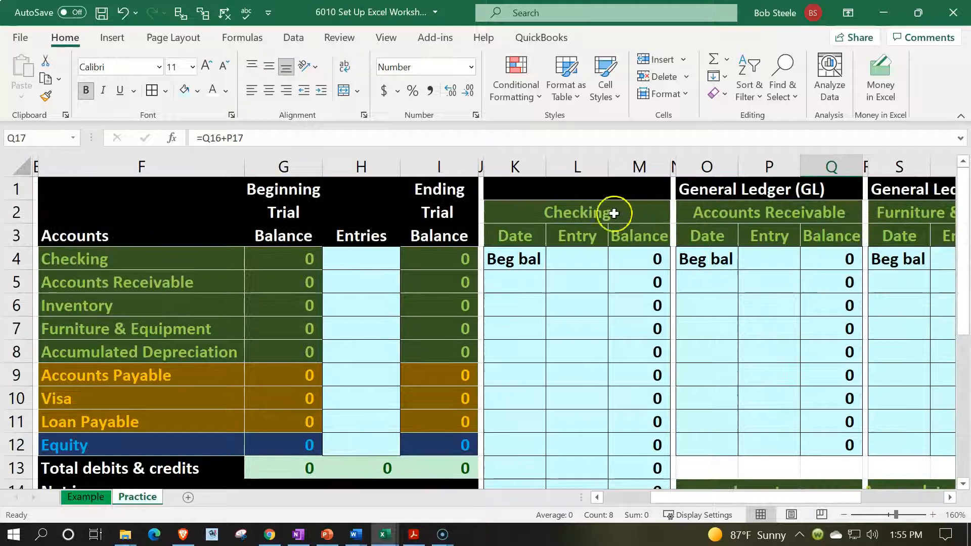
left_click(743, 257)
key("Right")
key("Right")
key("Right")
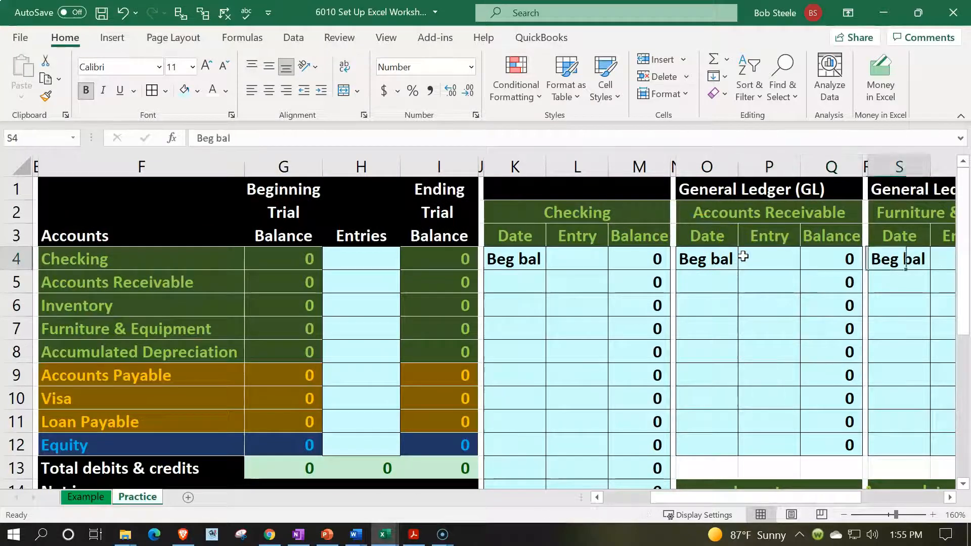
key("Right")
key("Right")
key("Right")
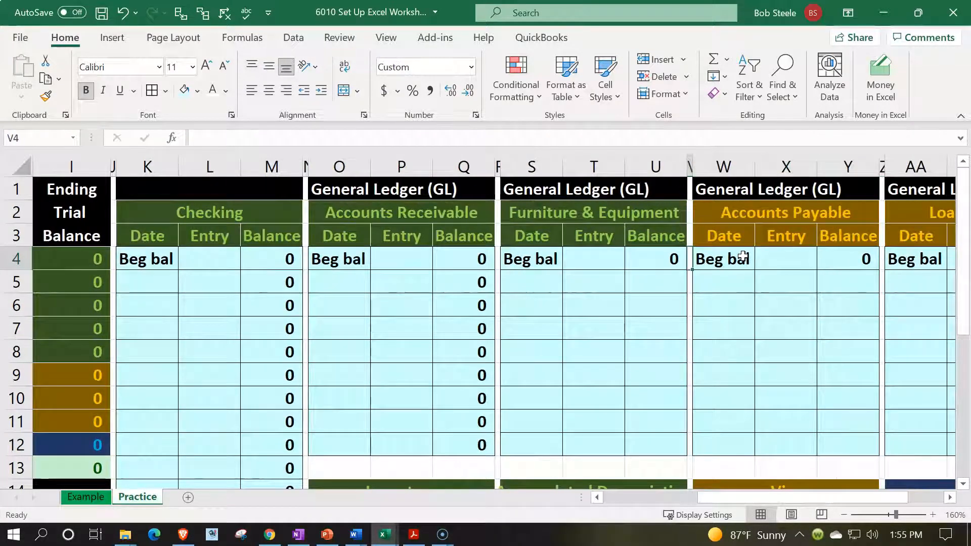
key("Left")
key("Down")
type("+")
key("Up")
type("+")
key("Left")
key("Return")
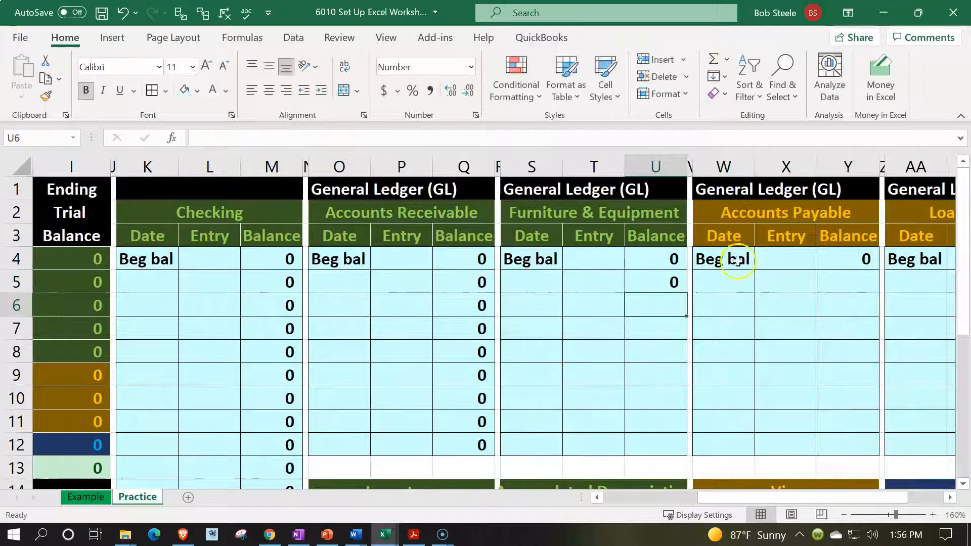
left_click(674, 282)
left_click_drag(687, 294, 687, 456)
Enter the running balance formula =U16+T17 in U17 of the Accumulated Depreciation ledger and fill it down to U24
scroll(657, 397, "down", 3)
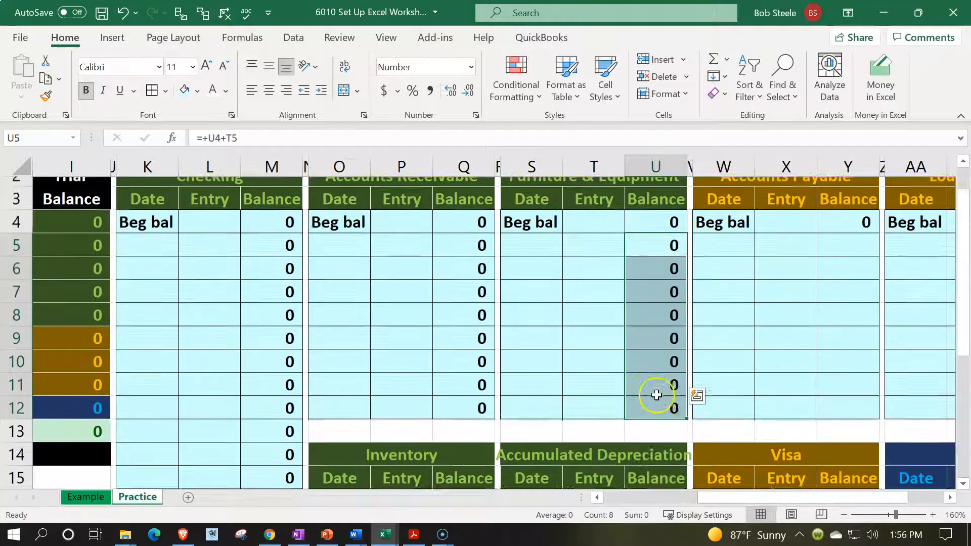
left_click(658, 351)
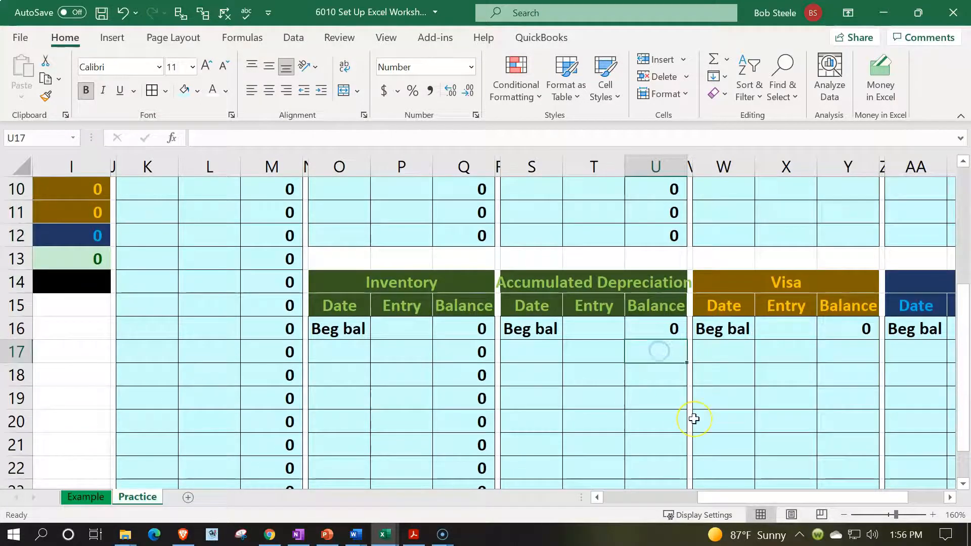
type("=")
key("Up")
type("+")
key("Left")
key("Return")
left_click(674, 351)
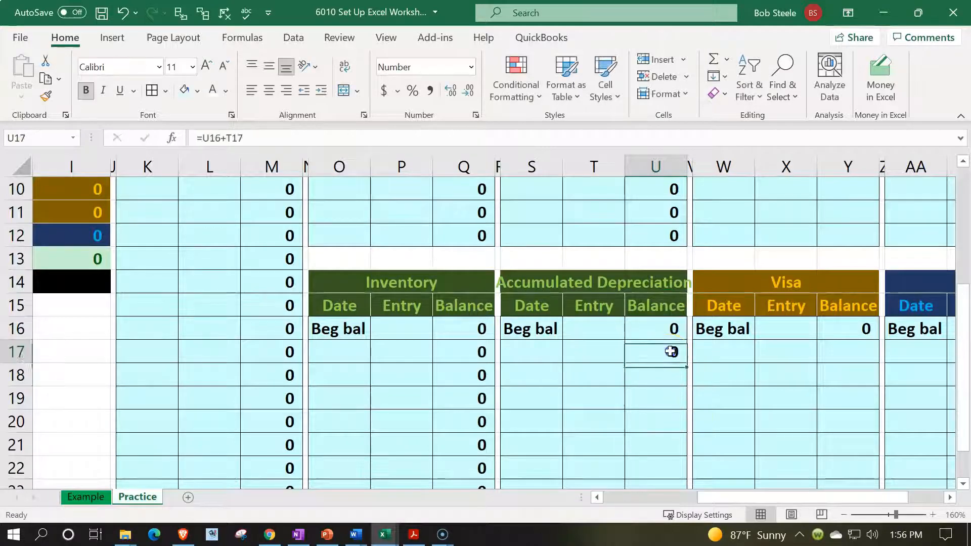
scroll(677, 341, "down", 1)
left_click_drag(690, 293, 680, 451)
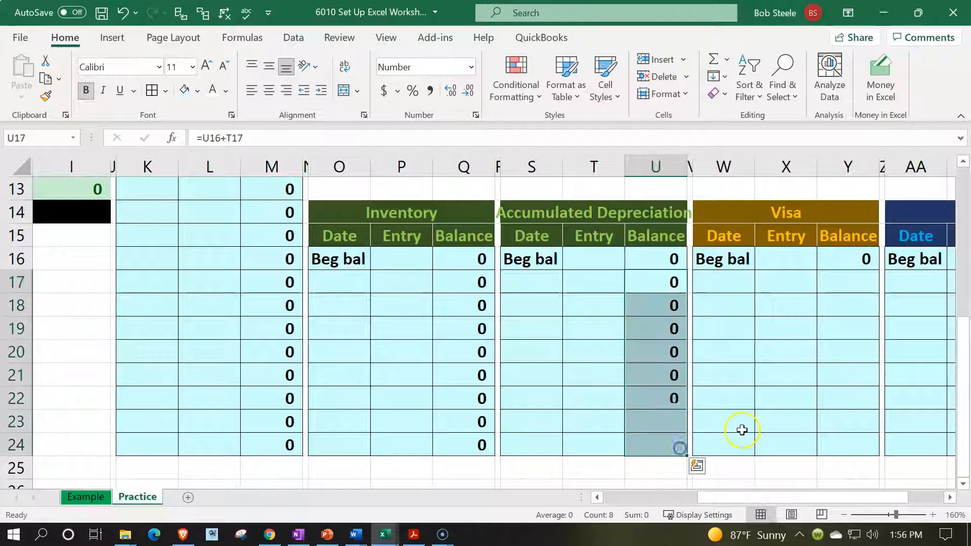
Enter the running balance formula =+Y4+X5 in Y5 of the Accounts Payable ledger and fill it down to Y12
scroll(823, 316, "up", 4)
left_click(828, 297)
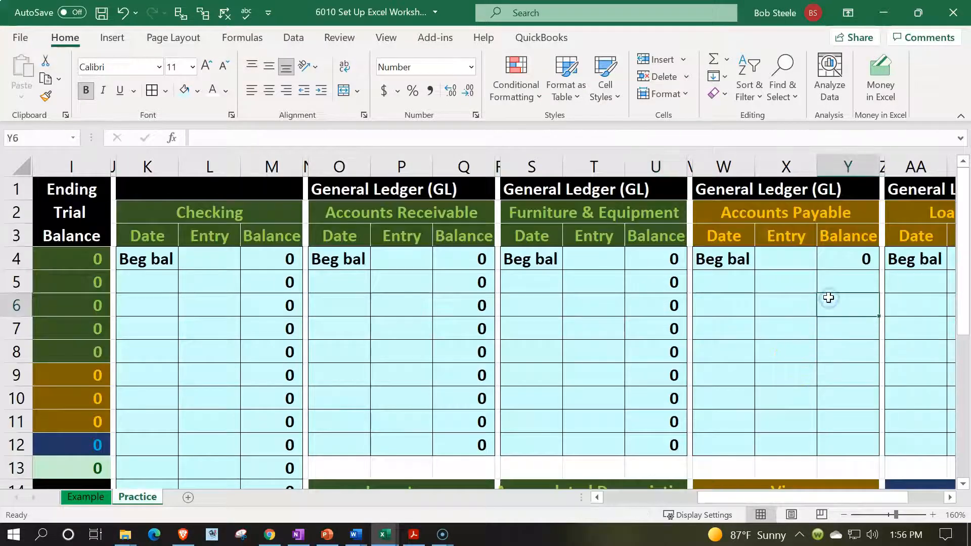
key("Right")
key("Right")
key("Right")
key("Right")
key("Left")
key("Left")
key("Left")
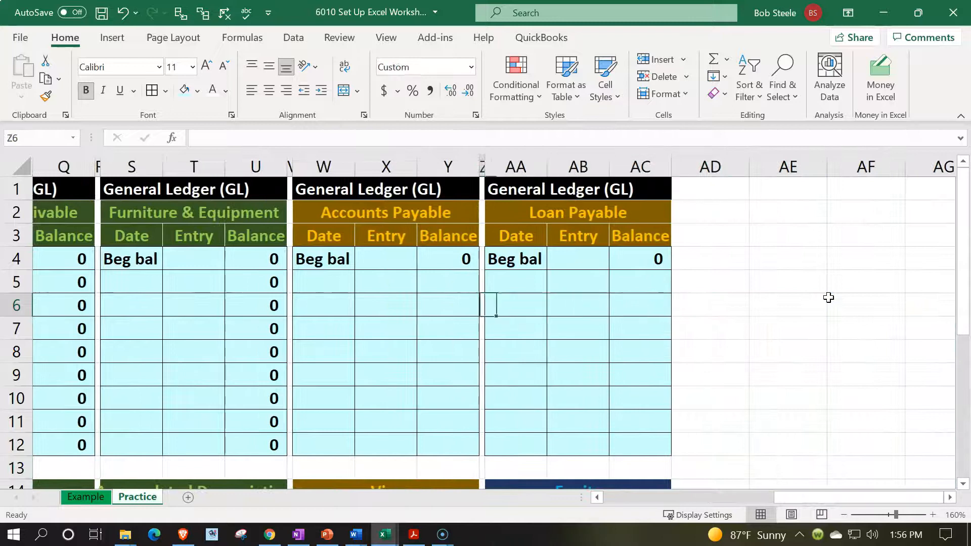
key("Left")
key("Up")
type("+")
key("Up")
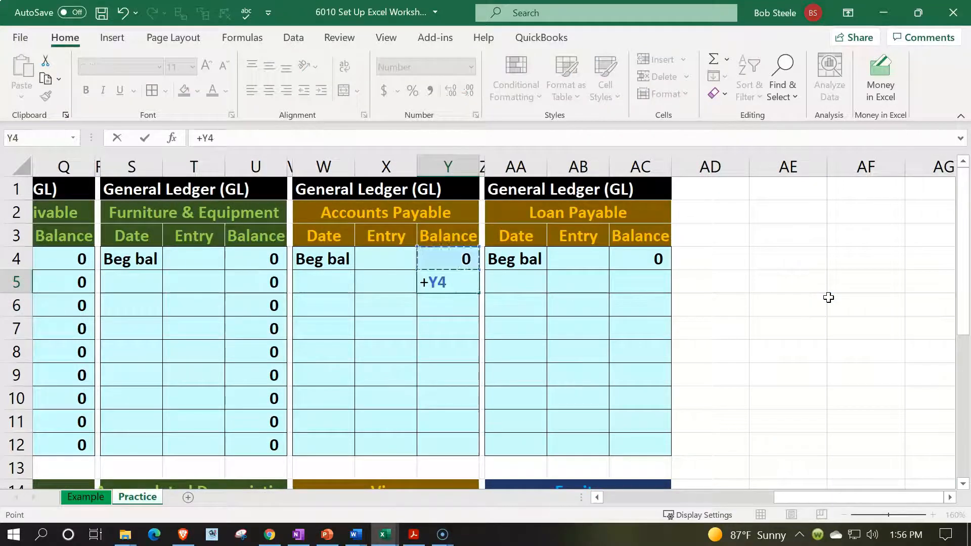
type("+")
key("Left")
key("Return")
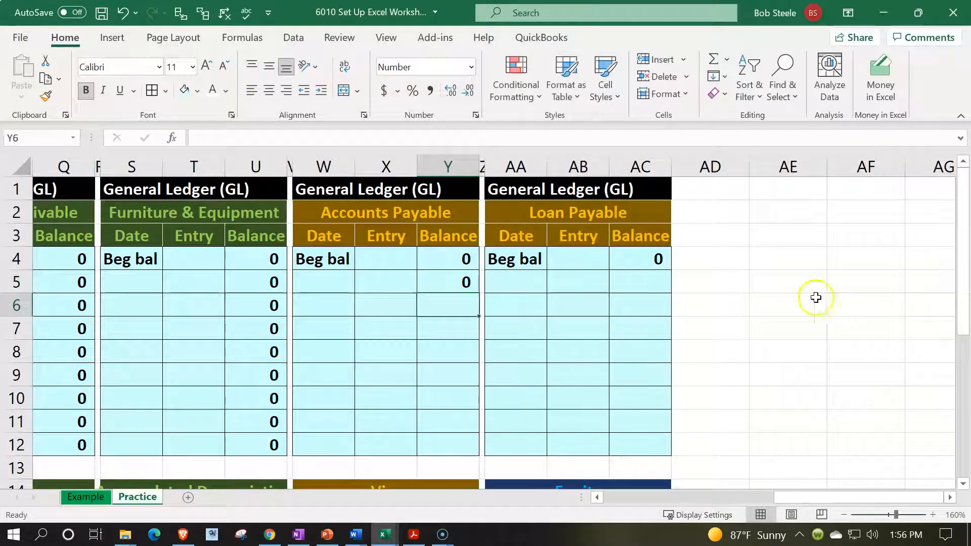
left_click(427, 277)
left_click_drag(478, 293, 478, 454)
Enter the running balance formula =Y16+X17 in Y17 of the Visa ledger and fill it down to Y24
scroll(462, 396, "down", 3)
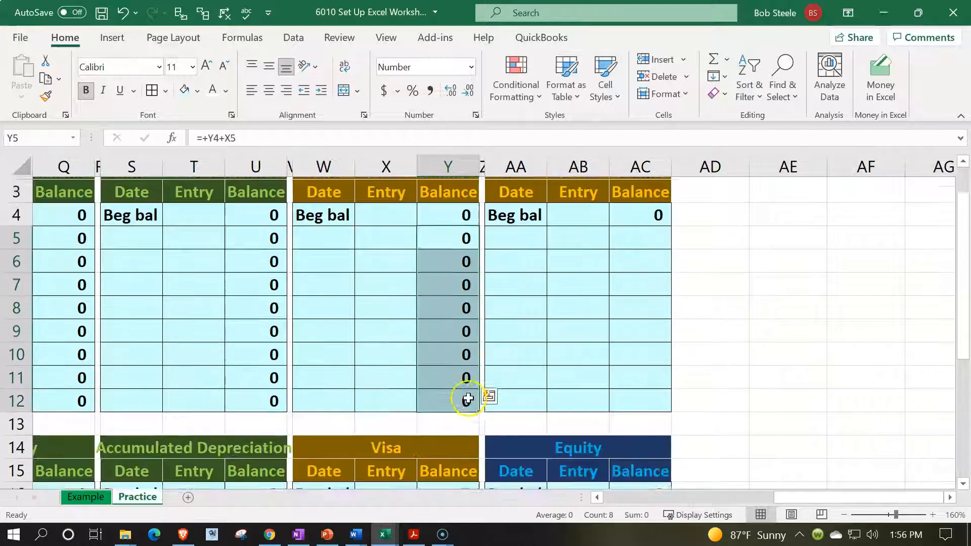
left_click(460, 359)
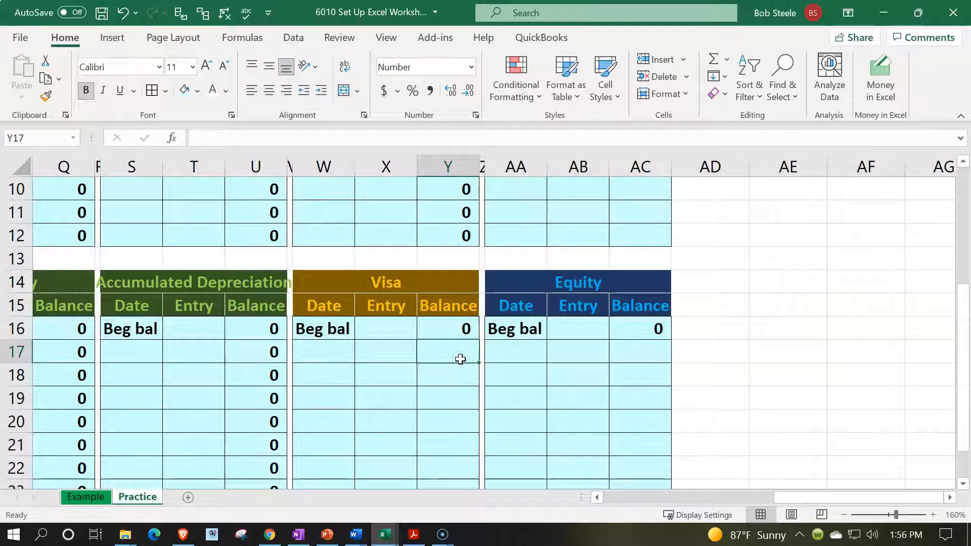
type("=")
key("Up")
type("+")
key("Left")
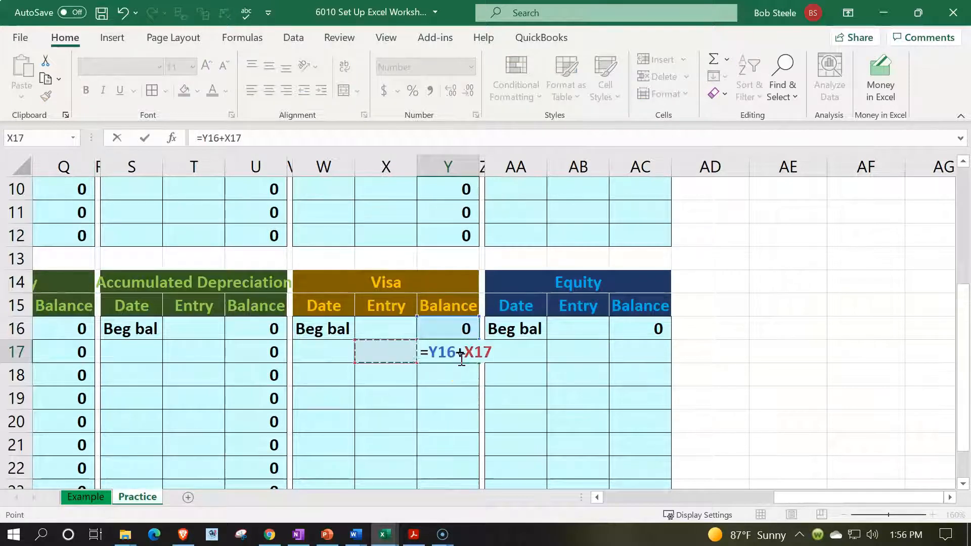
key("Return")
left_click(461, 354)
scroll(461, 354, "down", 1)
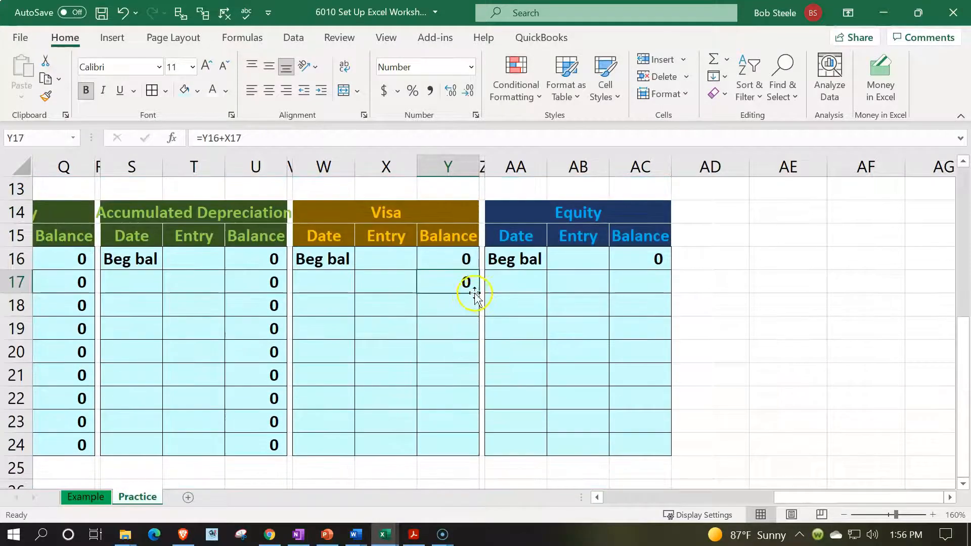
left_click_drag(479, 293, 457, 450)
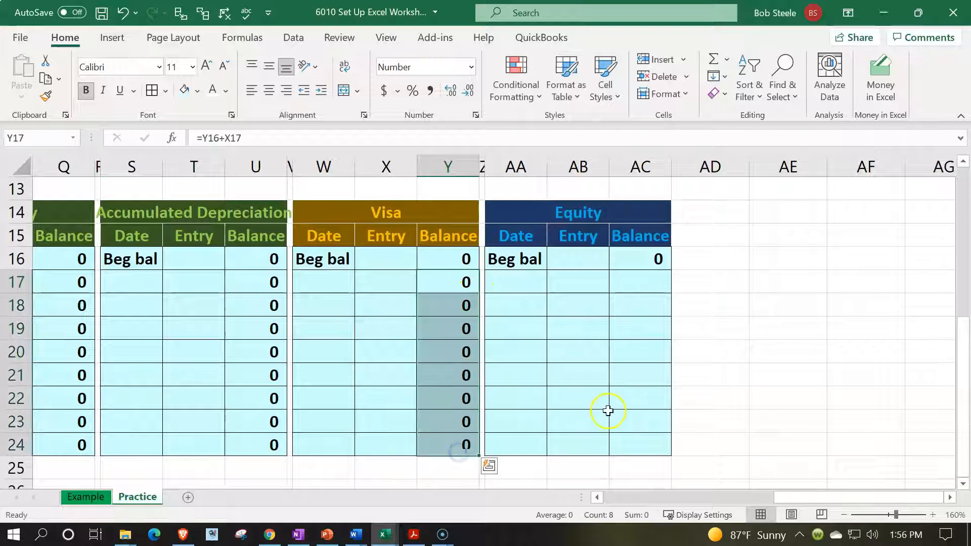
Enter the running balance formula =AC4+AB5 in AC5 of the Loan Payable ledger and fill it down to AC12
scroll(611, 411, "up", 1)
scroll(612, 411, "up", 4)
left_click(640, 279)
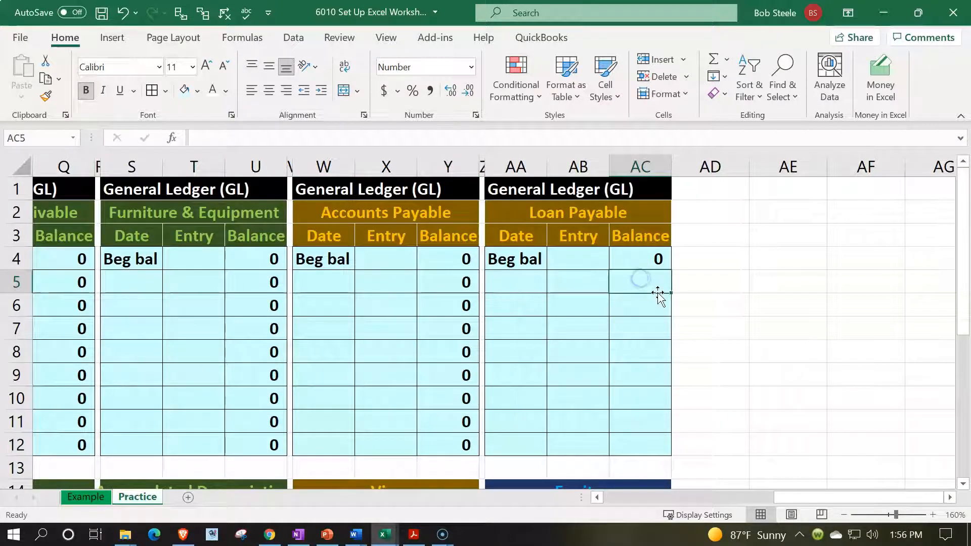
type("=")
key("Up")
type("+")
key("Left")
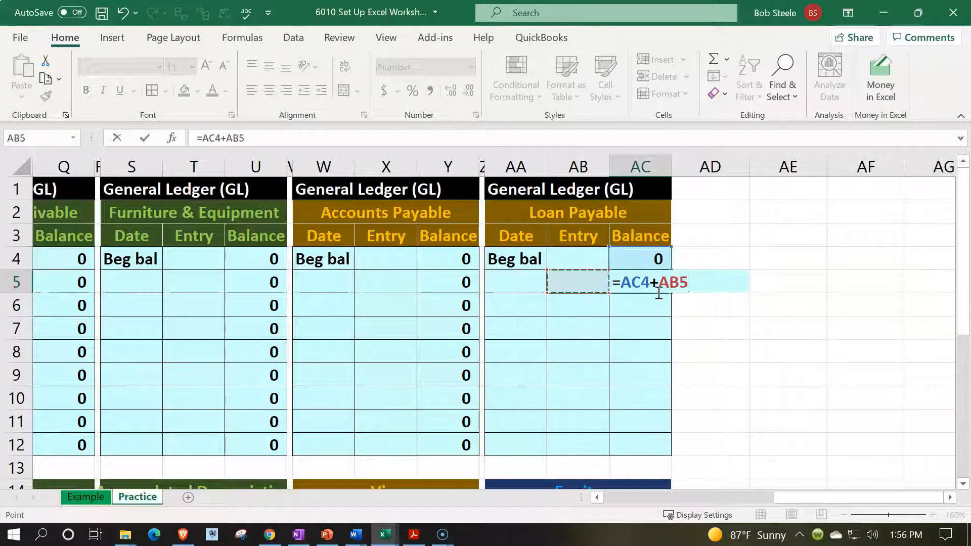
key("Return")
left_click(659, 278)
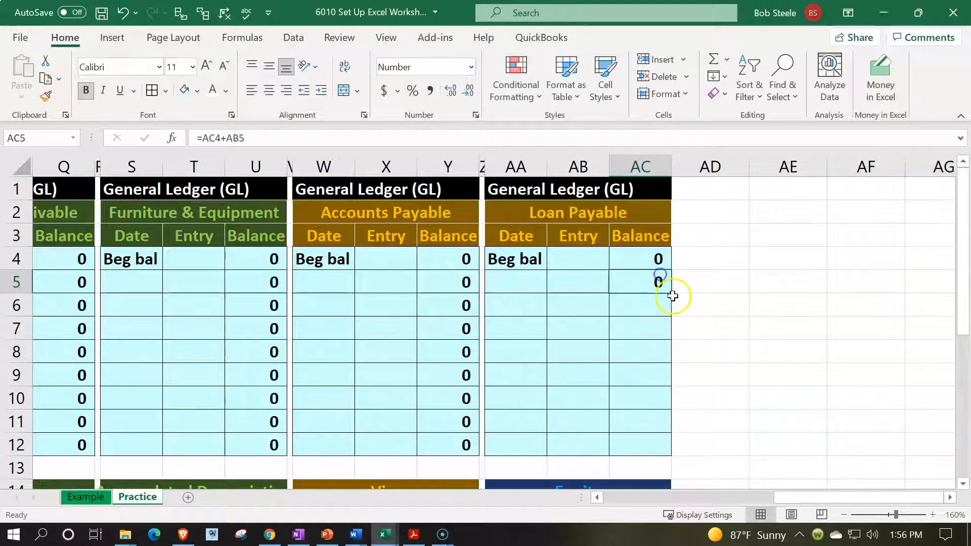
left_click_drag(671, 293, 666, 445)
Enter the running balance formula =AC16+AB17 in AC17 of the Equity ledger and fill it down to AC24
scroll(665, 401, "down", 2)
left_click(660, 411)
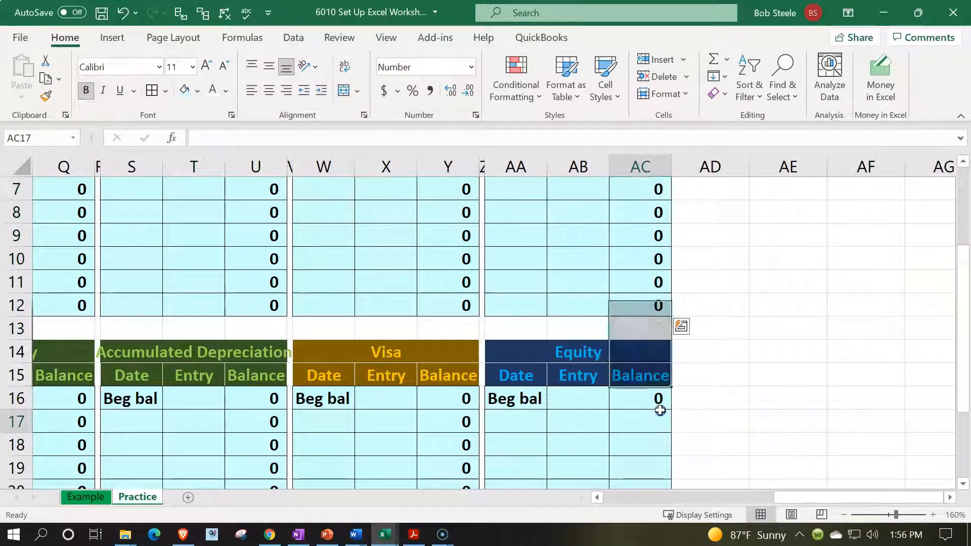
type("=")
key("Up")
type("+")
key("Left")
key("Return")
scroll(681, 364, "down", 2)
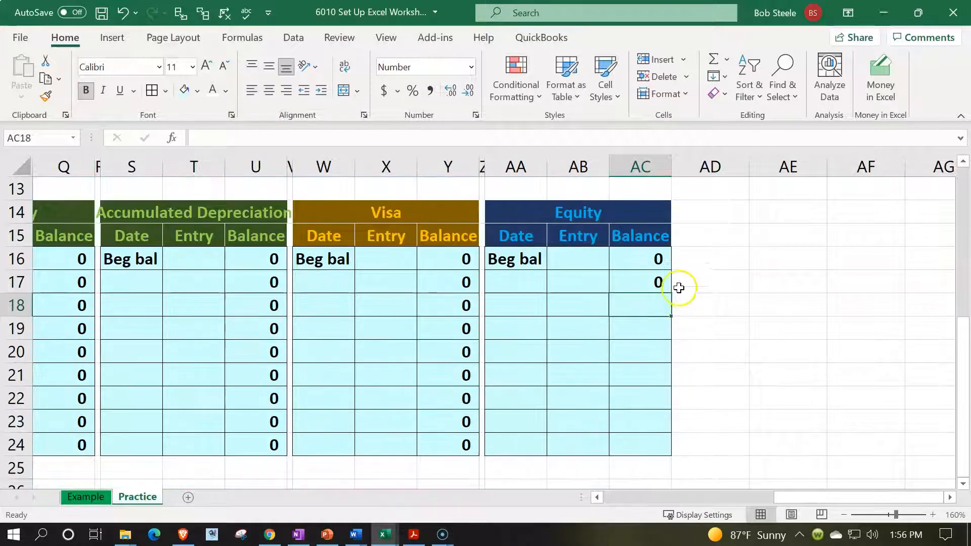
left_click(655, 284)
left_click_drag(671, 296, 652, 444)
Start a check formula in K1 above the Checking ledger that adds the ending balances M24, Q12 and Q24
scroll(638, 446, "up", 4)
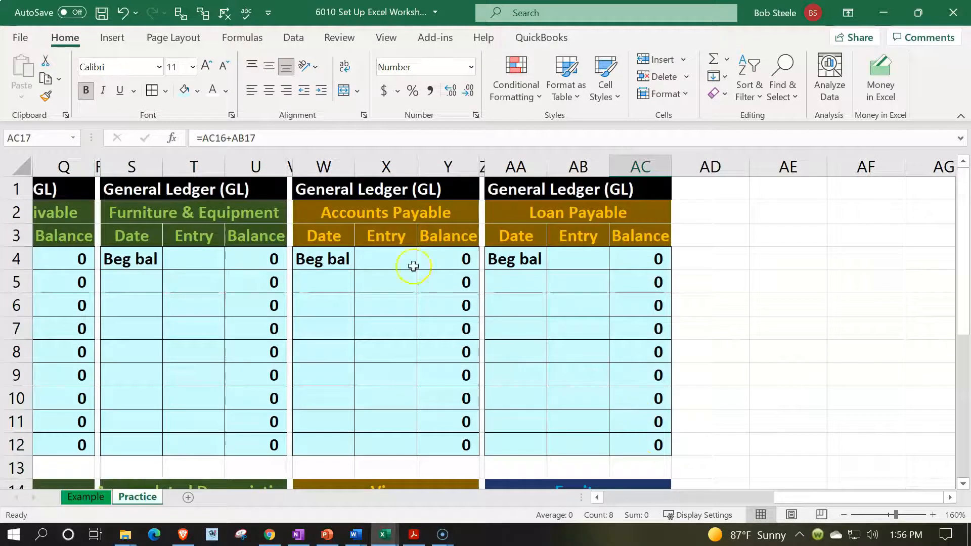
left_click(343, 203)
key("Left")
key("Left")
key("Left")
key("Left")
key("Left")
key("Left")
key("Left")
key("Left")
key("Left")
key("Left")
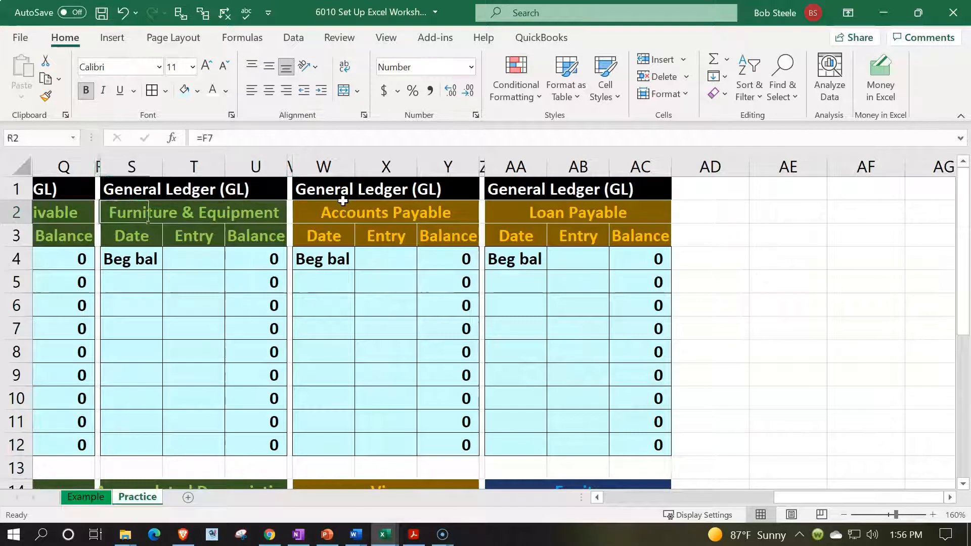
key("Left")
key("Left")
key("Left")
key("Left")
key("Left")
key("Left")
key("Left")
key("Left")
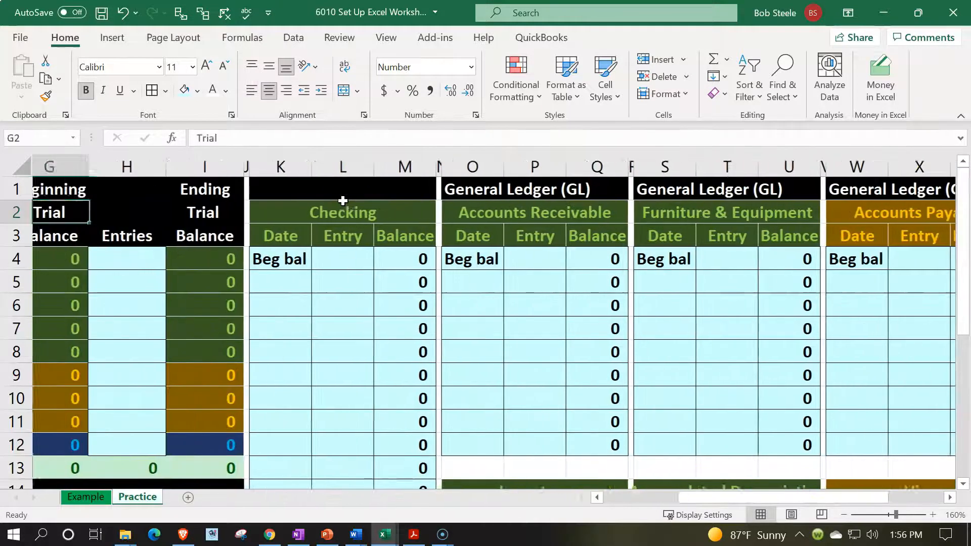
key("Right")
key("Right")
key("Right")
key("Right")
key("Right")
key("Right")
key("Up")
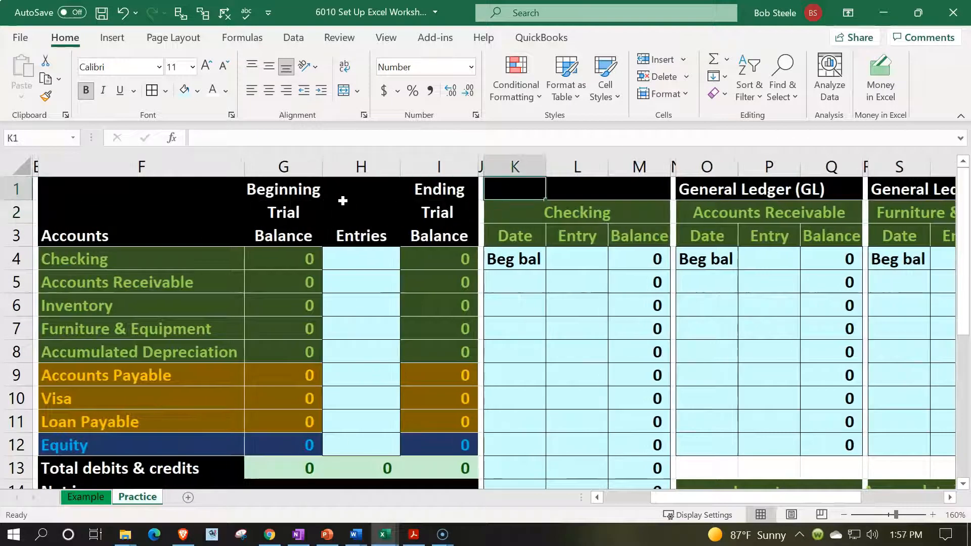
scroll(715, 301, "down", 5)
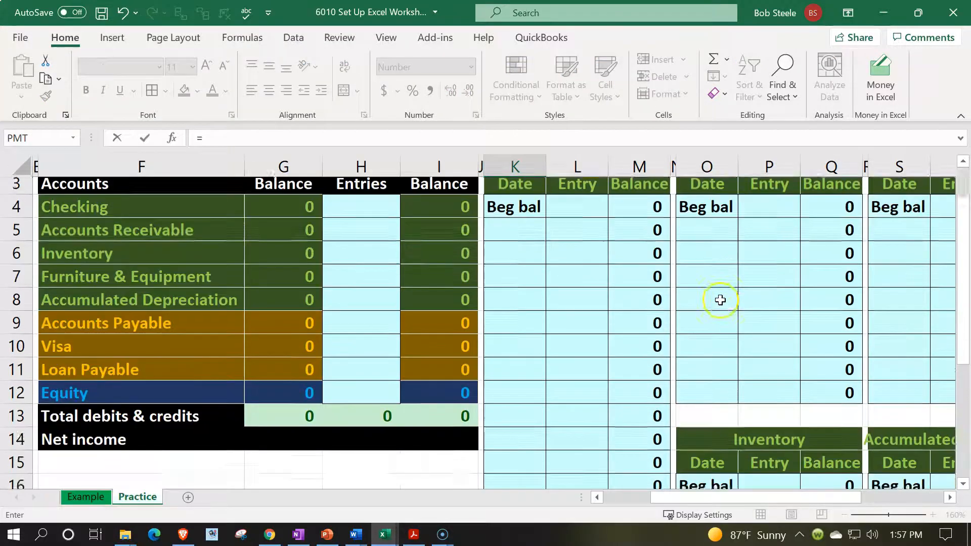
left_click(663, 375)
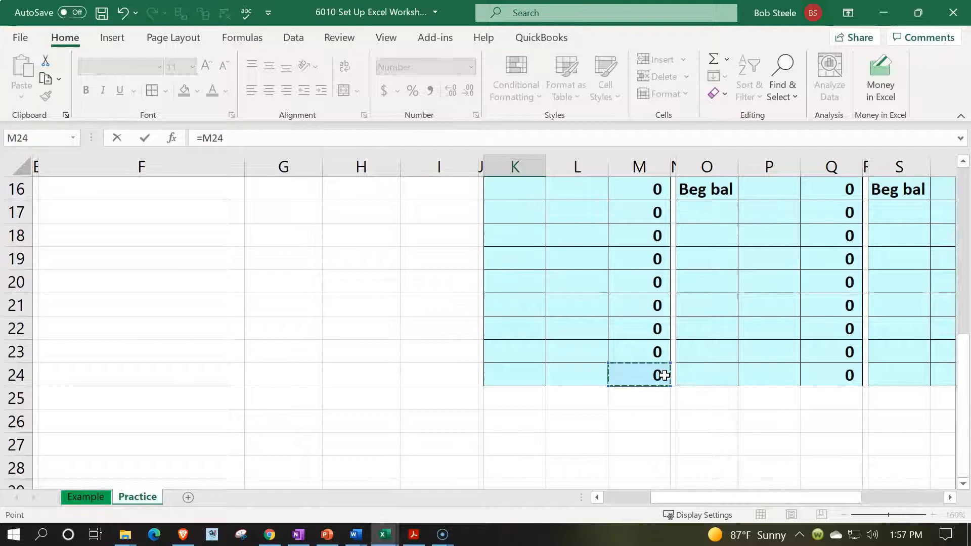
scroll(682, 368, "up", 5)
type("+")
left_click(820, 447)
scroll(820, 448, "down", 1)
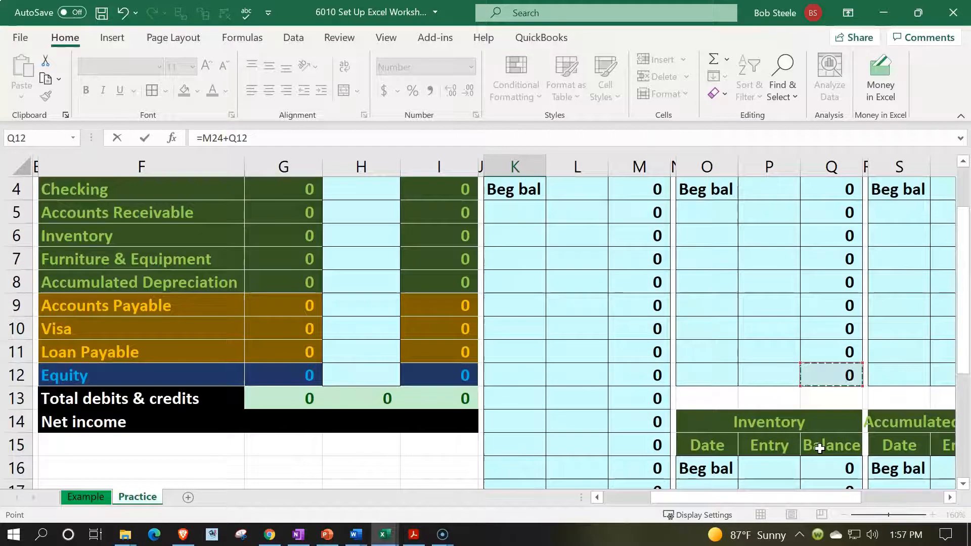
type("+")
scroll(819, 449, "down", 4)
left_click(823, 375)
Extend the K1 check formula with the ending balances U12, U24, Y12 and Y24 of the next four ledgers
scroll(824, 376, "up", 4)
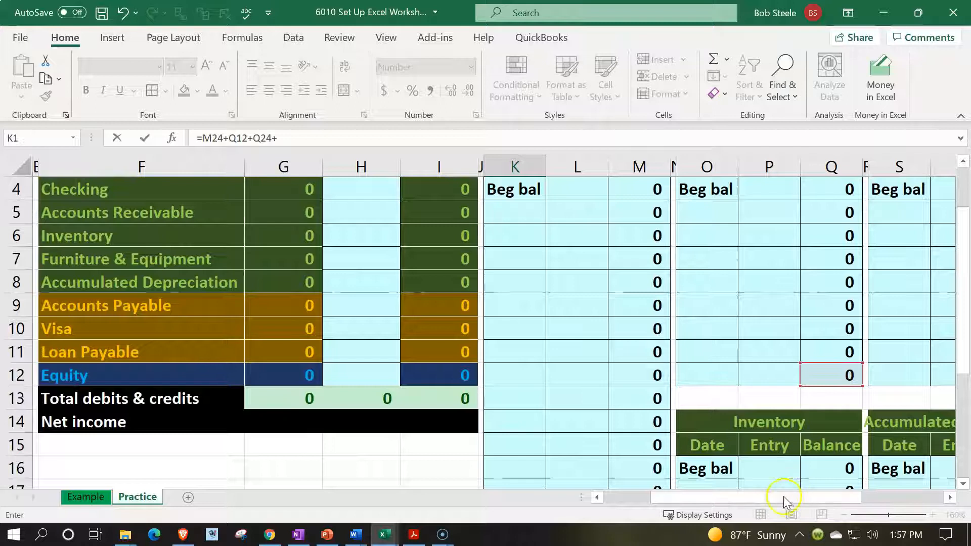
scroll(774, 466, "up", 1)
left_click_drag(780, 496, 852, 497)
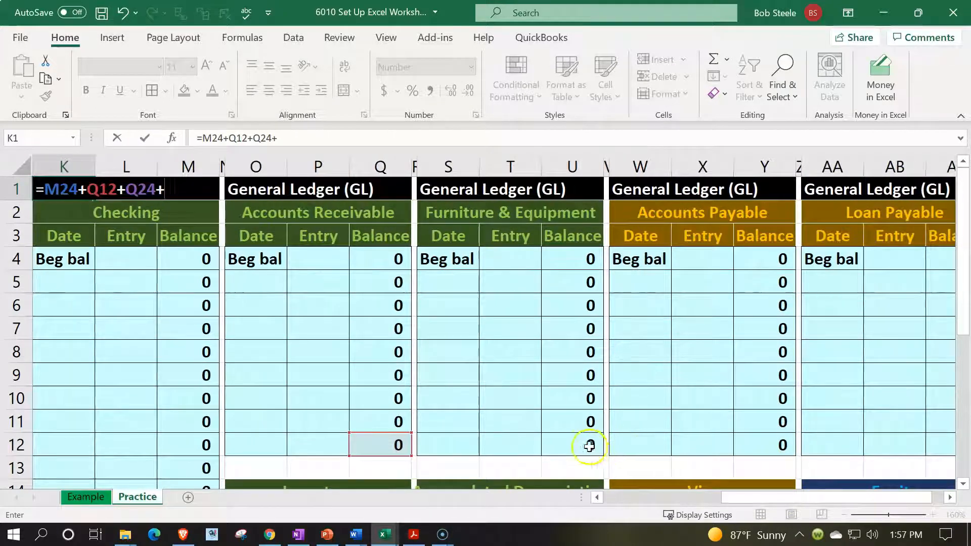
left_click(590, 444)
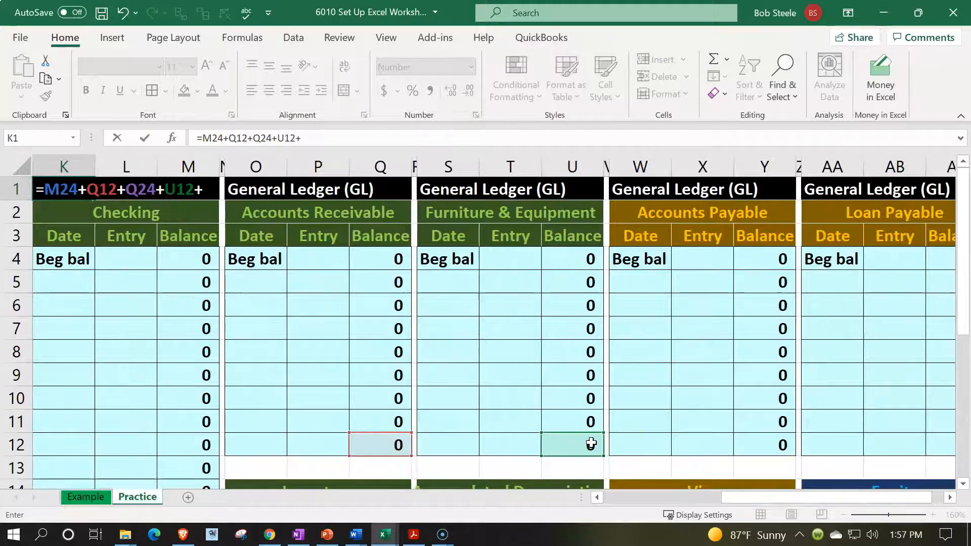
scroll(590, 444, "down", 4)
left_click(587, 445)
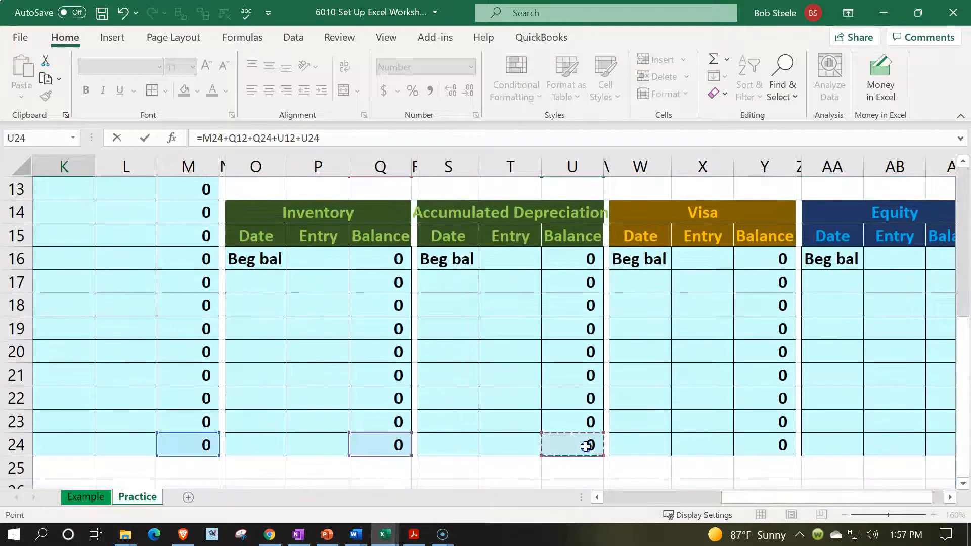
scroll(587, 446, "up", 4)
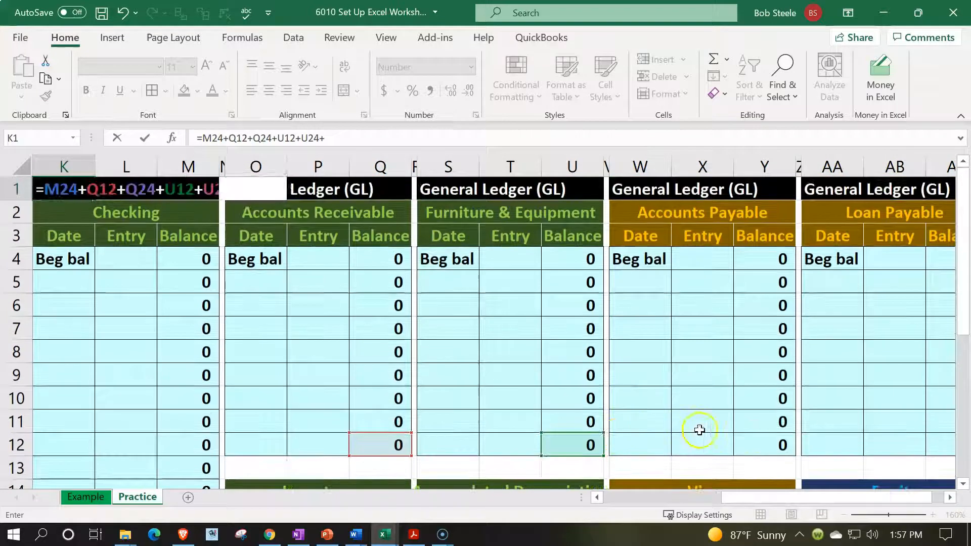
left_click(772, 444)
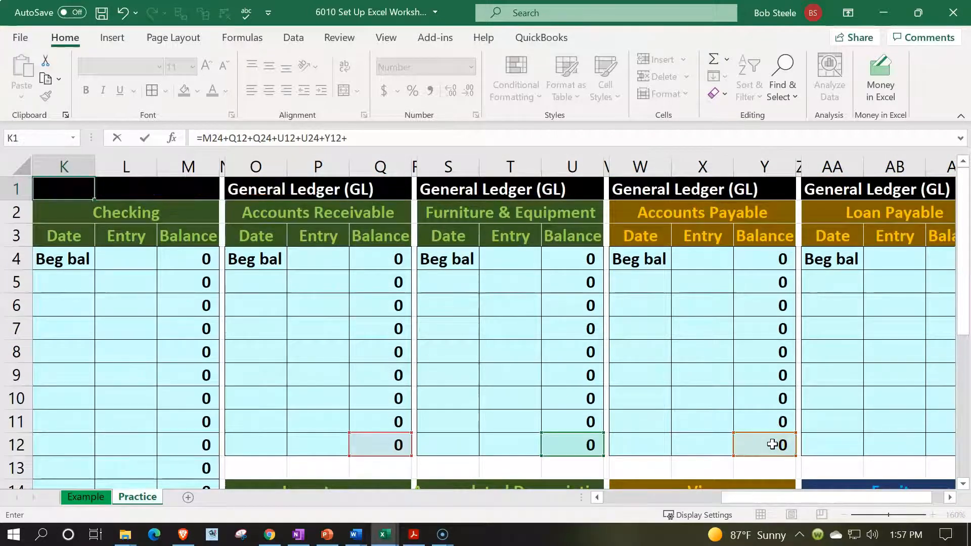
scroll(773, 444, "down", 4)
left_click(772, 444)
type("+")
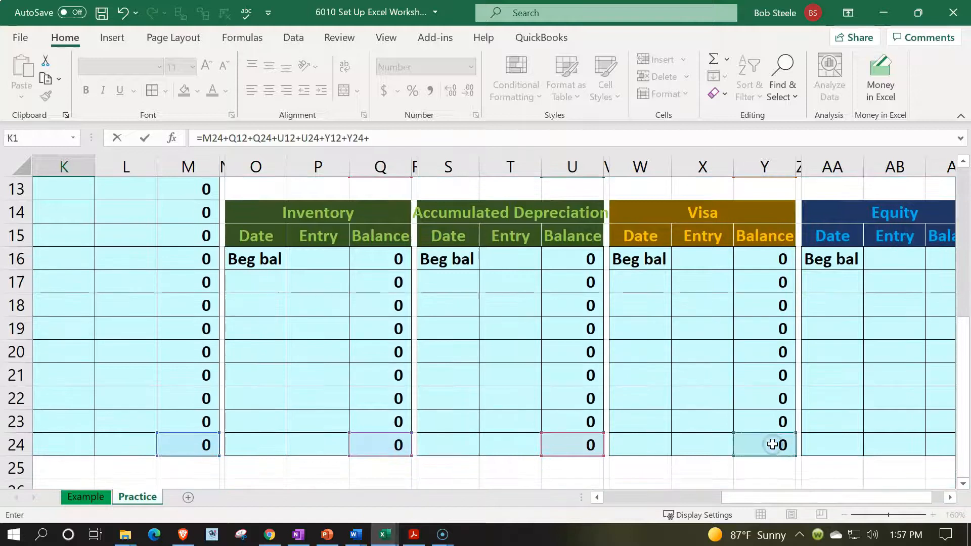
Complete the K1 check formula with the Loan Payable and Equity ending balances AC12 and AC24
scroll(772, 444, "up", 3)
left_click(954, 498)
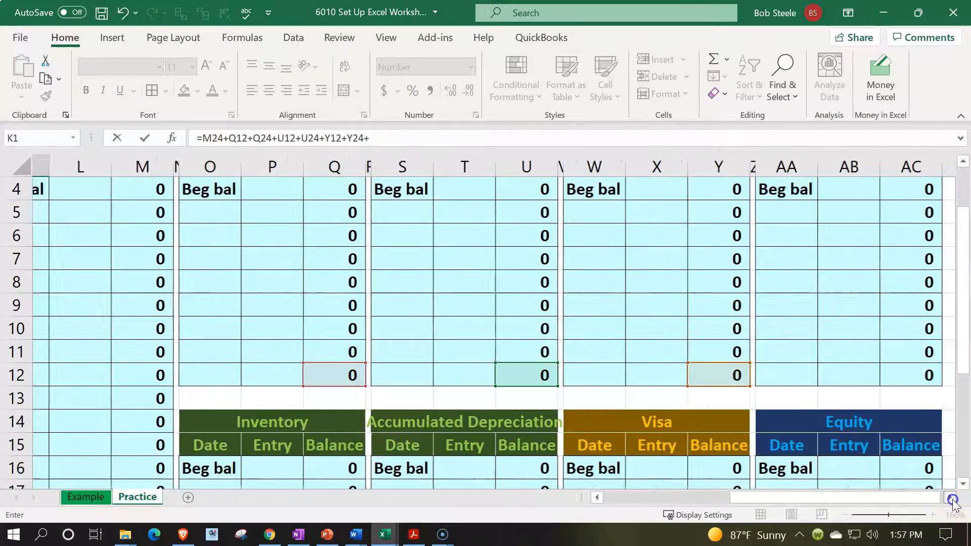
left_click(954, 498)
scroll(904, 422, "up", 1)
scroll(847, 433, "down", 1)
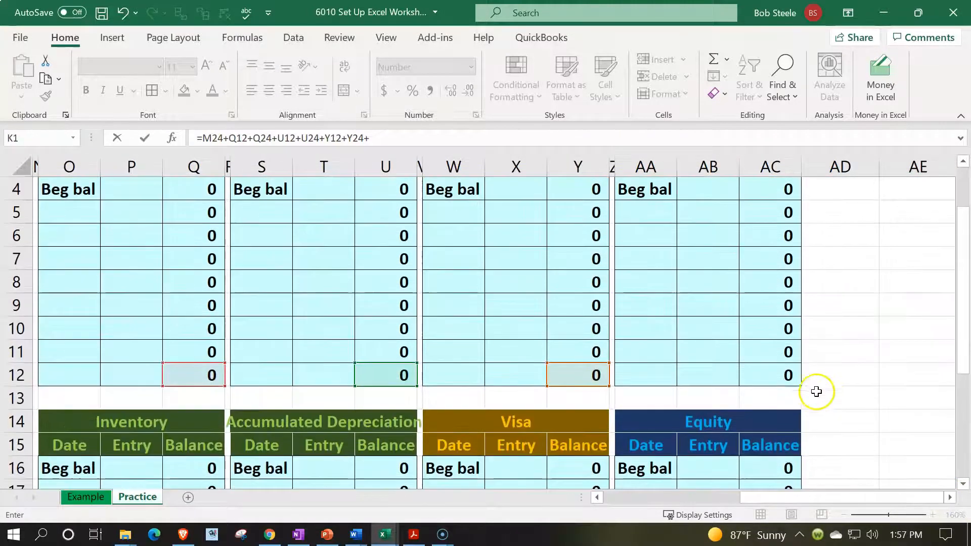
left_click(787, 374)
type("+")
scroll(787, 375, "down", 2)
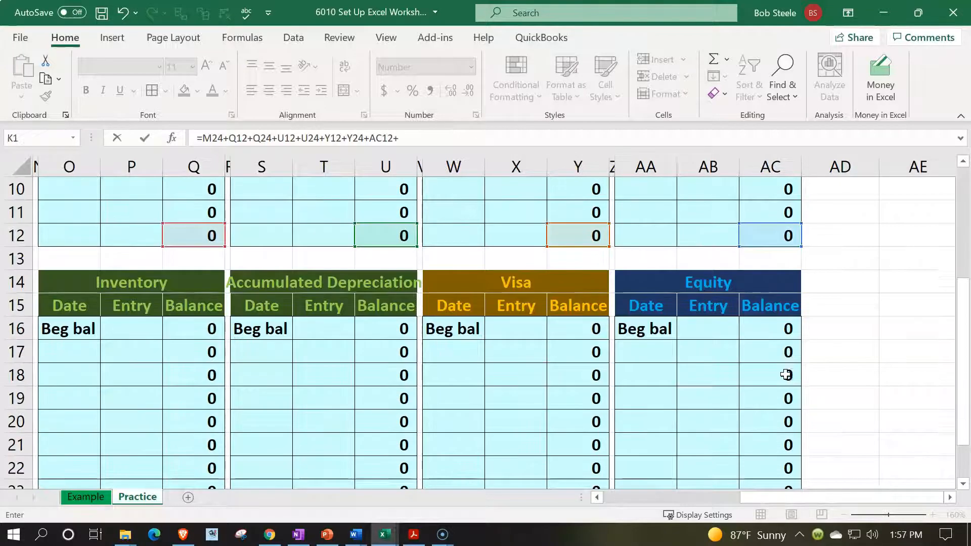
scroll(787, 435, "down", 2)
left_click(790, 379)
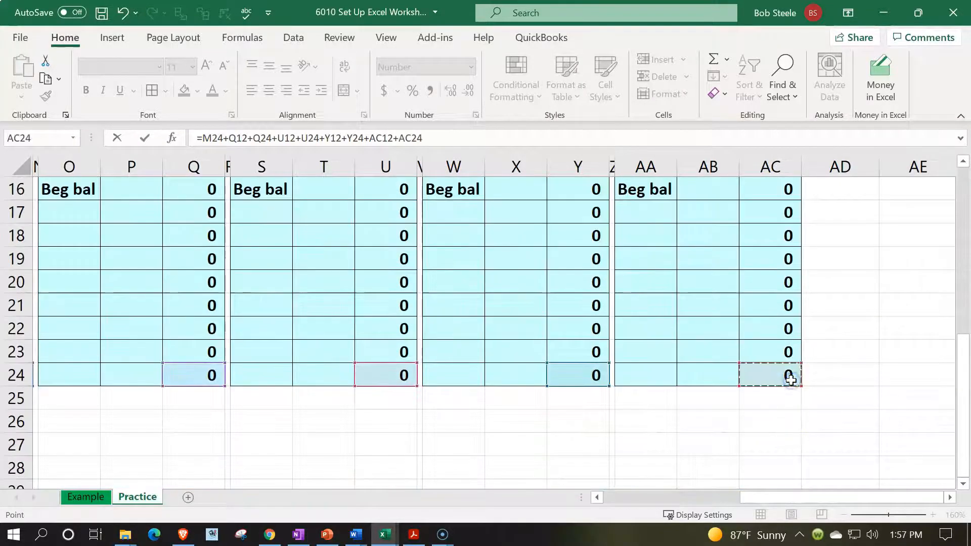
key("Return")
key("Up")
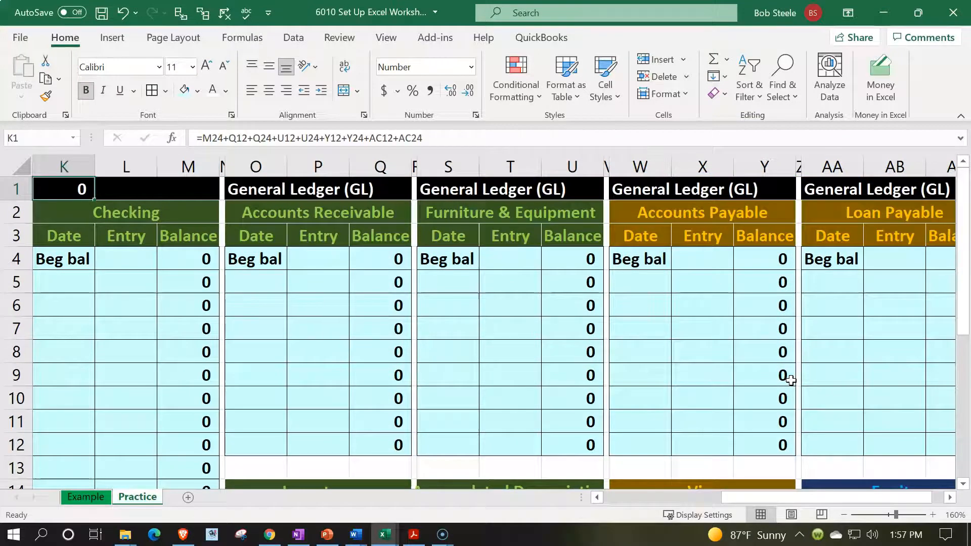
Examine the running balance formula in M5 of the Checking ledger
scroll(791, 380, "left", 2)
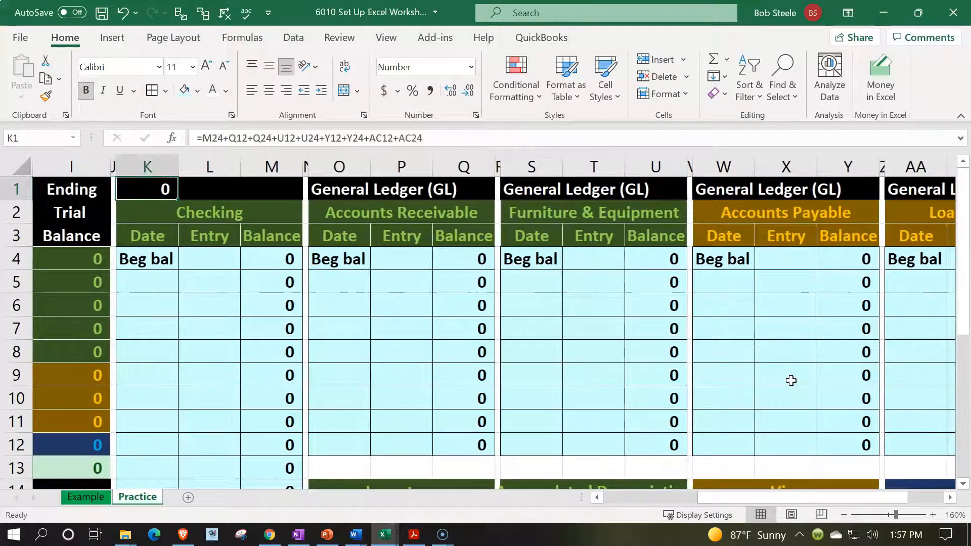
key("Down")
key("Down")
key("Down")
key("Down")
key("Right")
key("Right")
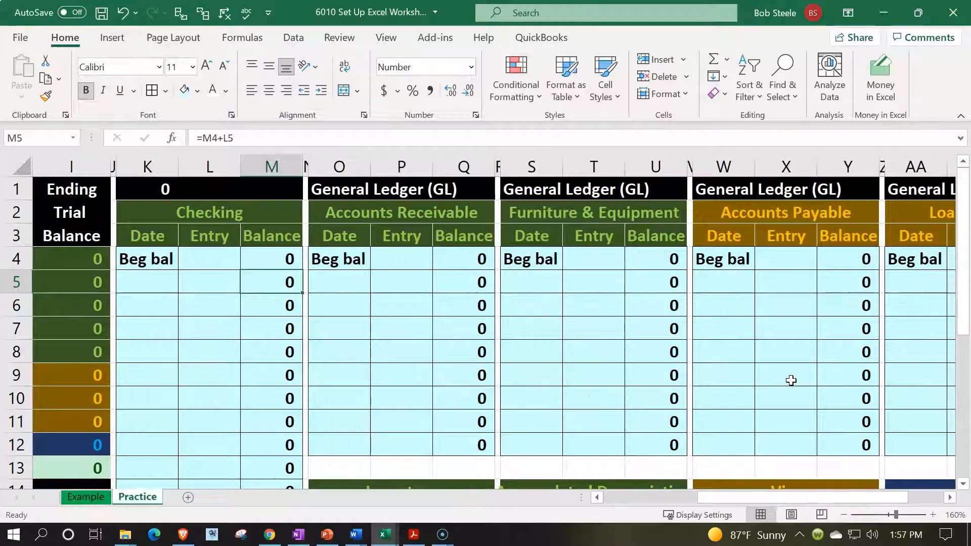
Test the K1 check total by entering 100 in M5 of the Checking ledger's Balance column
type("100")
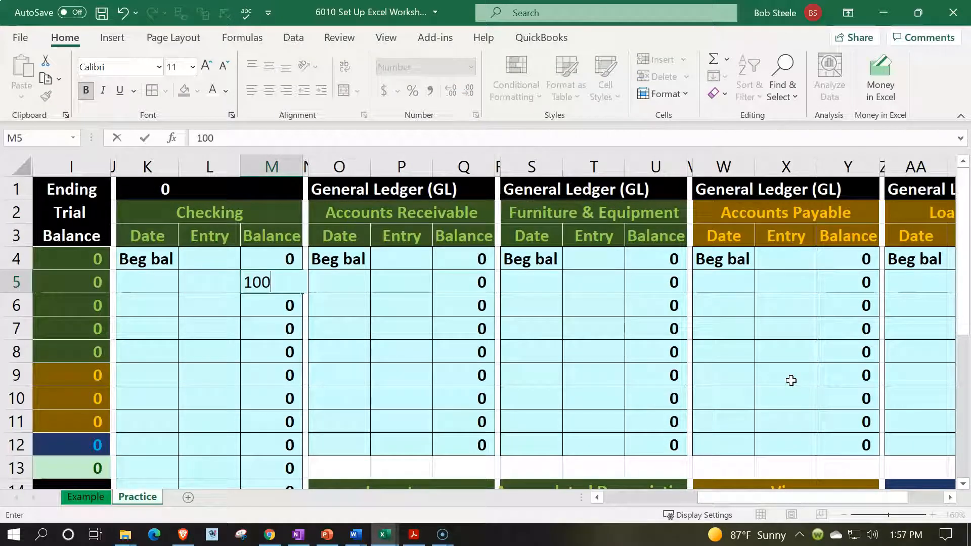
key("Return")
key("Right")
key("Right")
key("Right")
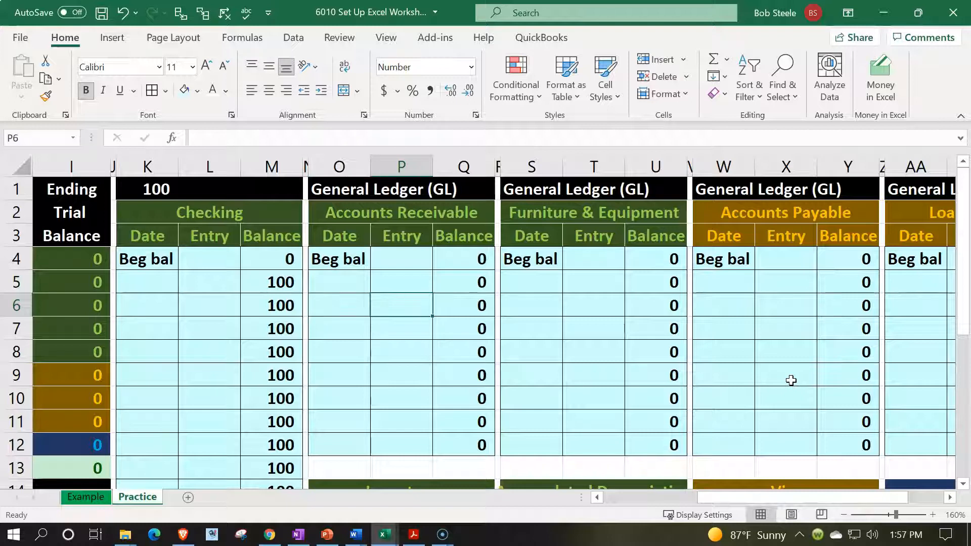
left_click(147, 187)
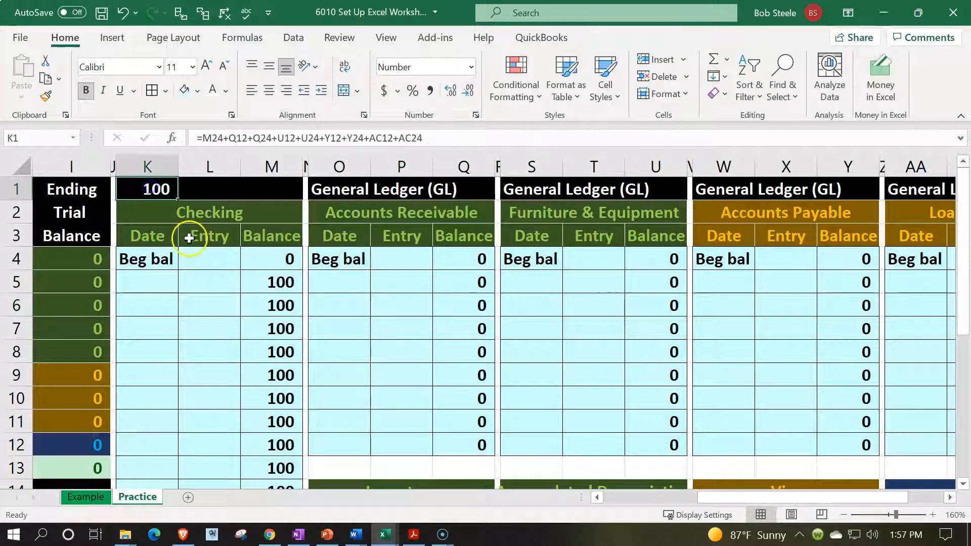
Enter an offsetting test amount of -100 in the Loan Payable ledger's entry cell AB5 and inspect the K1 check total
left_click(783, 284)
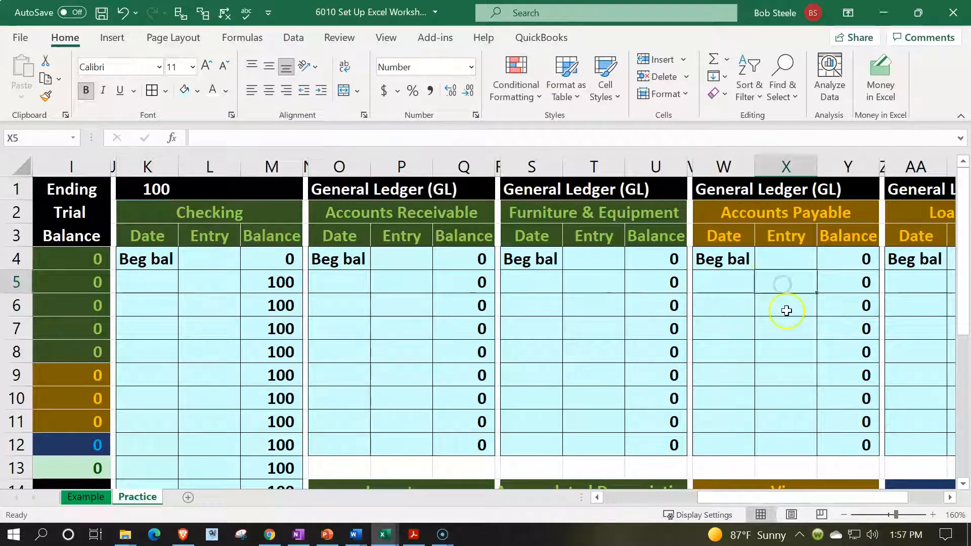
type("-")
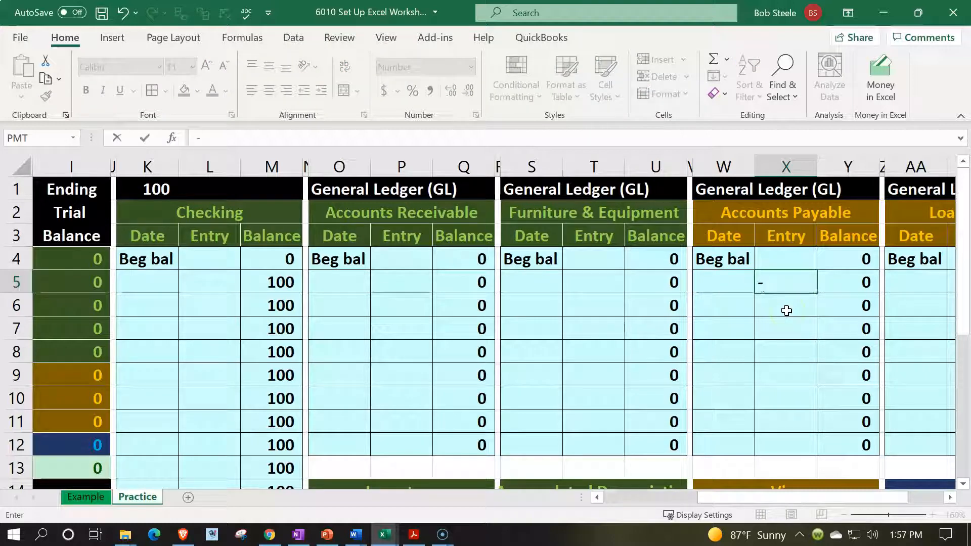
key("Escape")
key("Right")
key("Right")
key("Right")
key("Right")
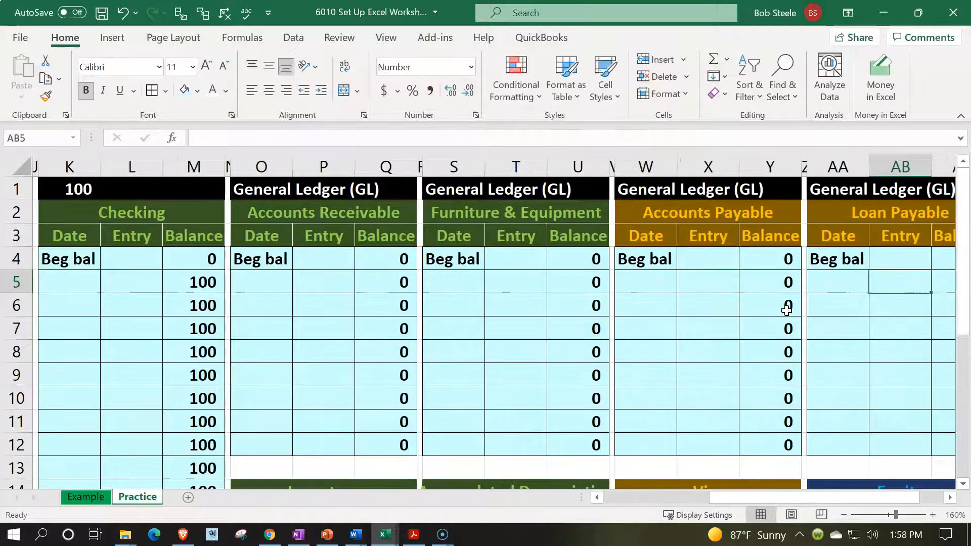
type("-100")
key("Return")
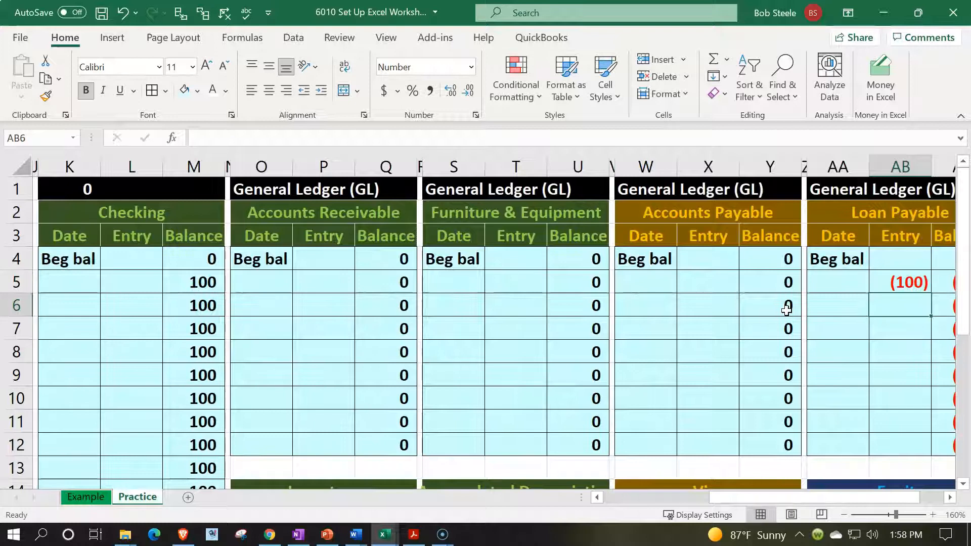
left_click(89, 196)
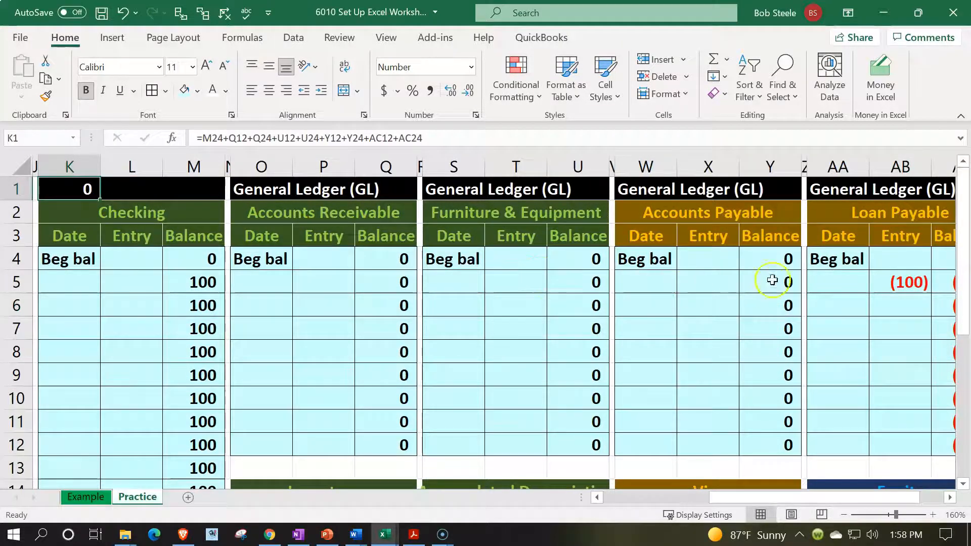
Clear the test amount from the Loan Payable ledger and restore the running balance formula M4+L5 in M5 of Checking
left_click(896, 277)
key("Delete")
key("Left")
key("Left")
key("Left")
key("Left")
key("Left")
key("Left")
key("Left")
key("Left")
key("Left")
key("Left")
key("Left")
key("Left")
key("Left")
key("Left")
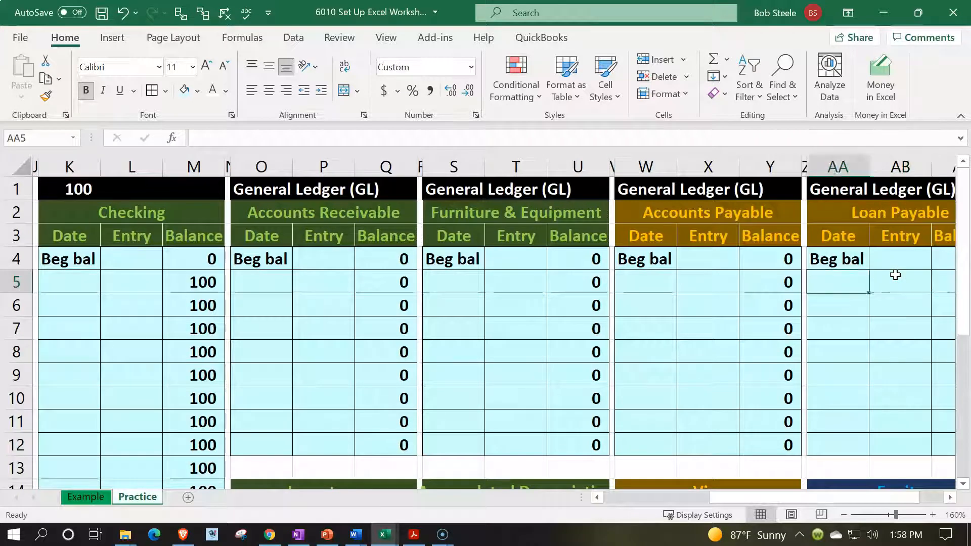
key("Left")
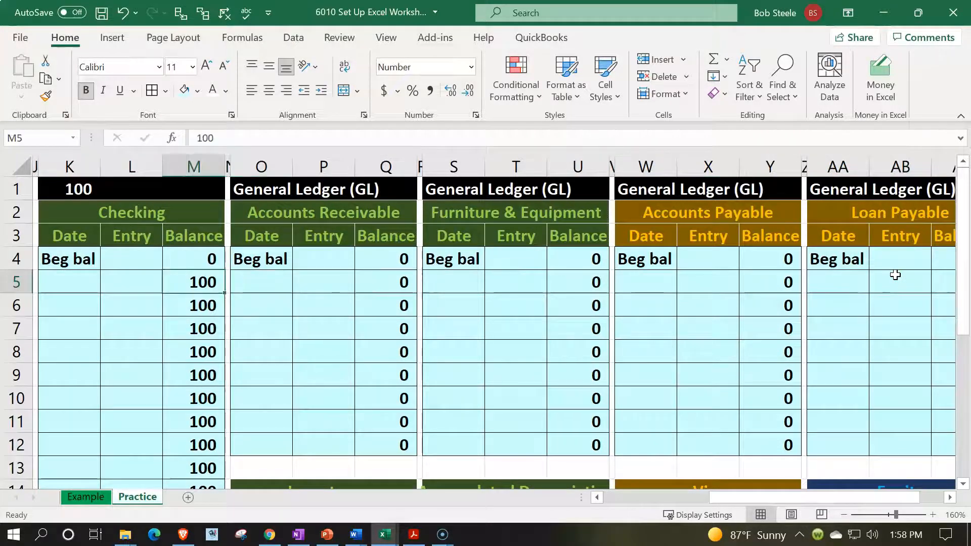
type("0")
key("Return")
key("Up")
type("+")
key("Up")
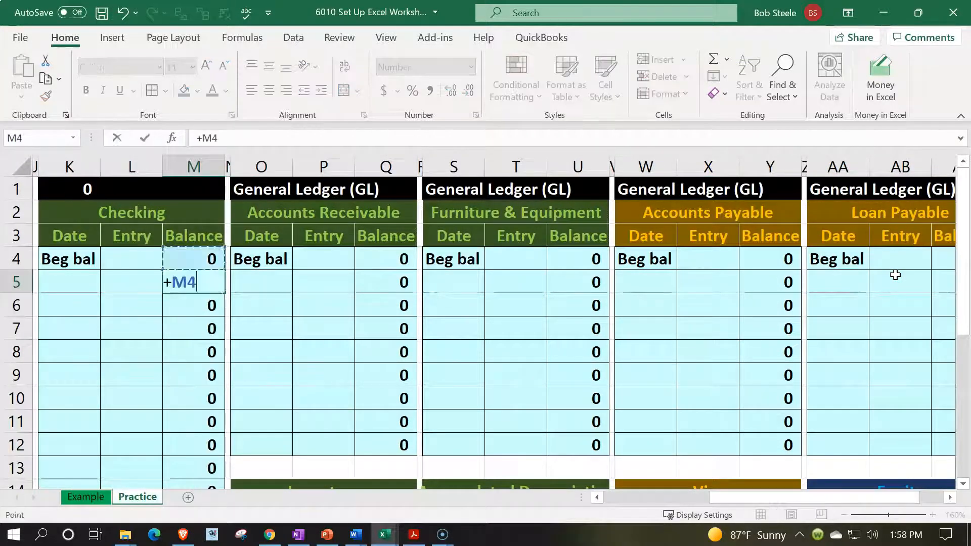
type("+")
key("Left")
key("Return")
Review the general ledger accounts across row 6, from Checking to Loan Payable and back
key("Right")
key("Right")
key("Right")
key("Right")
key("Right")
key("Right")
key("Right")
key("Right")
key("Right")
key("Right")
key("Right")
key("Right")
key("Right")
key("Right")
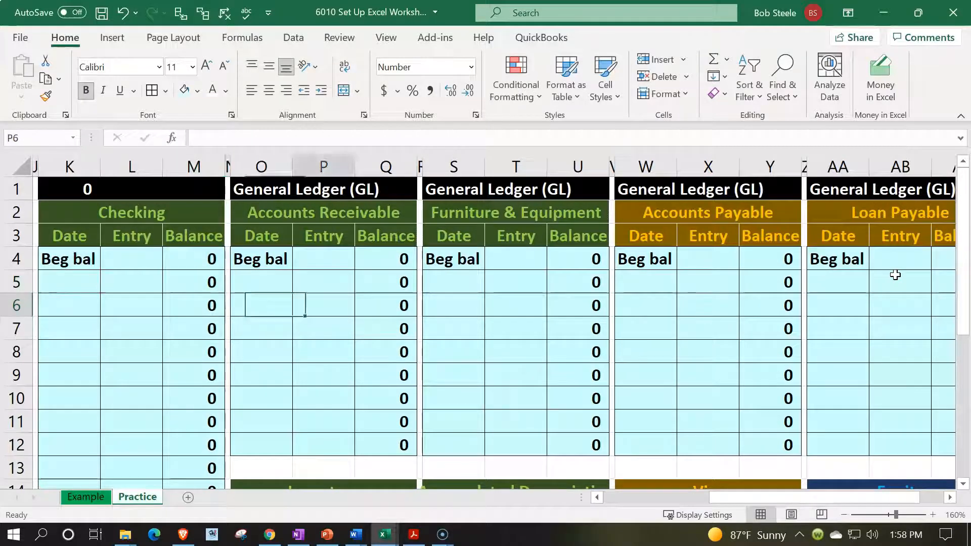
key("Right")
key("Right")
key("Left")
key("Left")
key("Left")
key("Left")
key("Left")
key("Left")
key("Left")
key("Left")
key("Left")
key("Left")
key("Left")
key("Left")
key("Left")
key("Left")
key("Left")
key("Left")
key("Left")
key("Left")
key("Left")
key("Left")
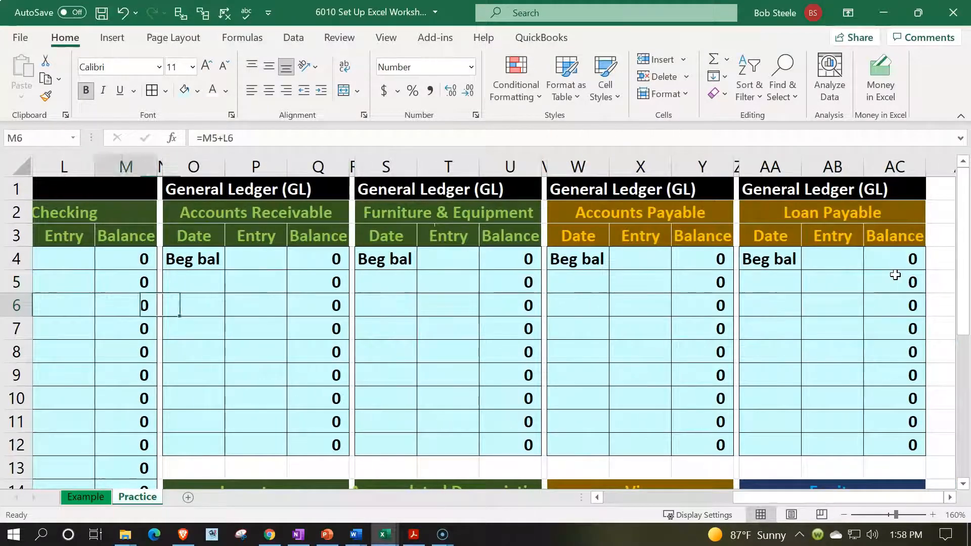
Examine the ending trial balance total formula in I13 and compare it with the check formula in K1
left_click(849, 466)
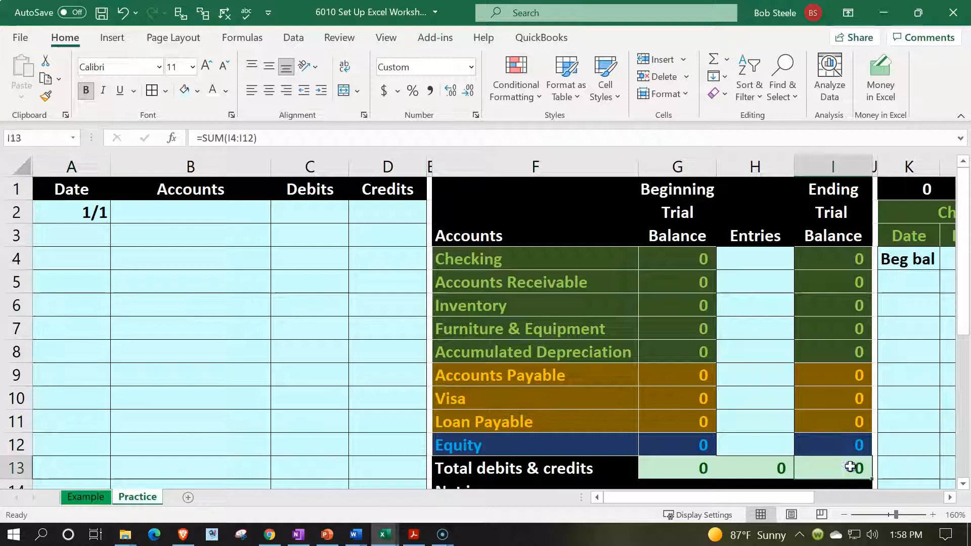
double_click(850, 467)
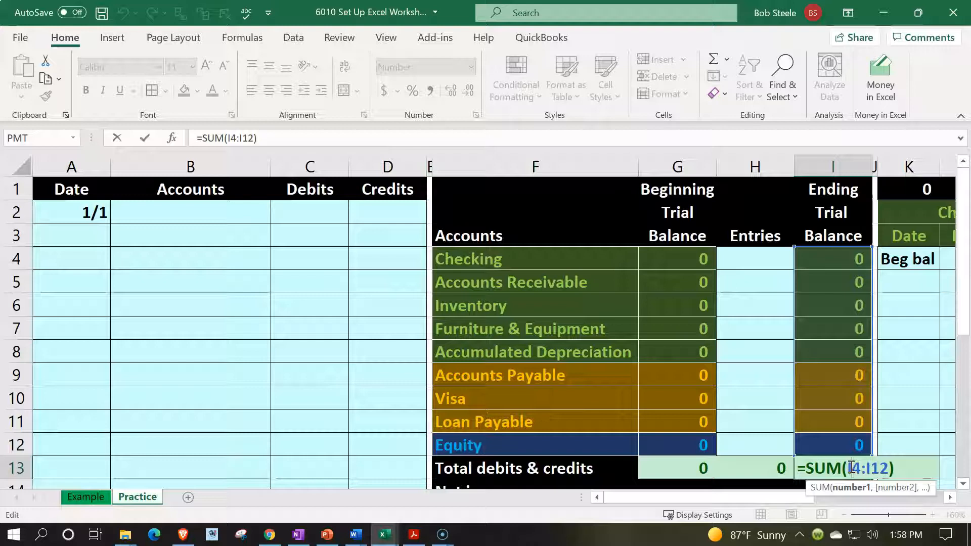
key("Return")
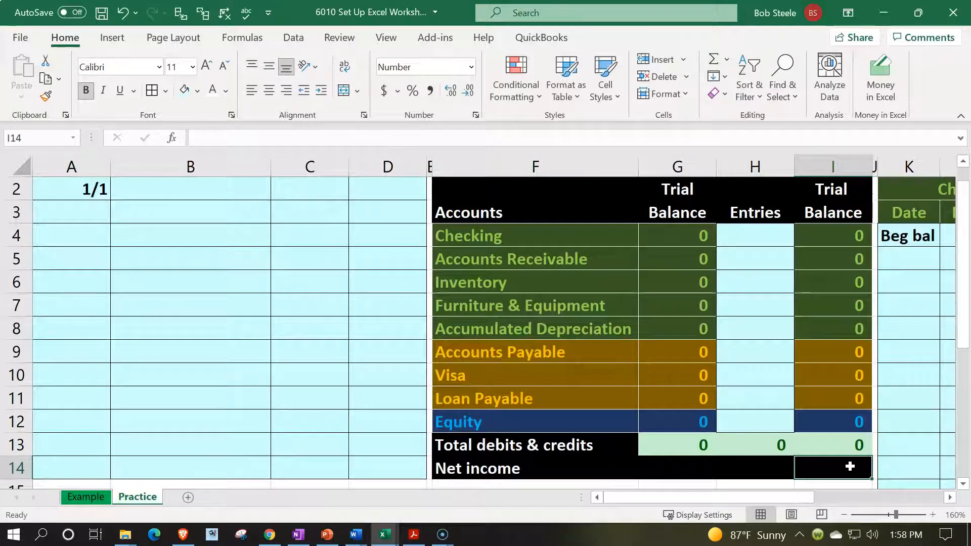
scroll(849, 466, "up", 1)
left_click(900, 190)
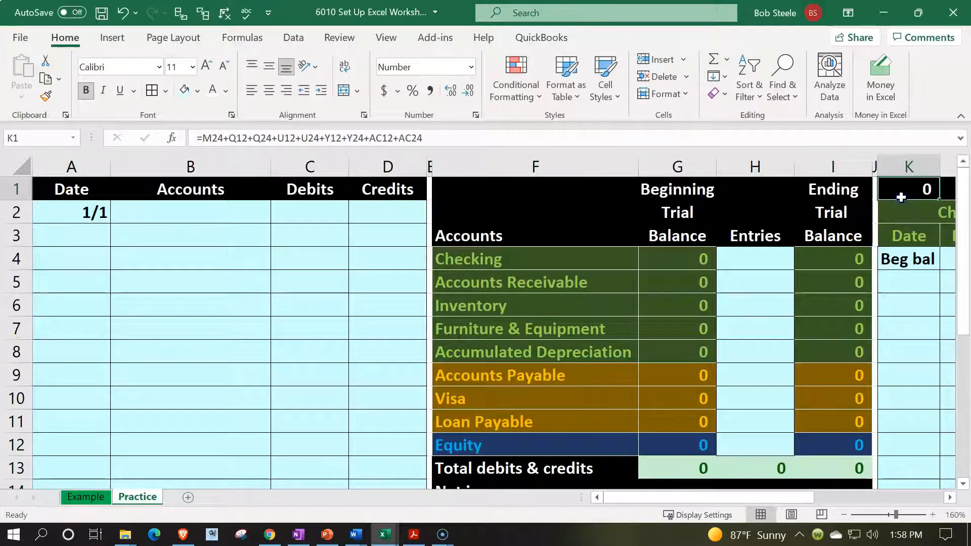
key("Right")
key("Right")
key("Right")
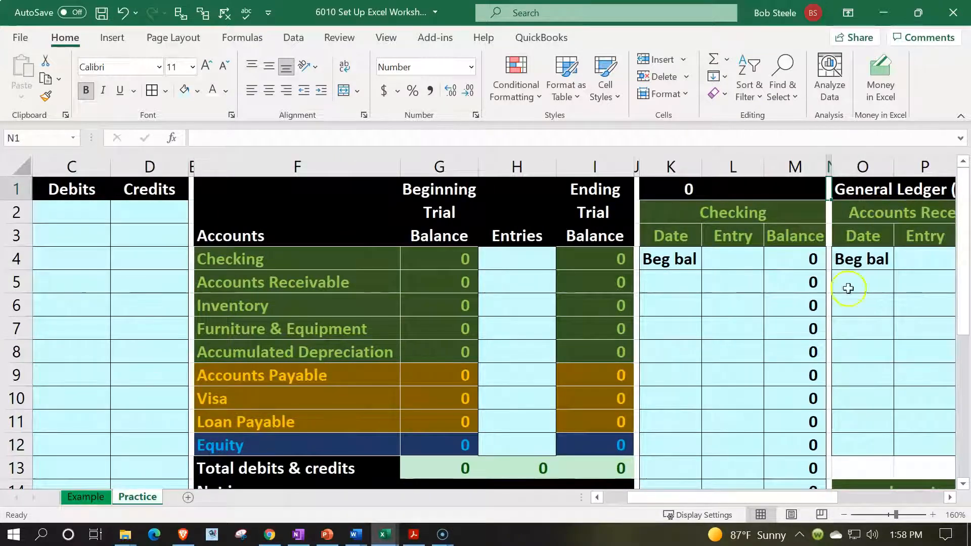
Copy the formatting of the ending trial balance total in I13 to the check cell K1 with Format Painter
left_click(575, 471)
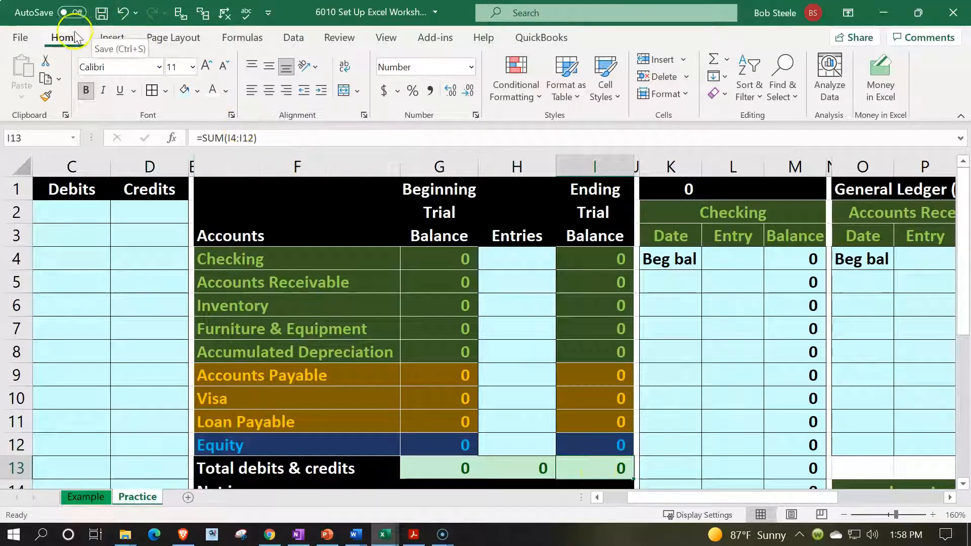
left_click(46, 96)
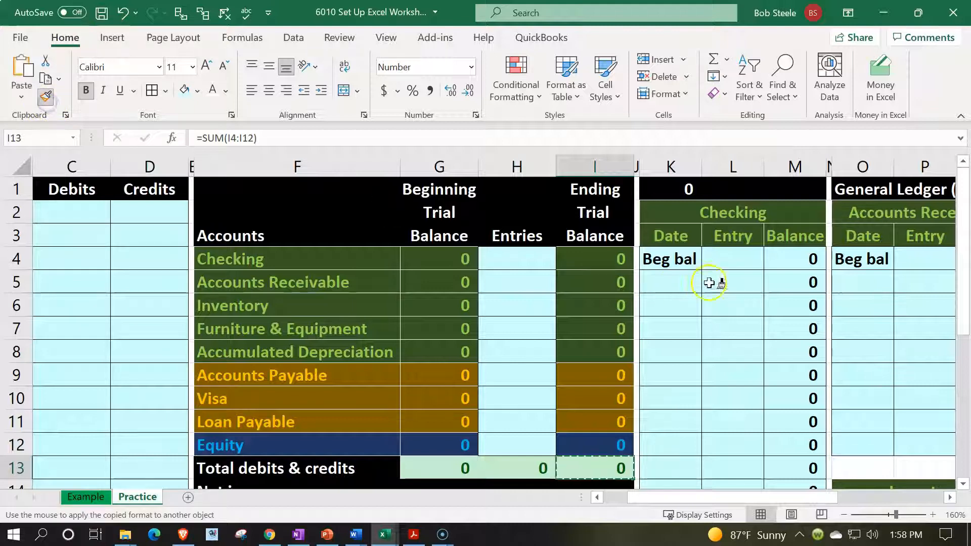
left_click(667, 194)
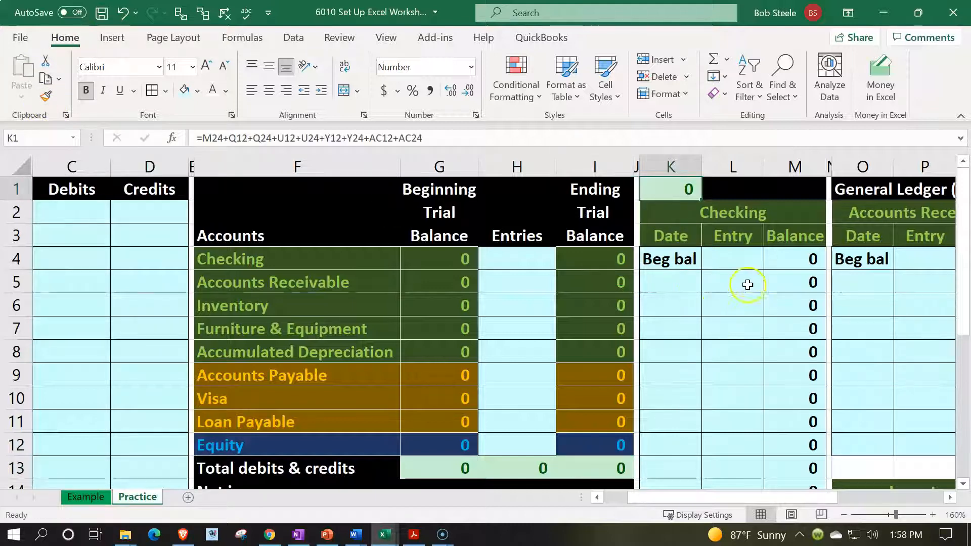
Test the K1 check formatting with 100 and -100 in the Checking entry cell L5, and clear the cell again
left_click(745, 287)
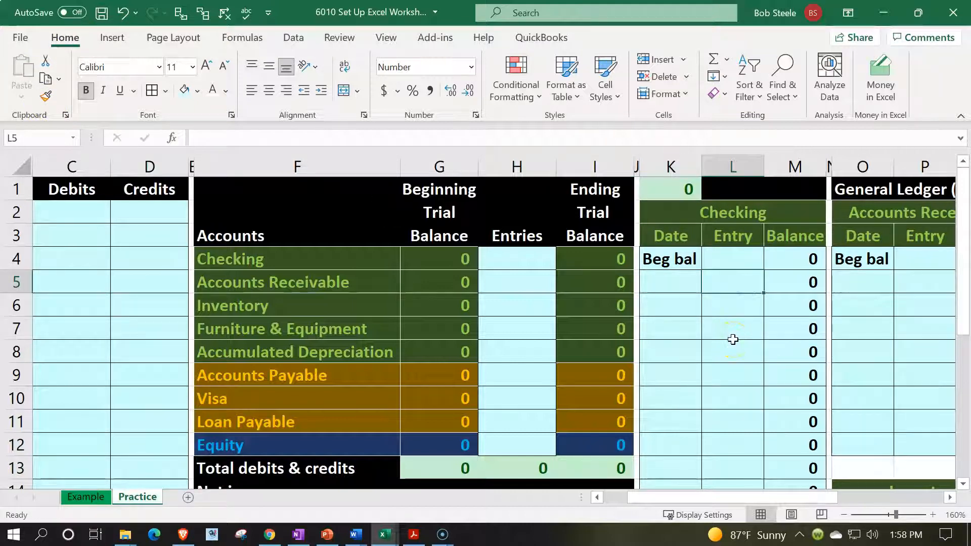
type("100")
key("Return")
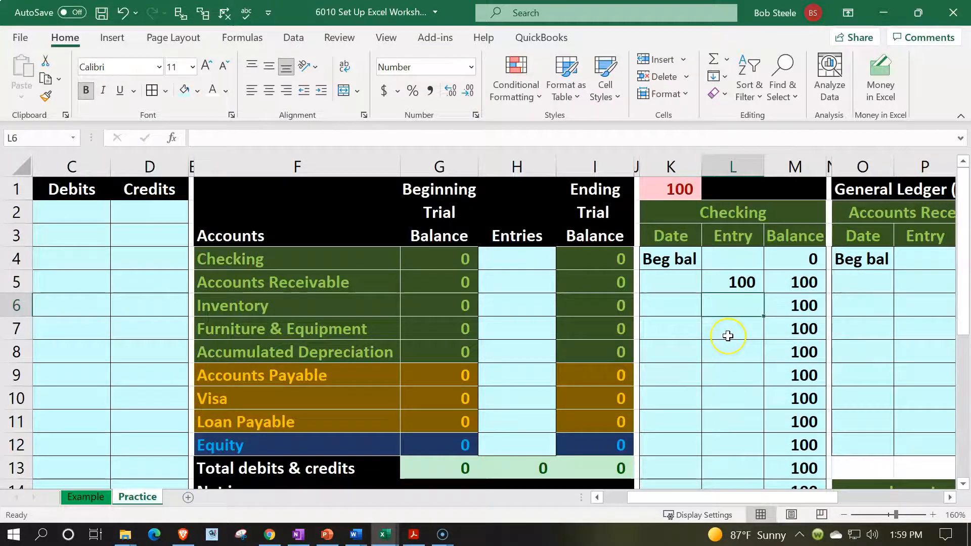
key("Up")
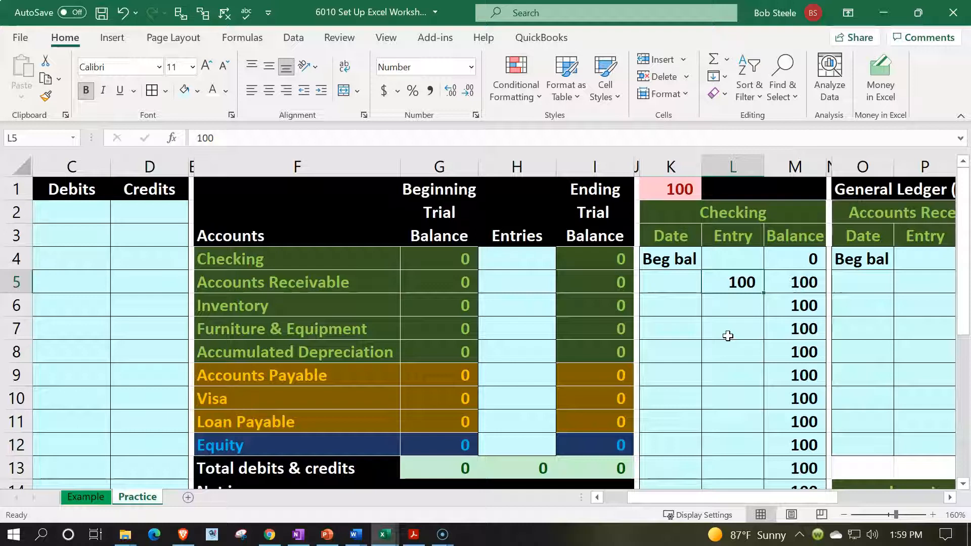
type("-100")
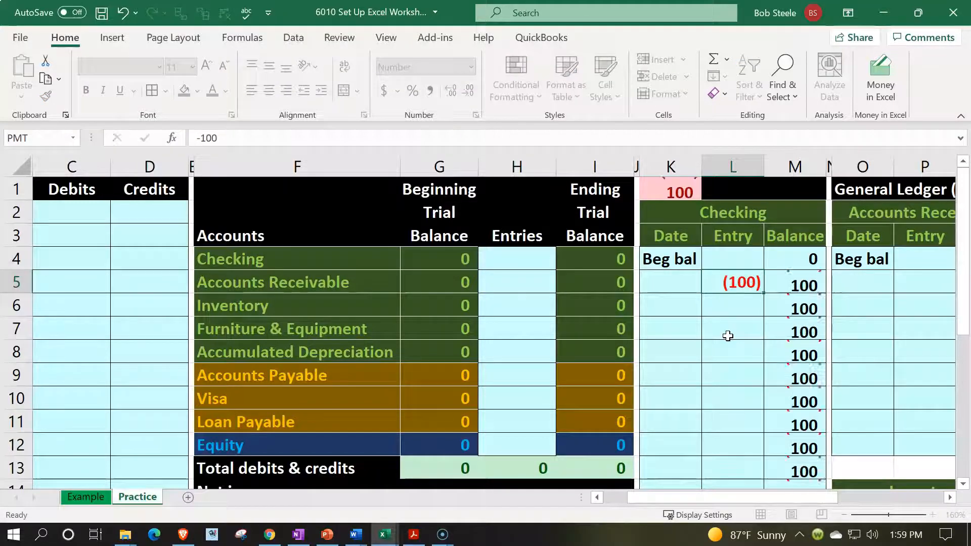
key("Return")
key("Up")
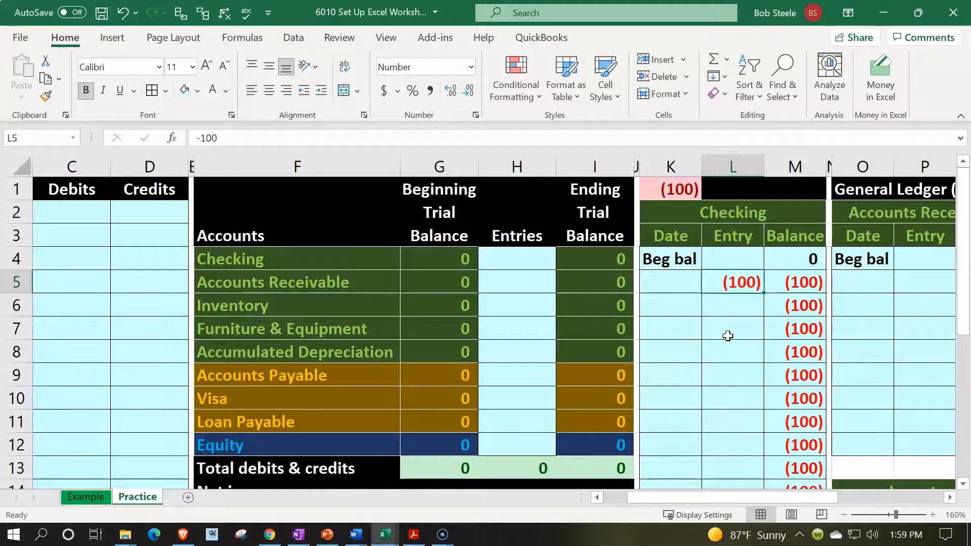
key("Delete")
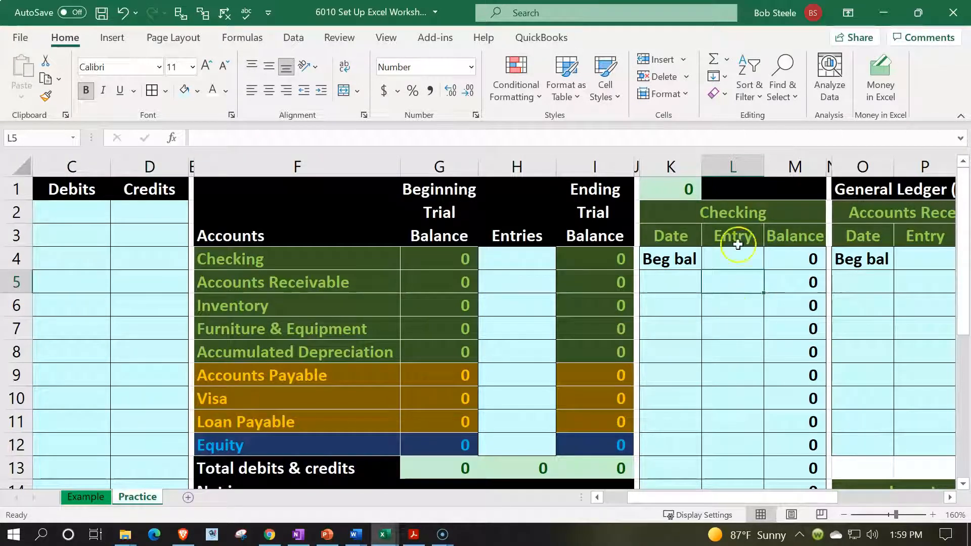
left_click(656, 191)
left_click(699, 299)
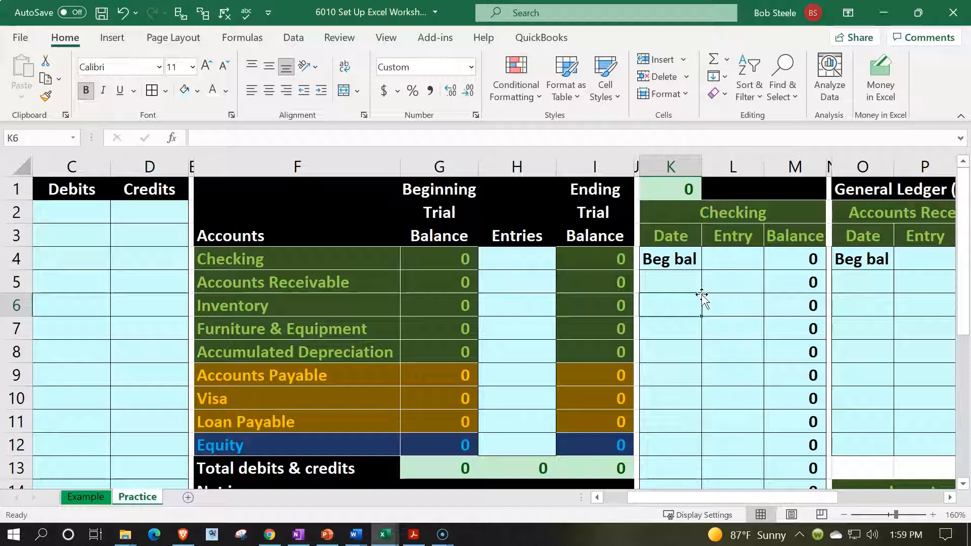
key("Right")
key("Right")
key("Right")
key("Right")
key("Right")
key("Right")
key("Right")
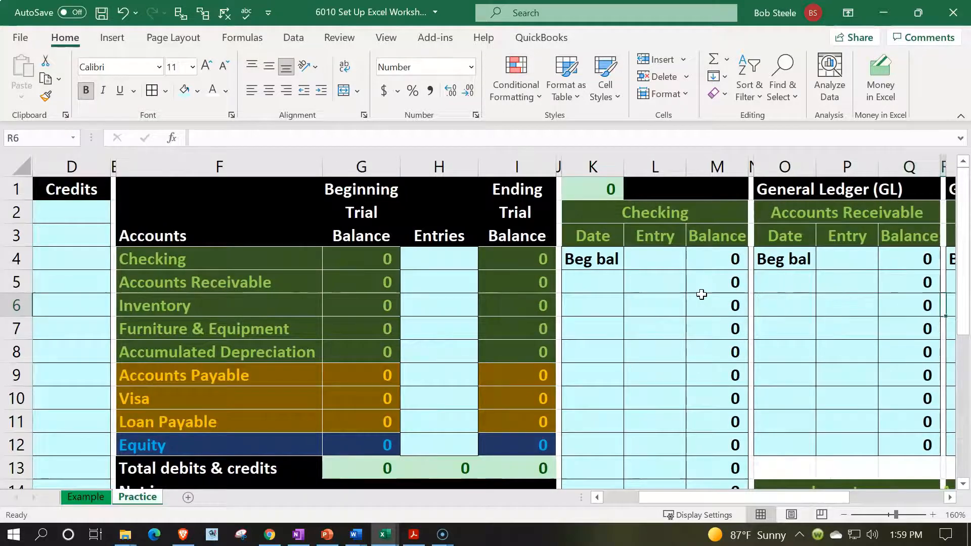
key("Left")
key("Left")
key("Left")
key("Left")
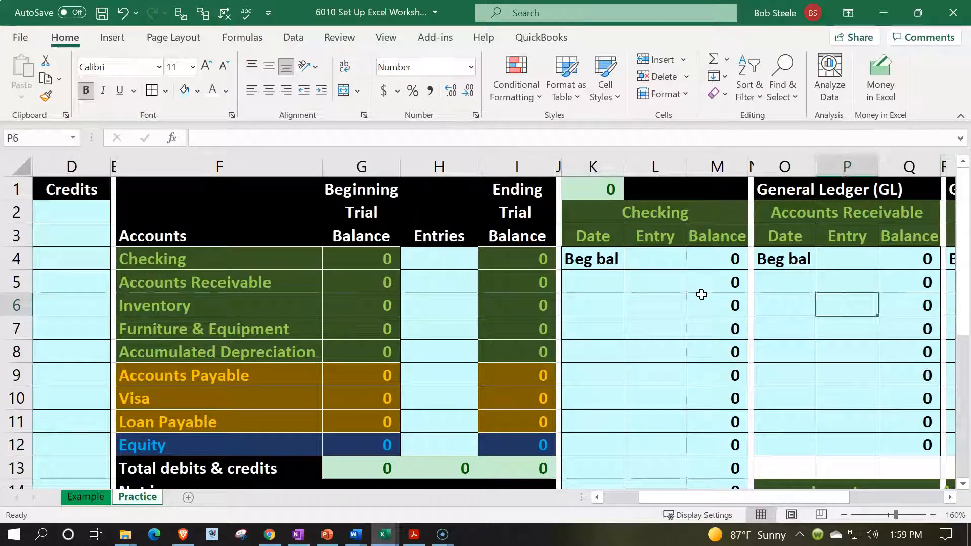
Enter the formula =L1-I14 in cell M1 above the Checking ledger's Balance column
key("Up")
key("Up")
key("Up")
key("Up")
key("Up")
key("Left")
key("Left")
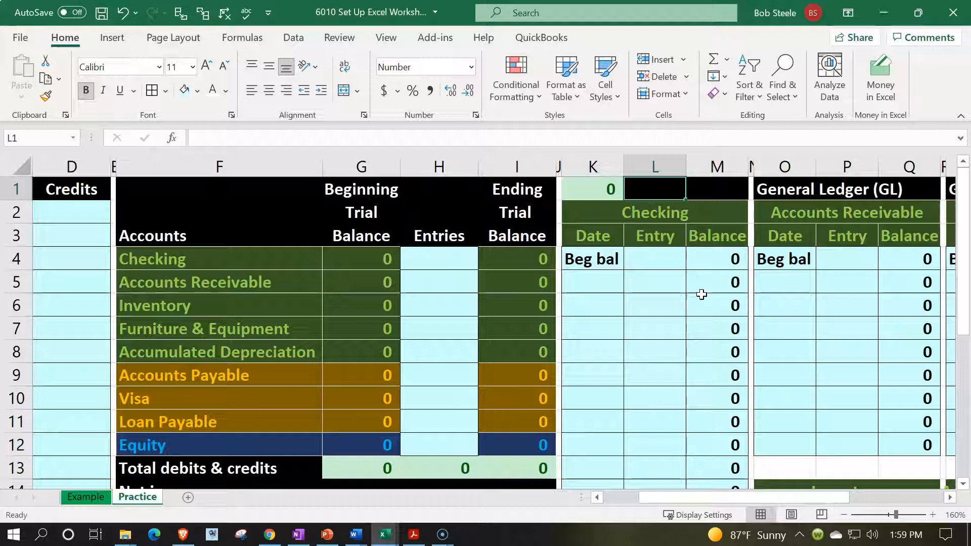
key("Right")
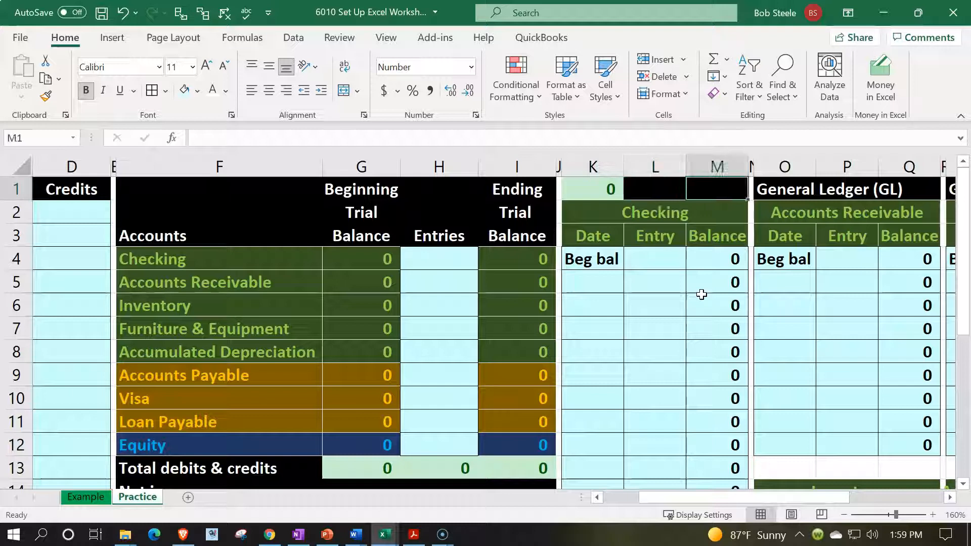
scroll(658, 380, "down", 1)
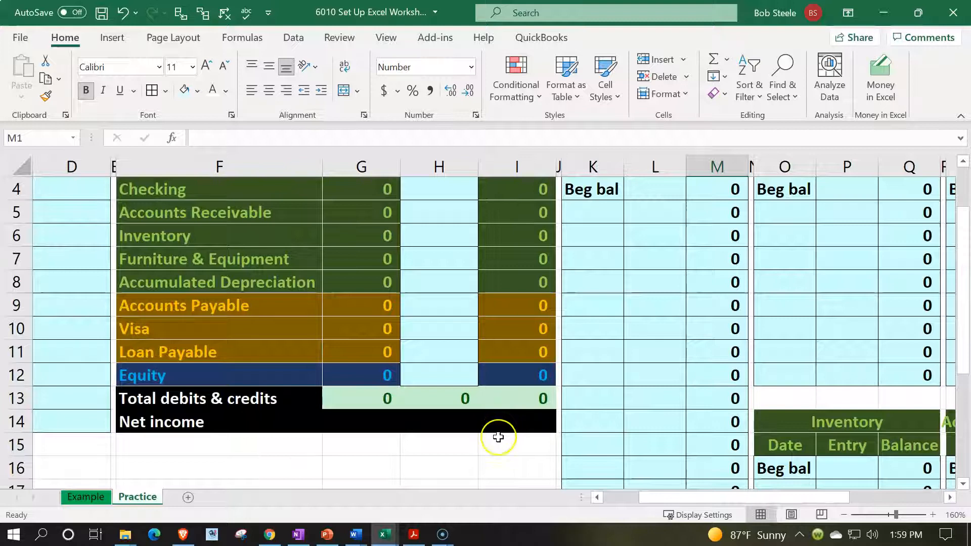
scroll(498, 437, "up", 1)
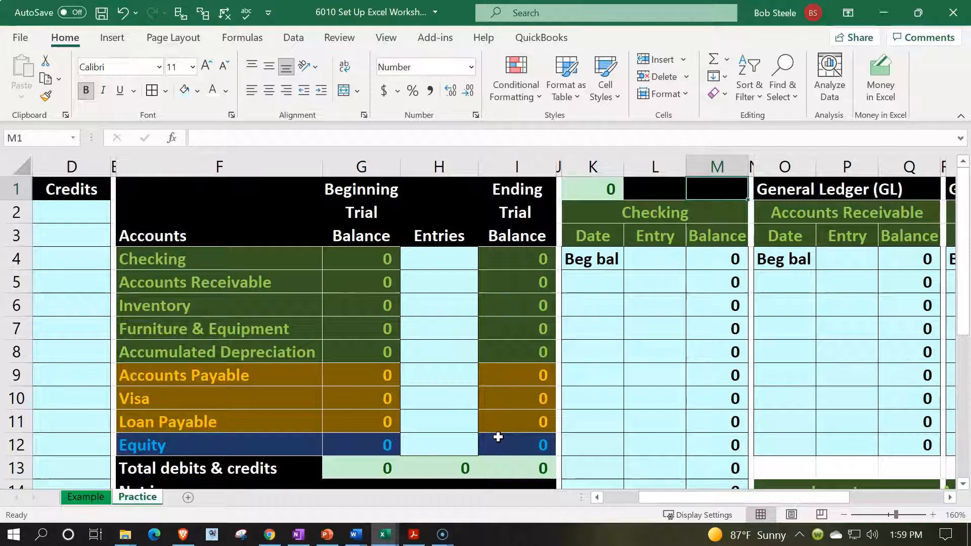
type("=")
key("Left")
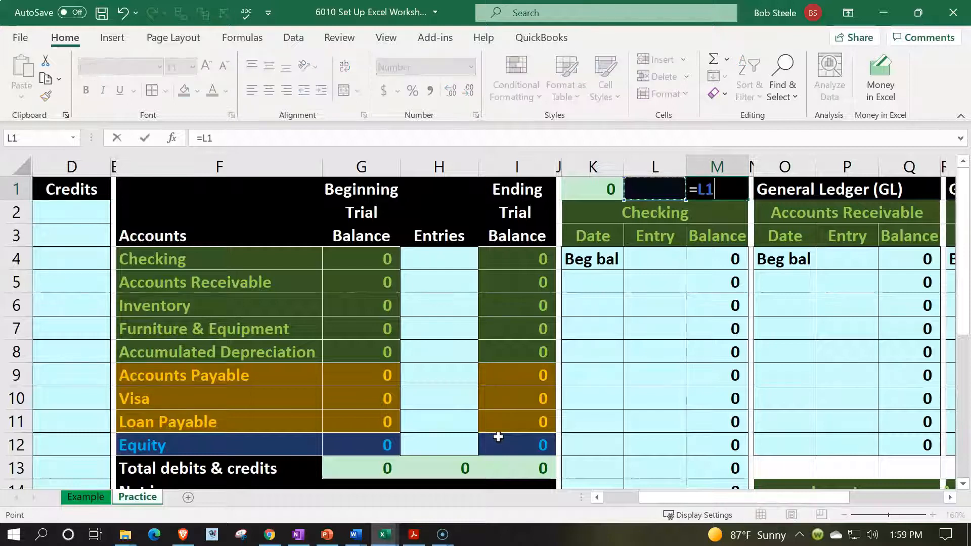
type("-")
scroll(493, 448, "down", 1)
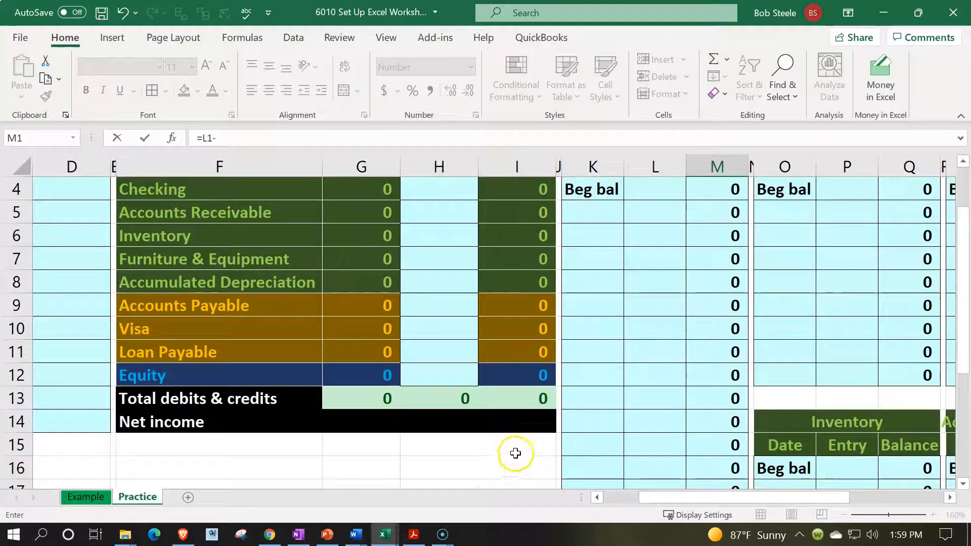
left_click(536, 412)
key("Return")
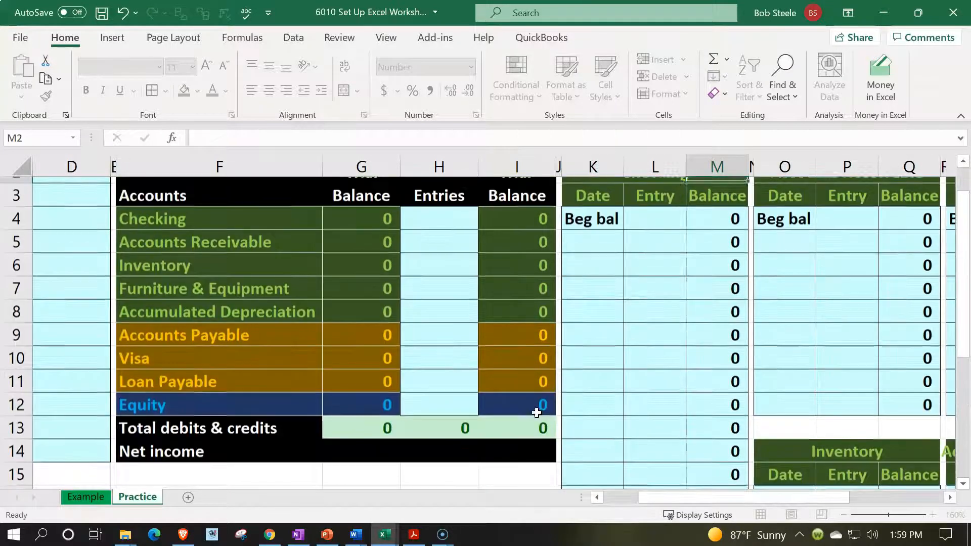
key("Up")
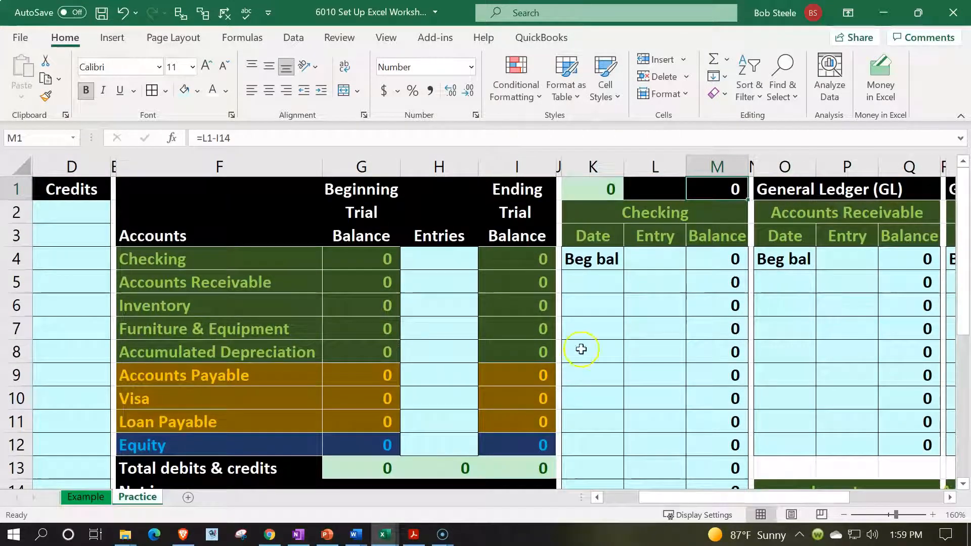
Copy the formatting of check cell K1 to the difference cell M1 with Format Painter
left_click(590, 189)
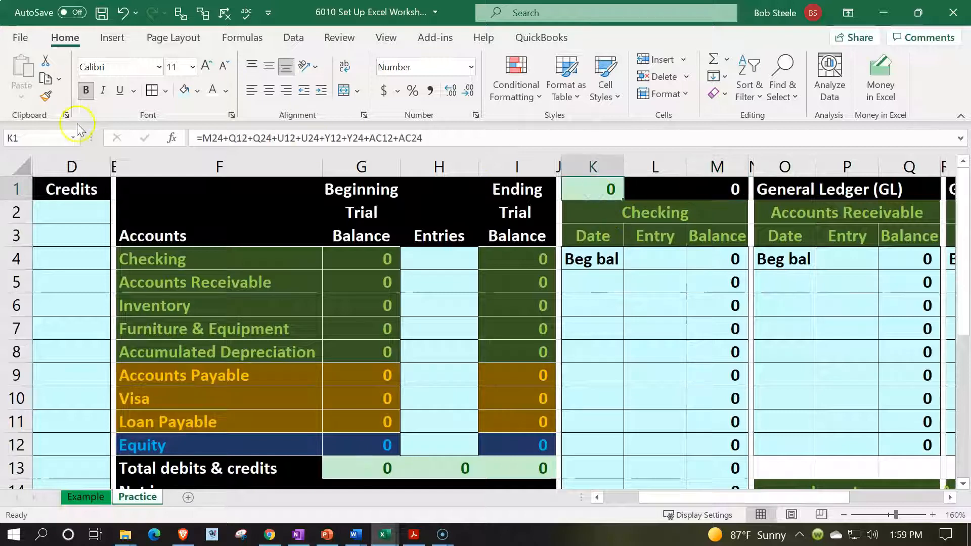
left_click(46, 99)
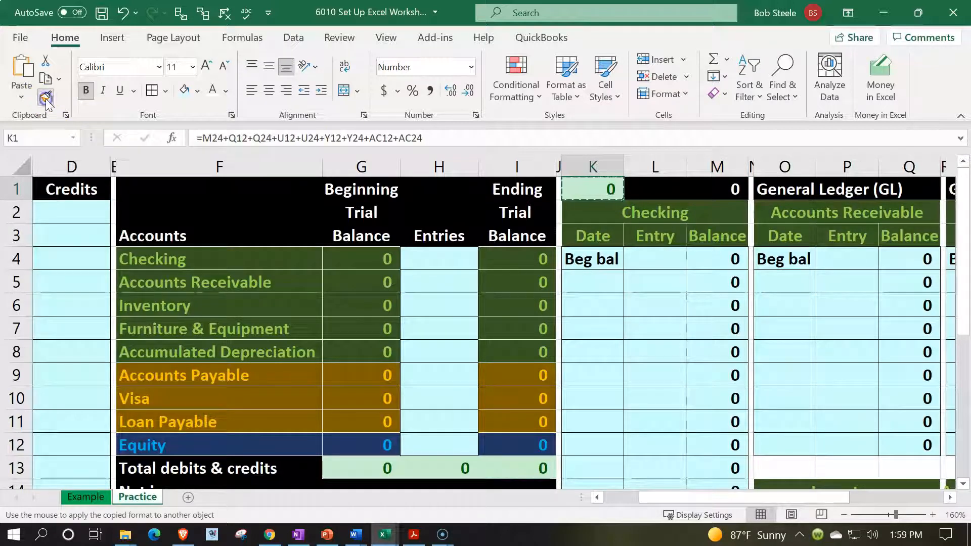
left_click(710, 191)
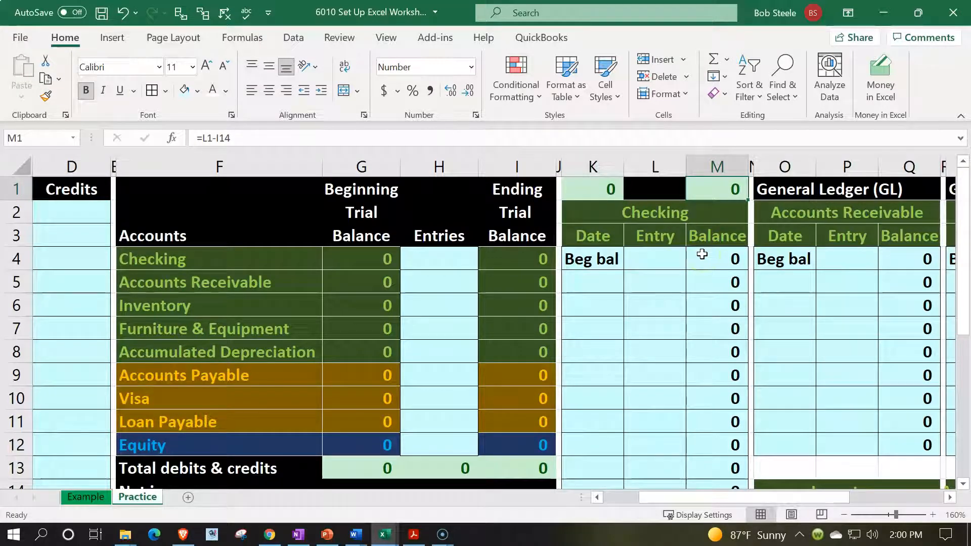
Fill the General Ledger header range N1:AC1 with black, including the narrow spacer columns between the ledgers
key("Right")
key("Right")
key("Right")
key("Right")
key("Right")
key("Right")
key("Right")
key("Right")
key("Right")
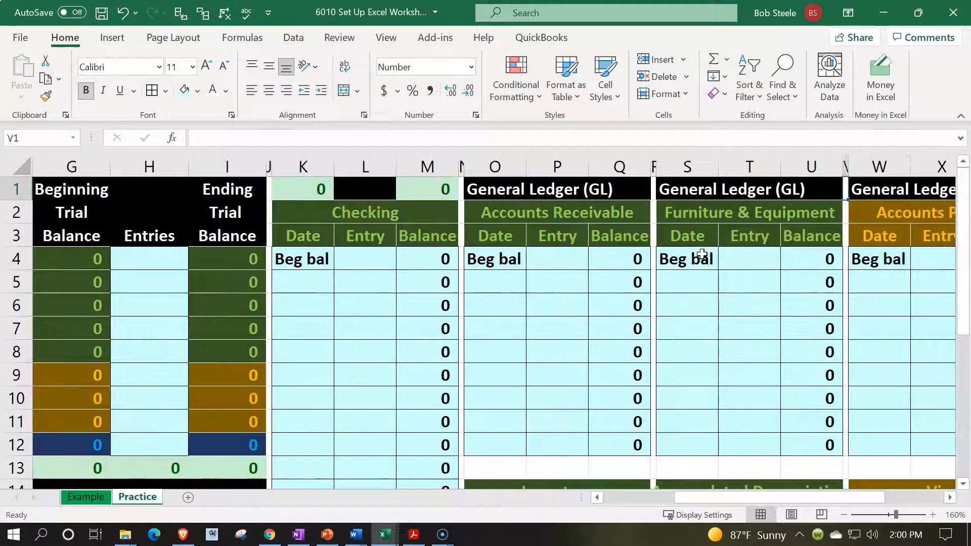
key("Right")
key("Right")
key("Right")
key("Right")
key("Right")
key("Right")
key("Right")
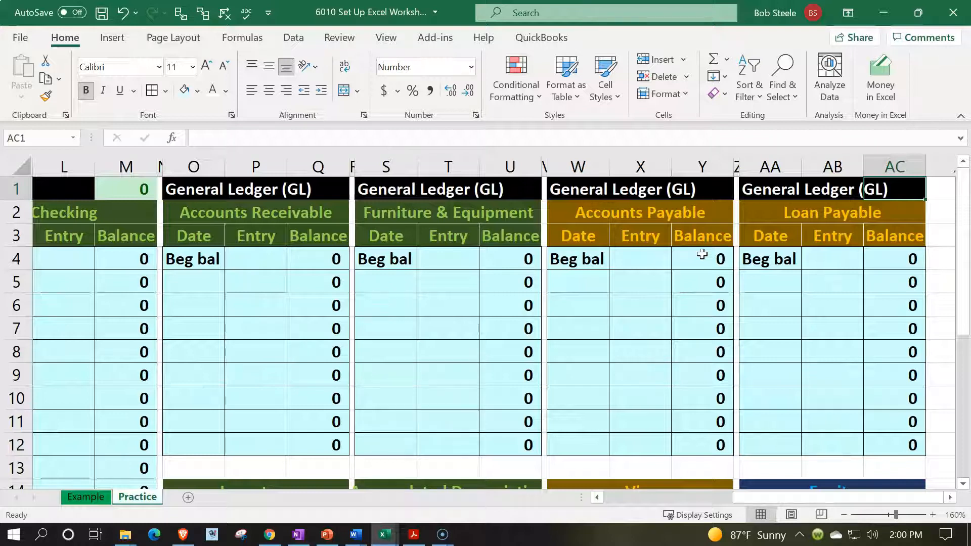
left_click_drag(160, 183, 893, 184)
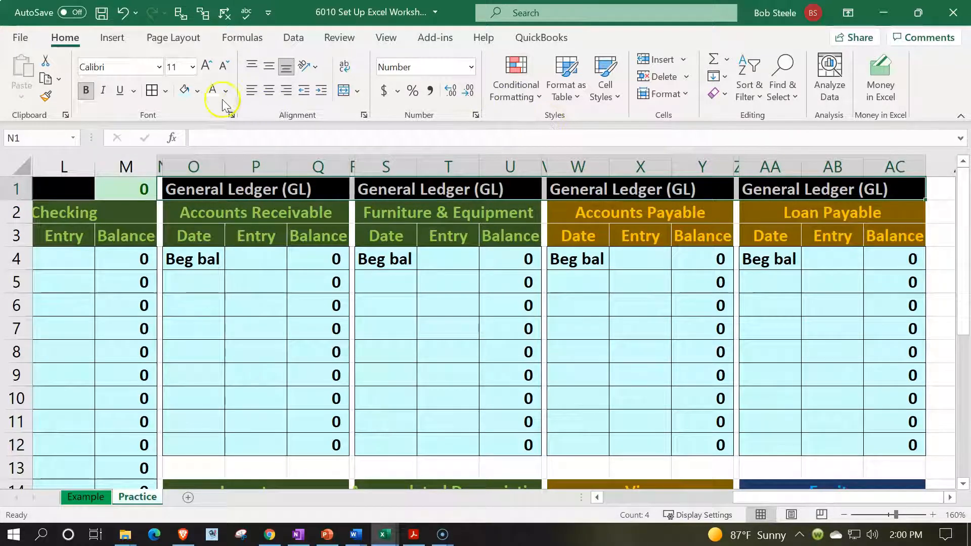
left_click(198, 91)
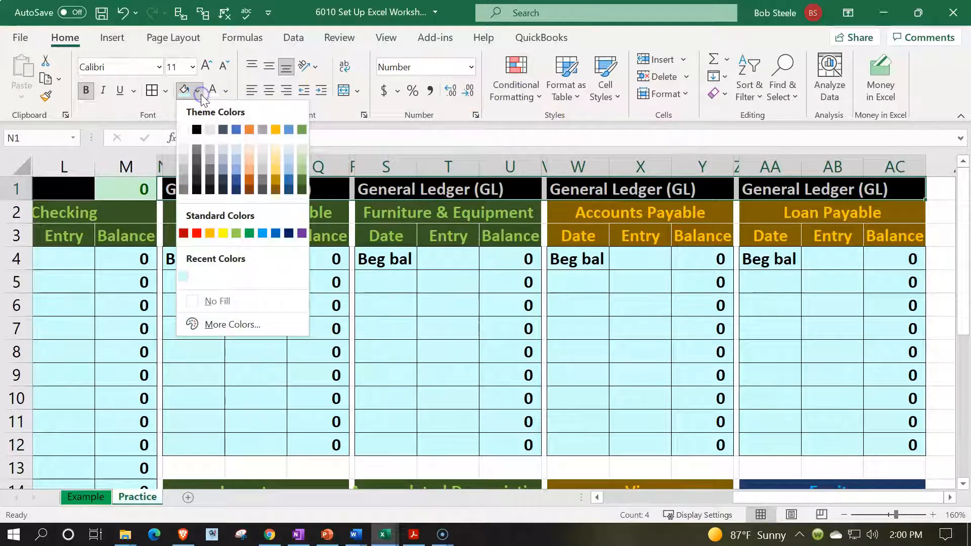
left_click(197, 130)
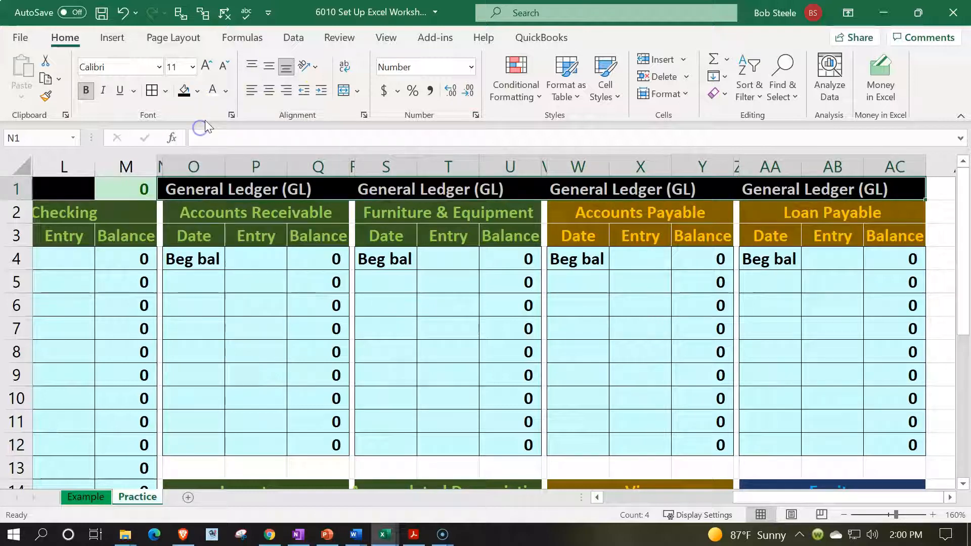
left_click(290, 279)
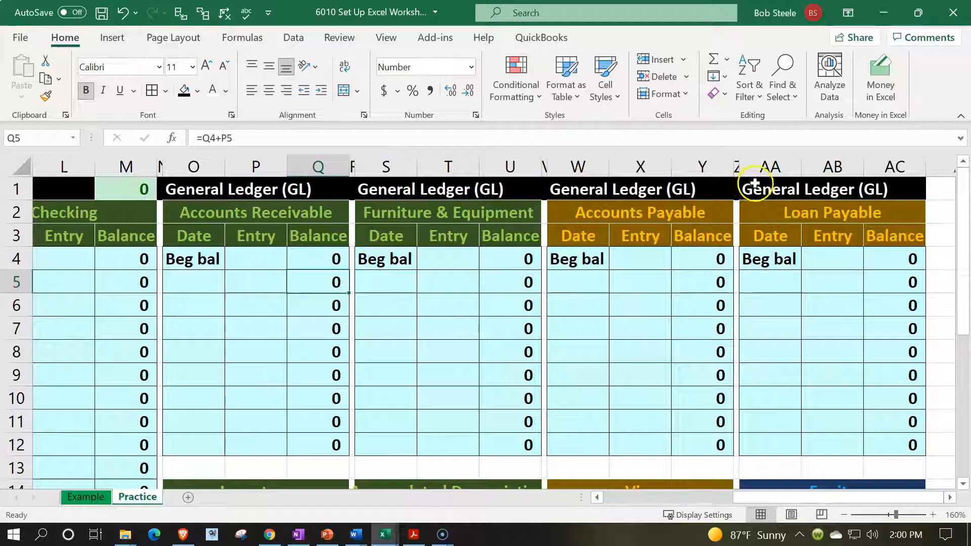
Go back across row 4 from the Accounts Payable ledger to the journal's Date column, and switch to Adobe Acrobat
left_click(685, 266)
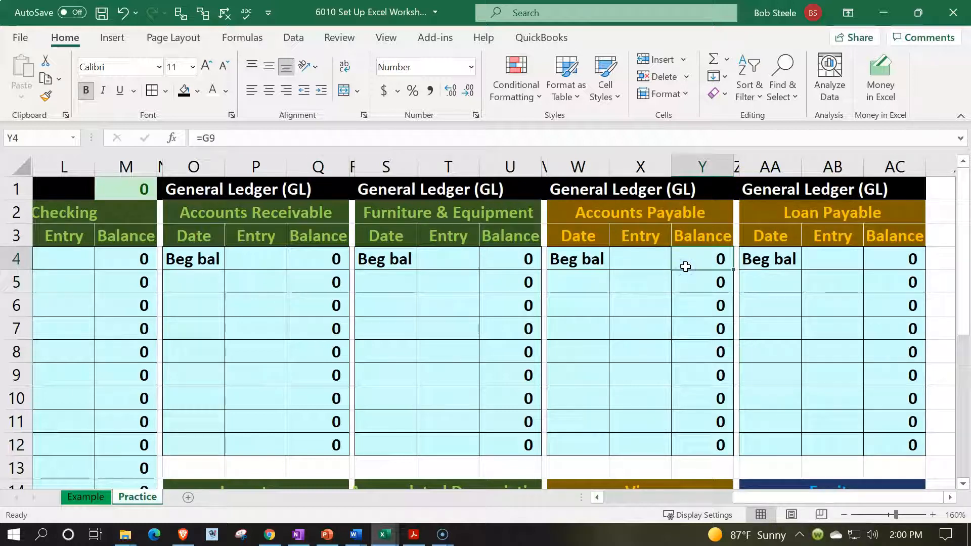
key("Left")
key("Left")
key("Left")
key("Left")
key("Left")
key("Left")
key("Left")
key("Left")
key("Left")
key("Left")
key("Left")
key("Left")
key("Left")
key("Left")
key("Left")
key("Left")
key("Left")
key("Left")
key("Left")
key("Left")
key("Left")
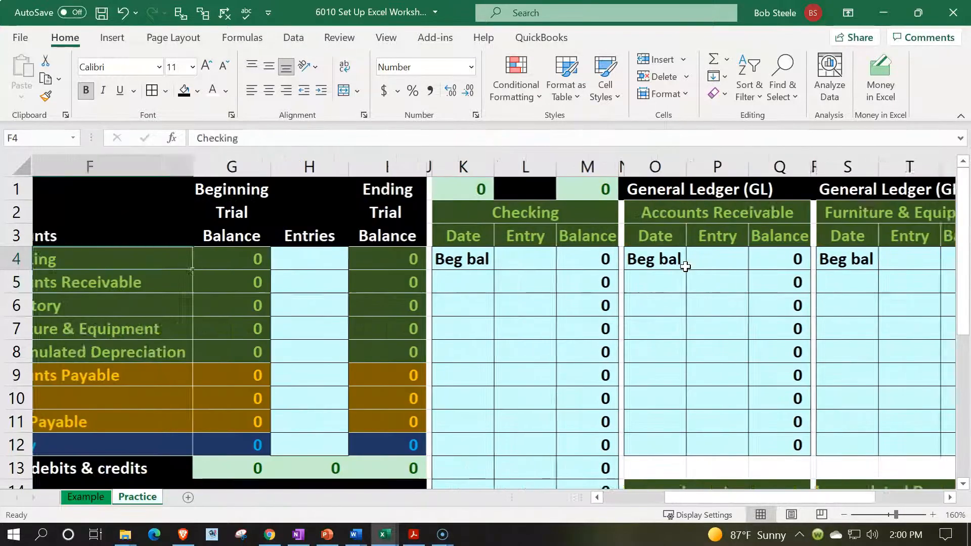
key("Left")
key("Left")
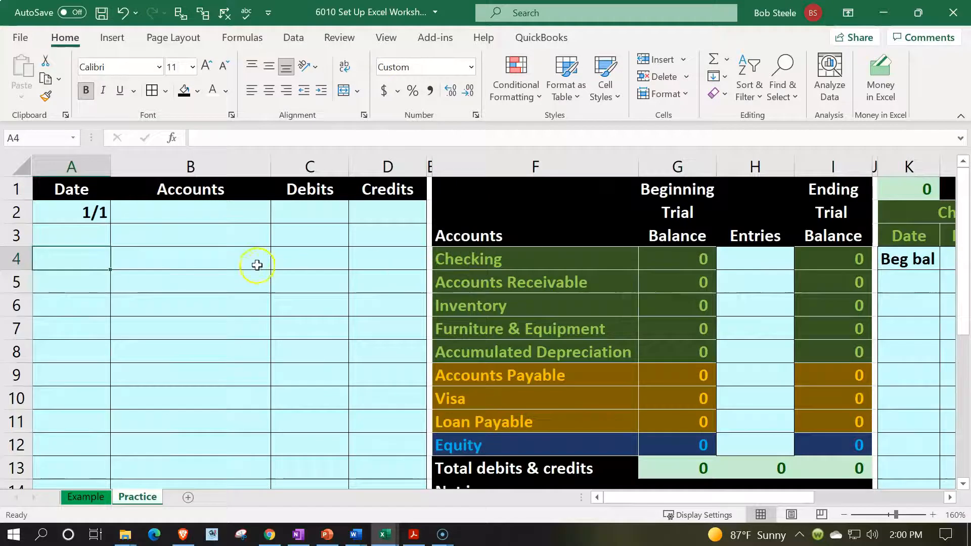
left_click(414, 534)
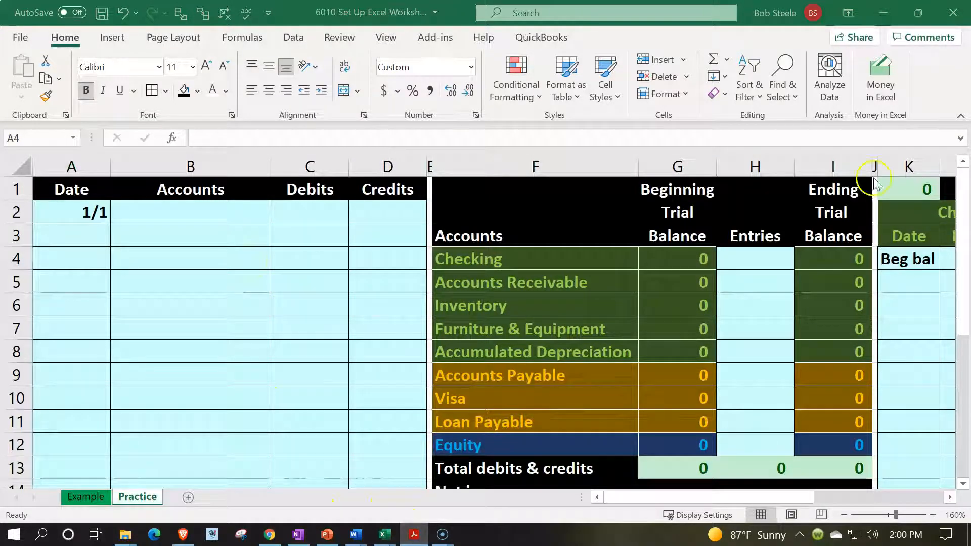